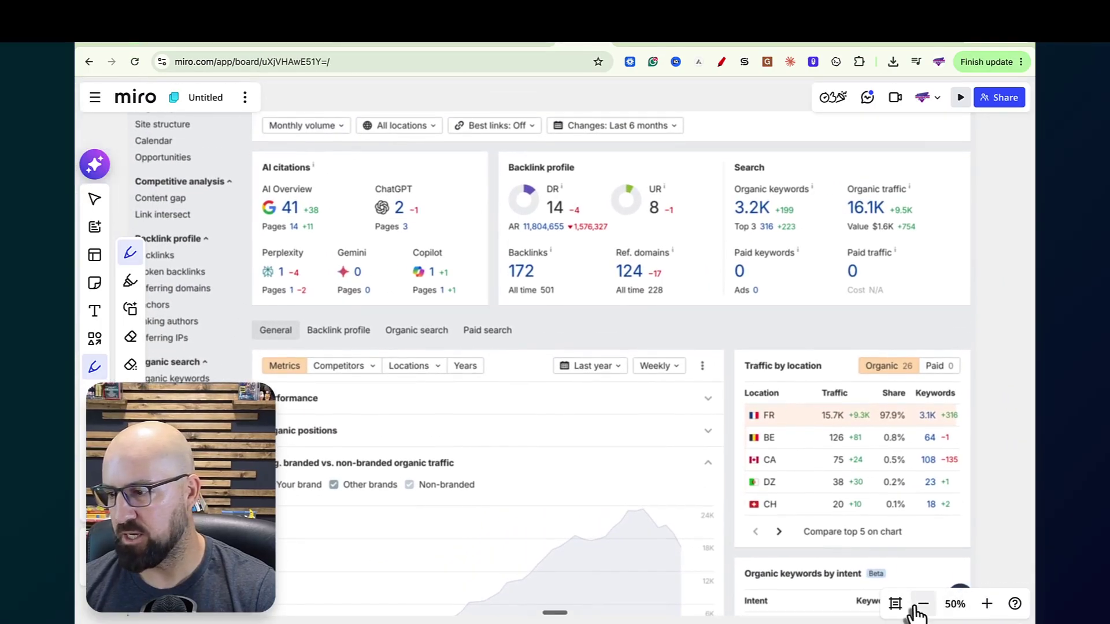
- Circle the AI citations block in green on the first SEO report and draw a rising arrow over its traffic chart
left_click(896, 604)
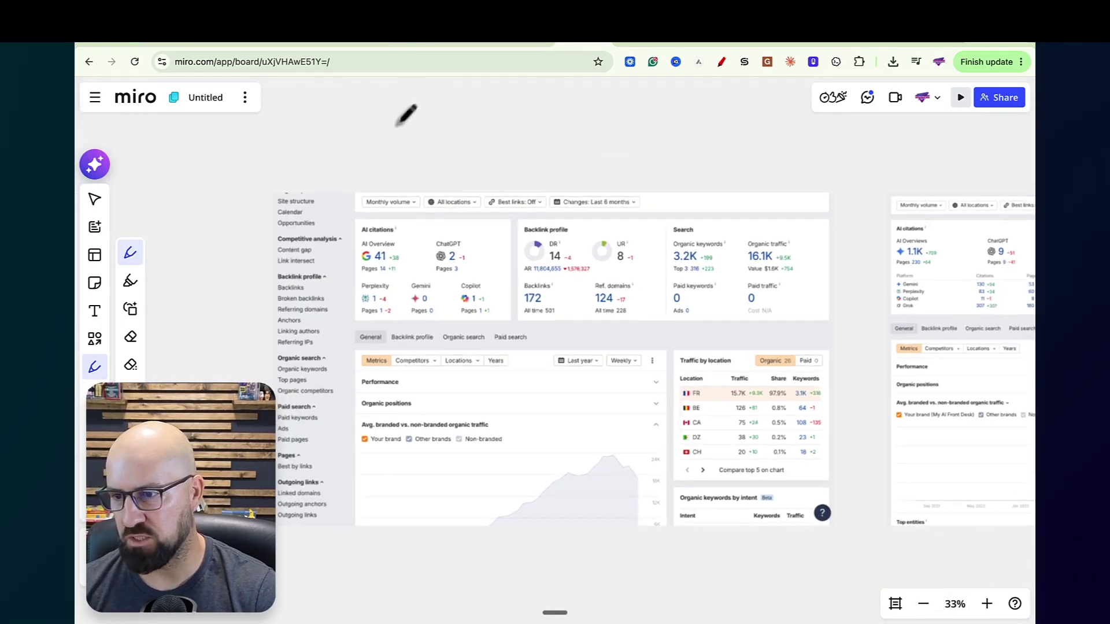
mouse_move(400, 120)
left_mouse_down()
mouse_move(359, 226)
mouse_move(356, 305)
mouse_move(457, 312)
mouse_move(496, 267)
mouse_move(380, 219)
left_mouse_up()
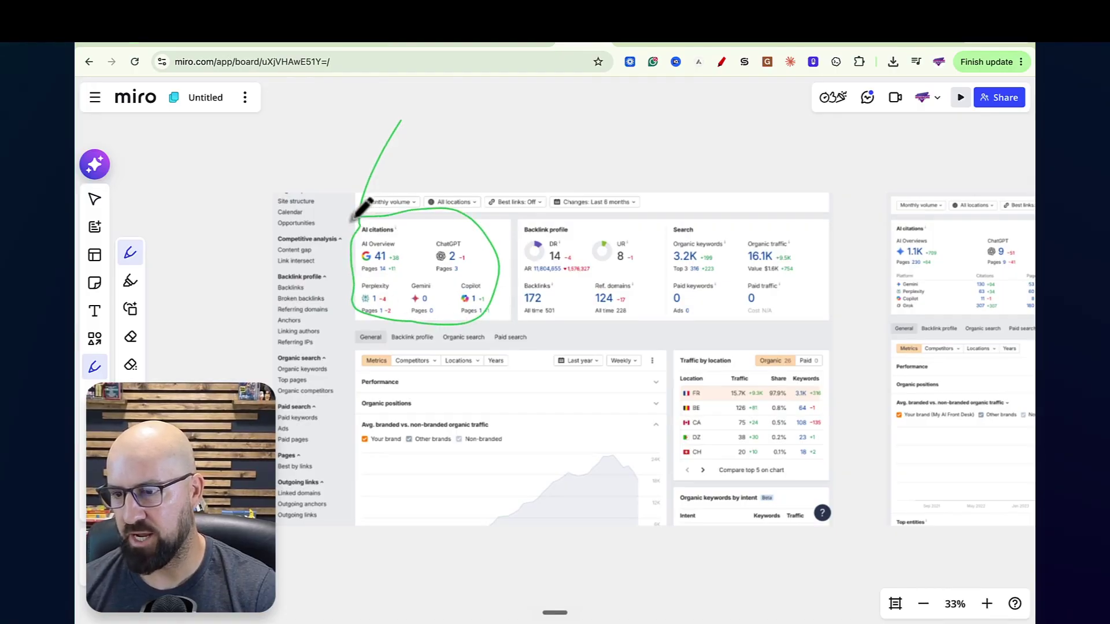
scroll(360, 209, "right", 3)
left_click_drag(292, 475, 518, 427)
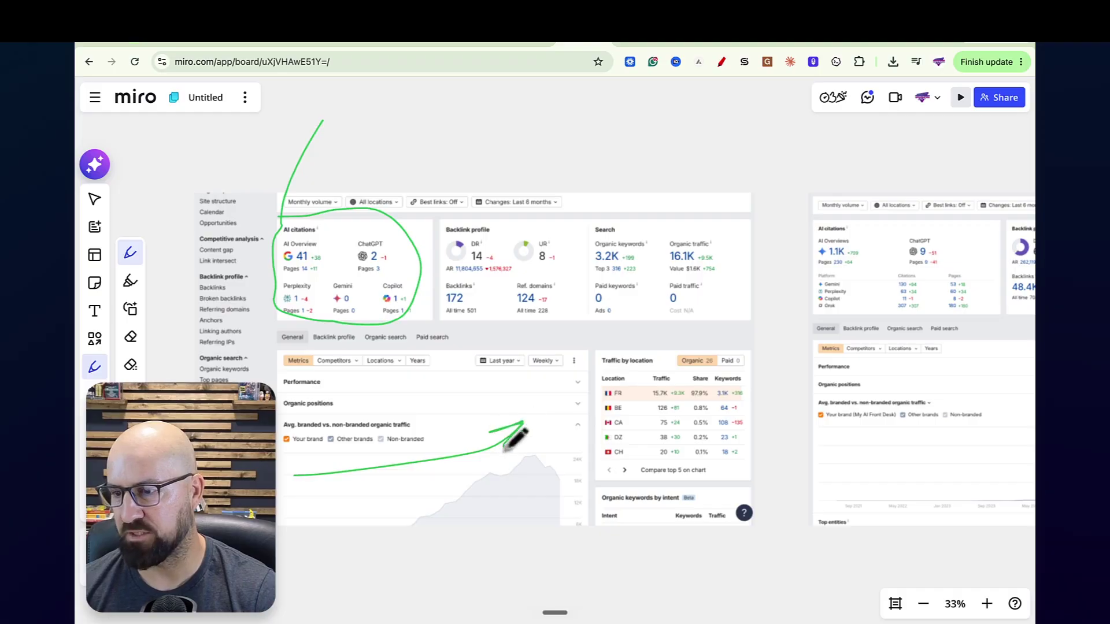
- Circle the first report's Backlink profile and Search sections, and underline the organic traffic value
mouse_move(488, 205)
left_mouse_down()
mouse_move(416, 321)
mouse_move(571, 310)
mouse_move(503, 218)
mouse_move(492, 229)
left_mouse_up()
scroll(492, 228, "right", 3)
mouse_move(603, 216)
left_mouse_down()
mouse_move(515, 254)
mouse_move(584, 317)
mouse_move(659, 231)
mouse_move(555, 207)
left_mouse_up()
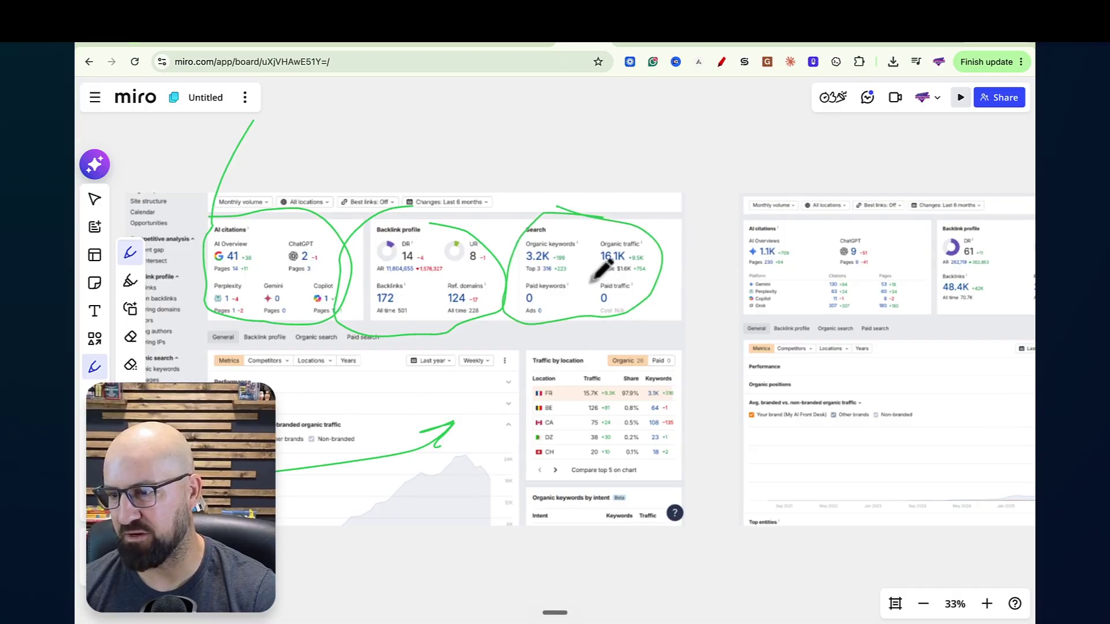
left_click_drag(593, 277, 636, 276)
- On the second report, trace the traffic growth with an arrow, circle the AI citations block and draw an arrow pointing down at it
scroll(630, 269, "right", 15)
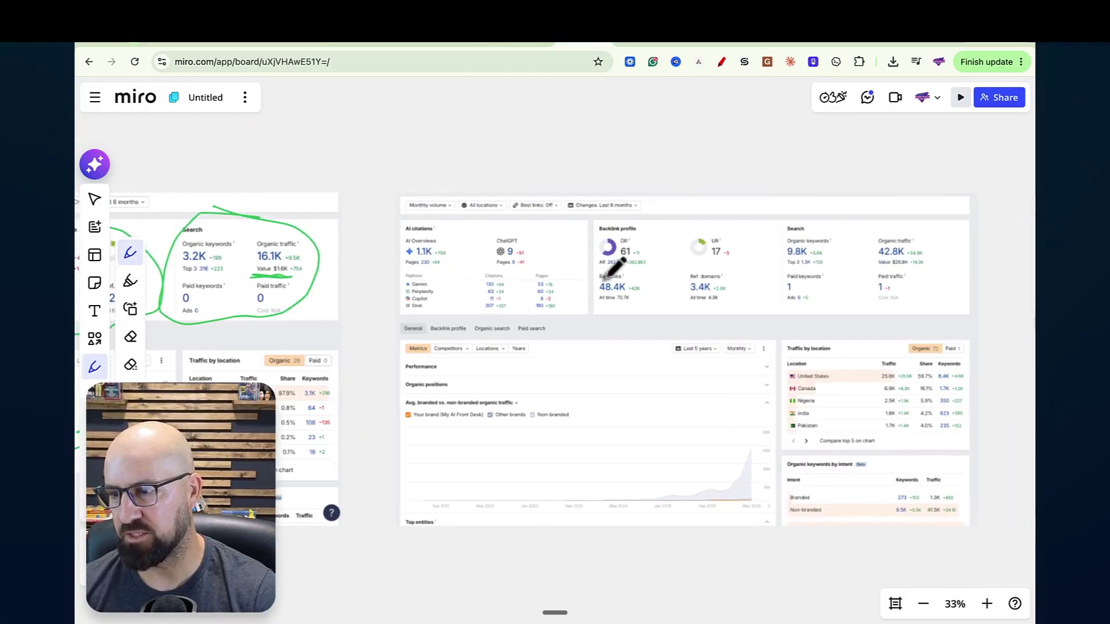
scroll(604, 276, "right", 5)
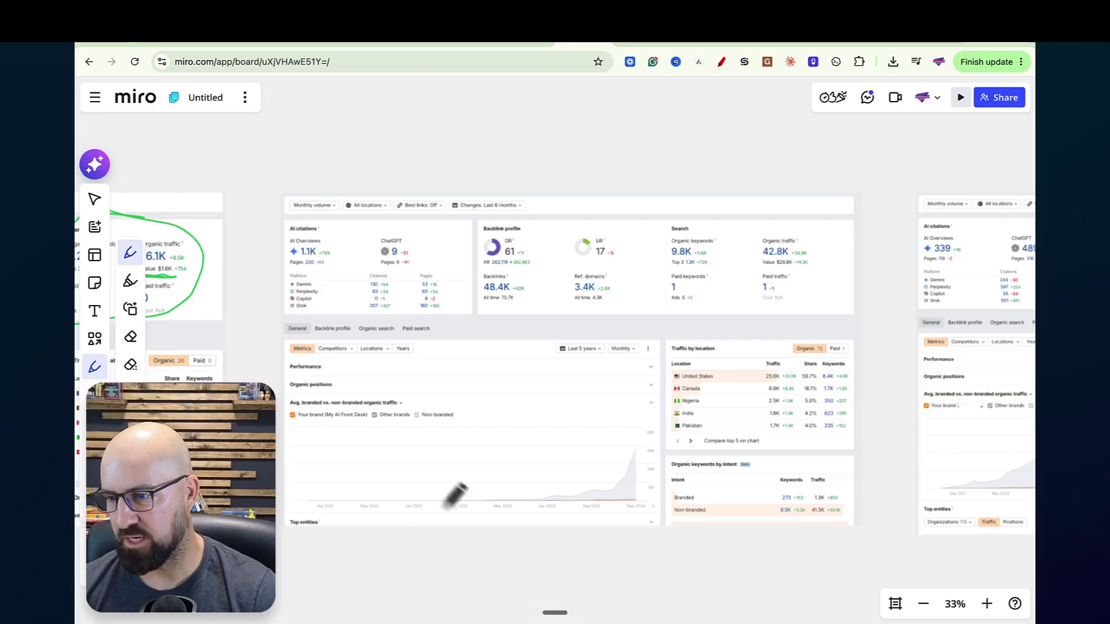
mouse_move(440, 498)
left_mouse_down()
mouse_move(619, 428)
mouse_move(654, 446)
left_mouse_up()
mouse_move(355, 195)
left_mouse_down()
mouse_move(263, 243)
mouse_move(266, 322)
mouse_move(418, 318)
mouse_move(488, 213)
mouse_move(376, 196)
left_mouse_up()
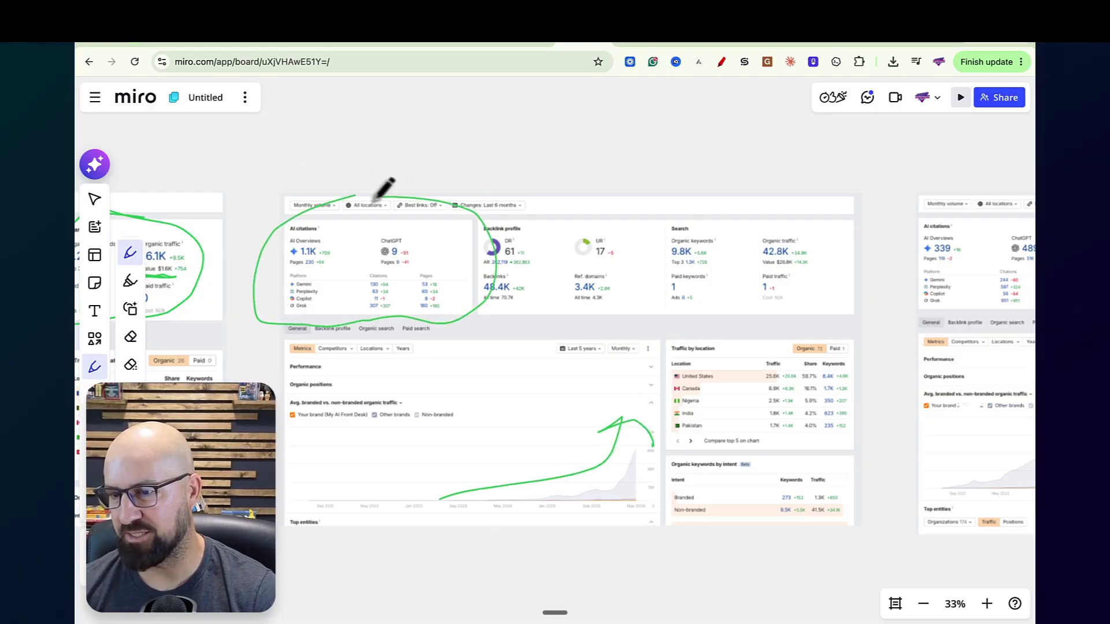
left_click_drag(387, 112, 355, 184)
left_click_drag(360, 140, 356, 184)
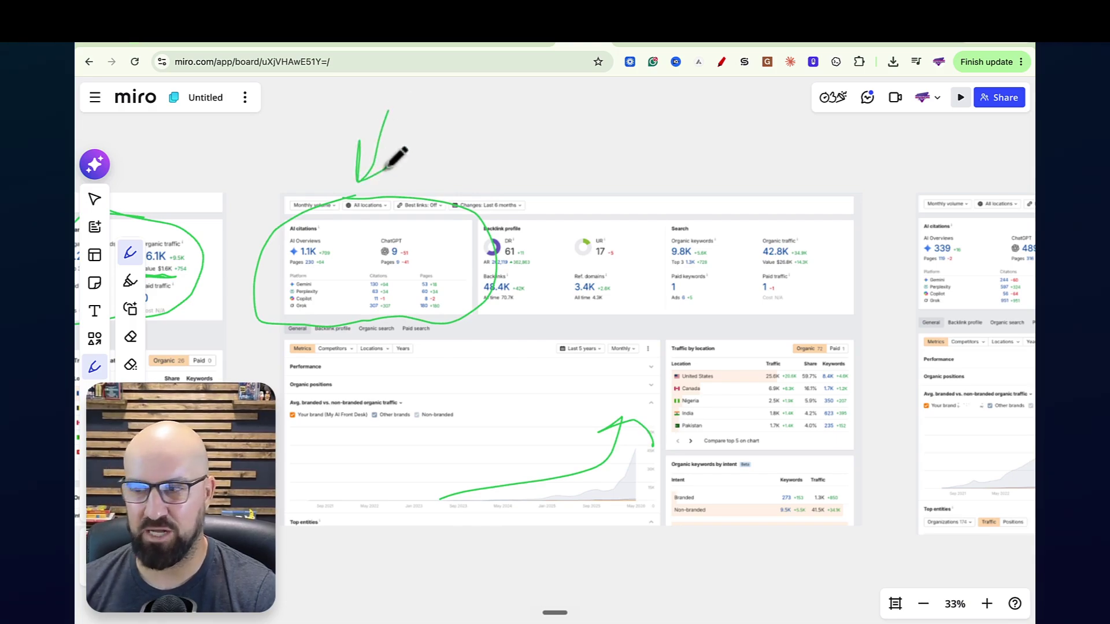
- Circle the backlinks count and the organic traffic figures on the second report
mouse_move(470, 313)
left_mouse_down()
mouse_move(528, 308)
mouse_move(482, 268)
left_mouse_up()
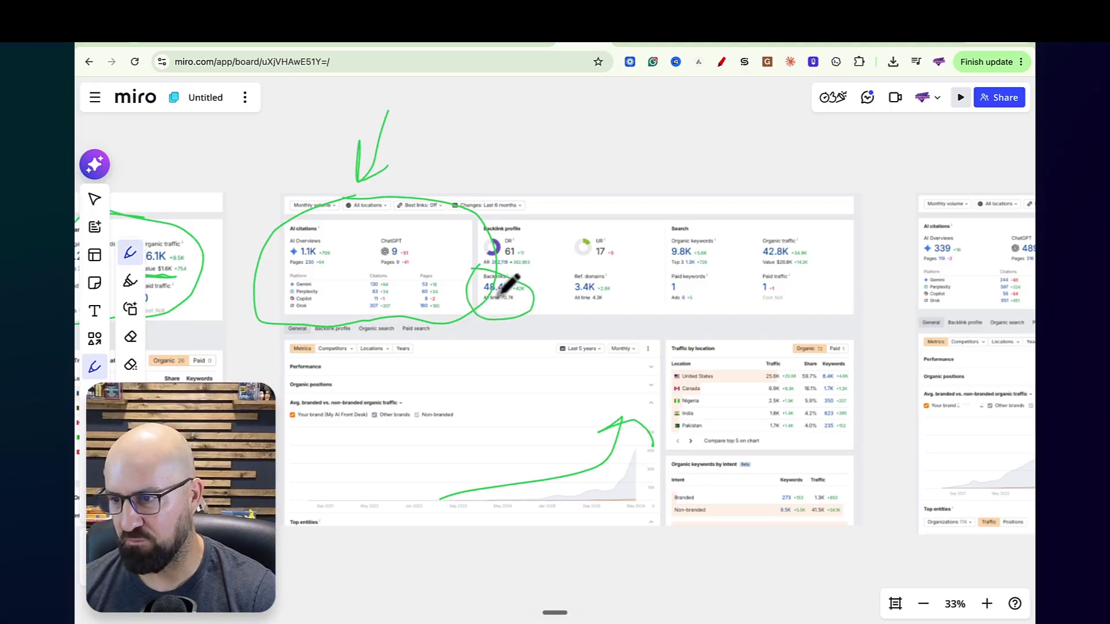
scroll(509, 283, "right", 6)
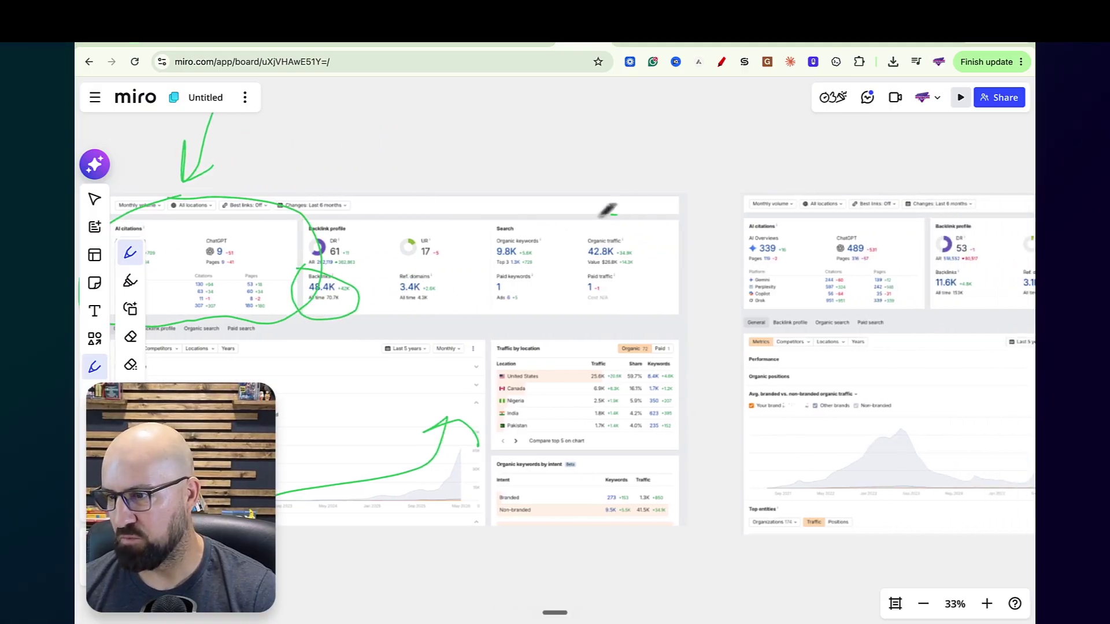
mouse_move(607, 214)
left_mouse_down()
mouse_move(556, 278)
mouse_move(599, 306)
mouse_move(656, 249)
mouse_move(617, 210)
left_mouse_up()
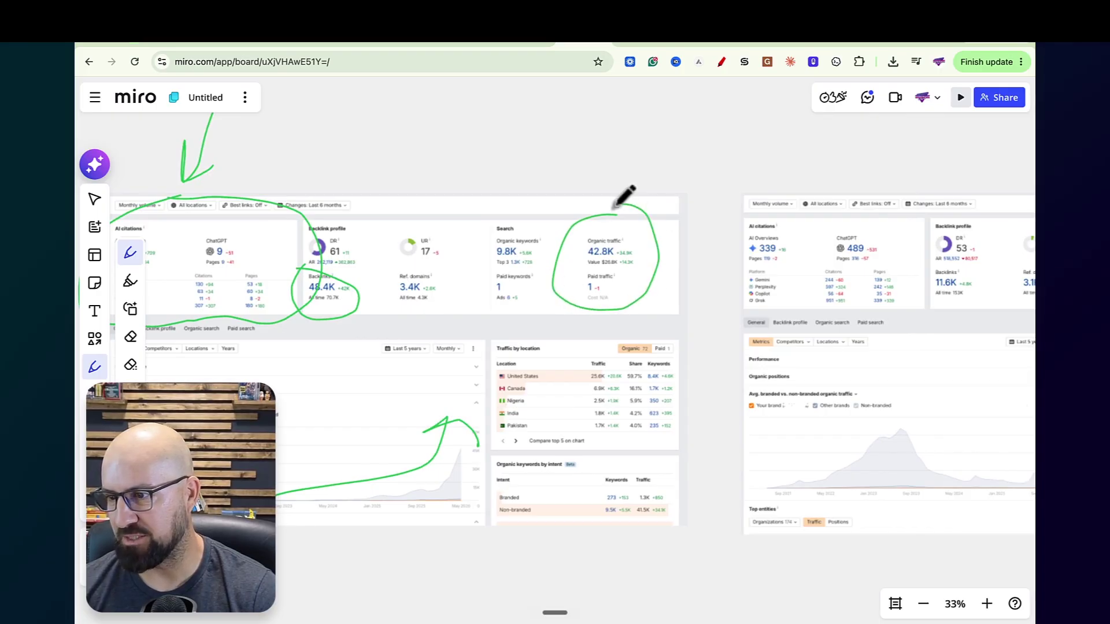
- Circle the AI citations block, the Backlink profile and the Search traffic figures on the third report
scroll(654, 214, "right", 15)
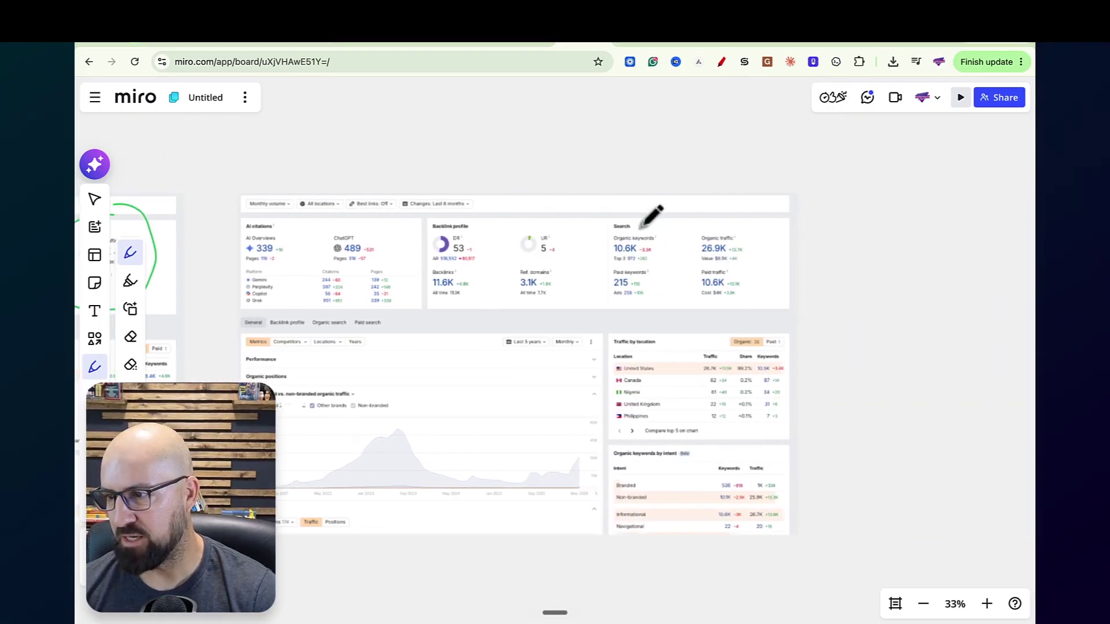
mouse_move(388, 214)
left_mouse_down()
mouse_move(284, 200)
mouse_move(223, 280)
mouse_move(354, 318)
mouse_move(412, 243)
mouse_move(389, 227)
mouse_move(476, 315)
mouse_move(611, 245)
mouse_move(454, 227)
left_mouse_up()
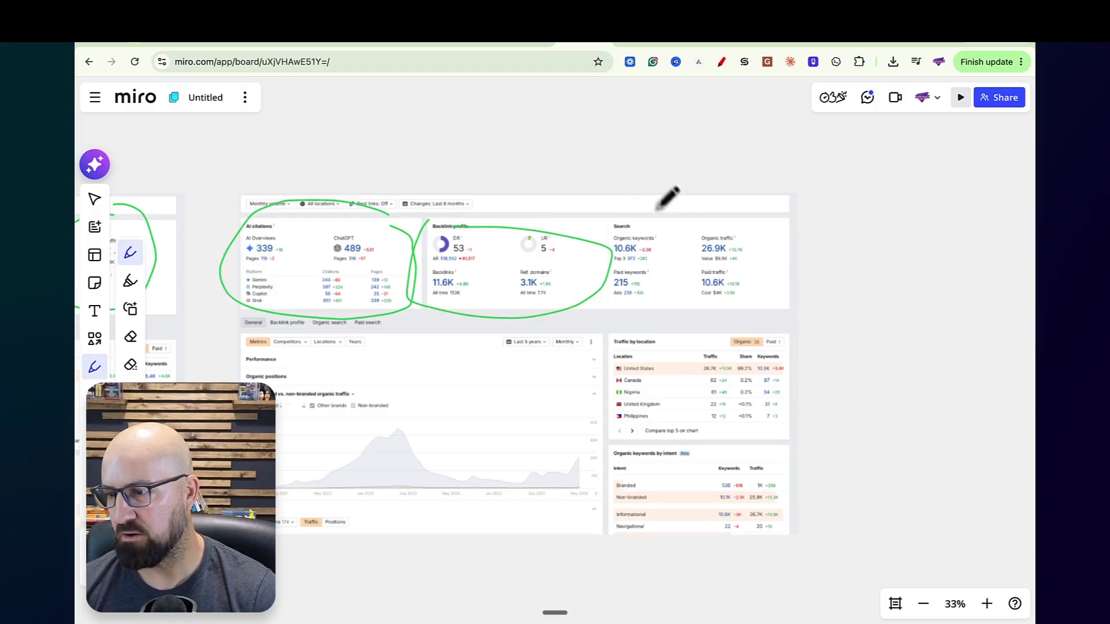
mouse_move(648, 195)
left_mouse_down()
mouse_move(618, 278)
mouse_move(763, 308)
mouse_move(685, 200)
left_mouse_up()
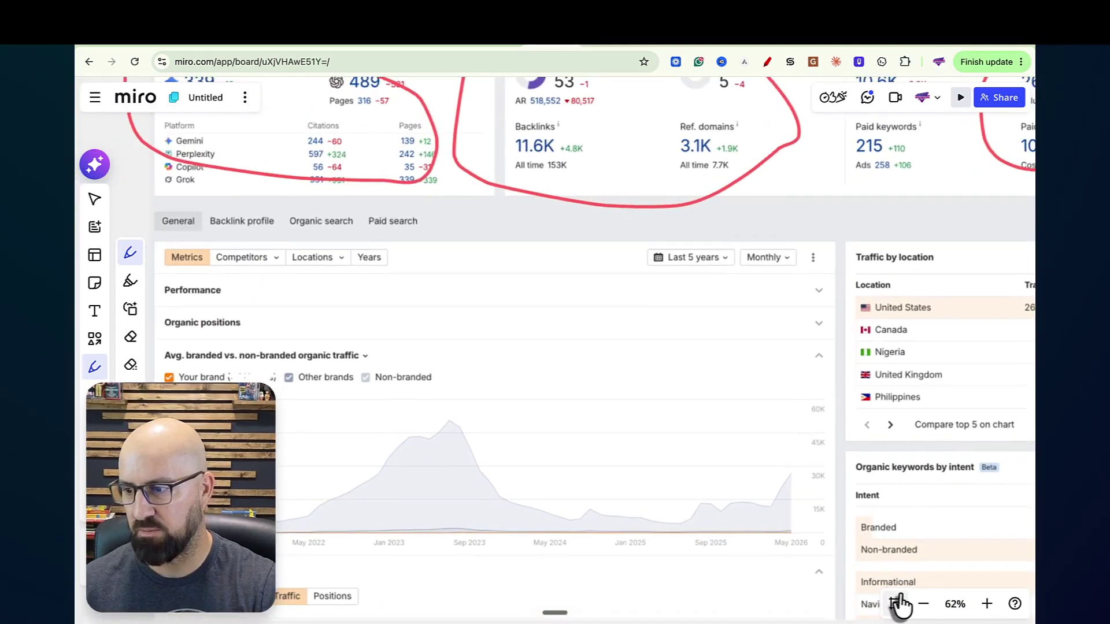
- Draw a red stick figure in the empty area above the reports, with an arrow leading away from it
left_click(923, 604)
left_click(919, 604)
left_click(920, 604)
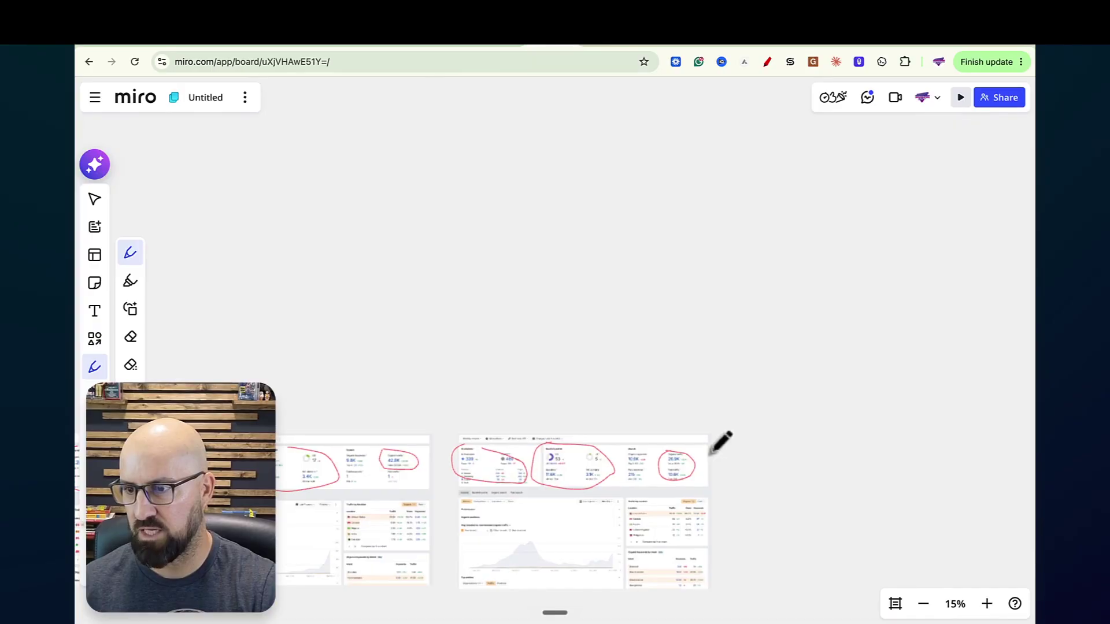
scroll(717, 453, "up", 2)
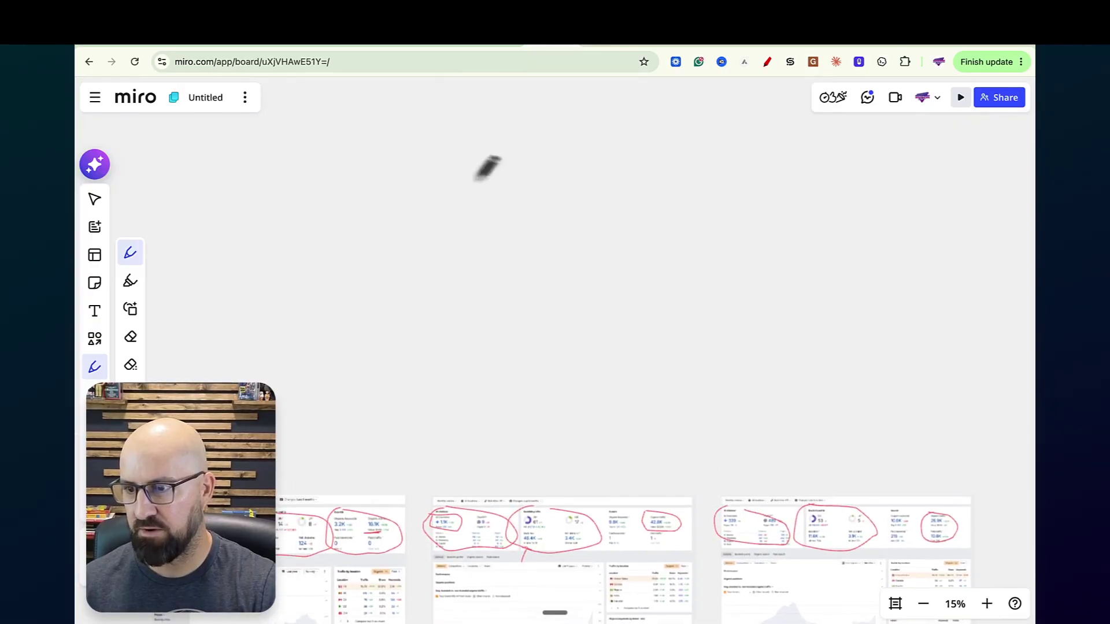
mouse_move(409, 200)
left_mouse_down()
mouse_move(384, 245)
mouse_move(408, 197)
left_mouse_up()
mouse_move(398, 248)
left_mouse_down()
mouse_move(393, 300)
mouse_move(513, 254)
mouse_move(501, 269)
left_mouse_up()
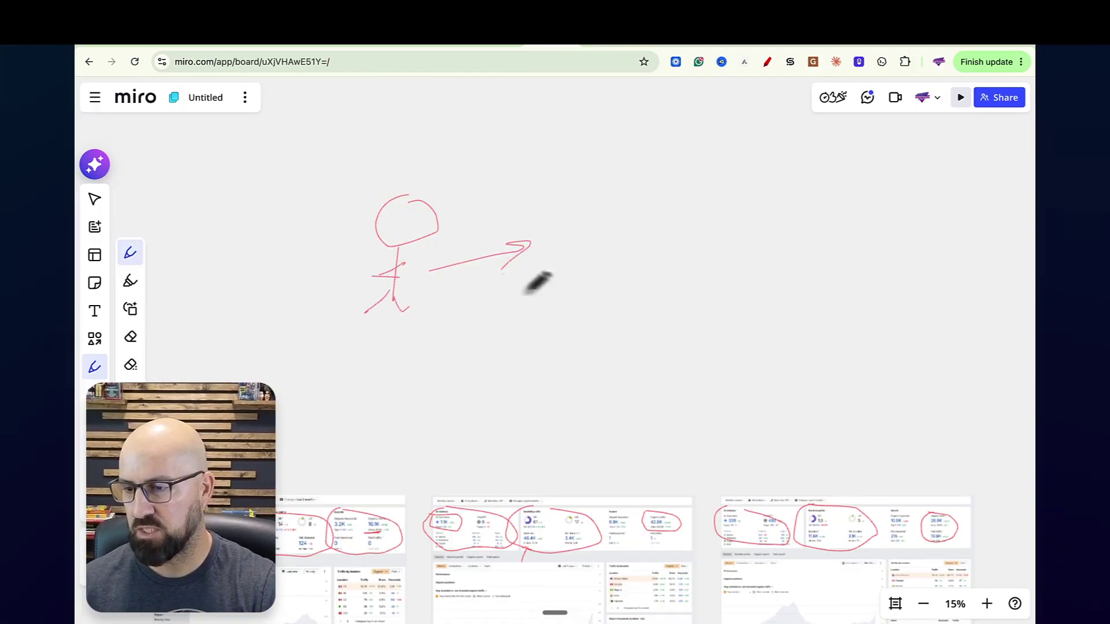
- Write the circled letters A, C and B in a vertical stack beside the stick figure's arrow
scroll(530, 285, "right", 3)
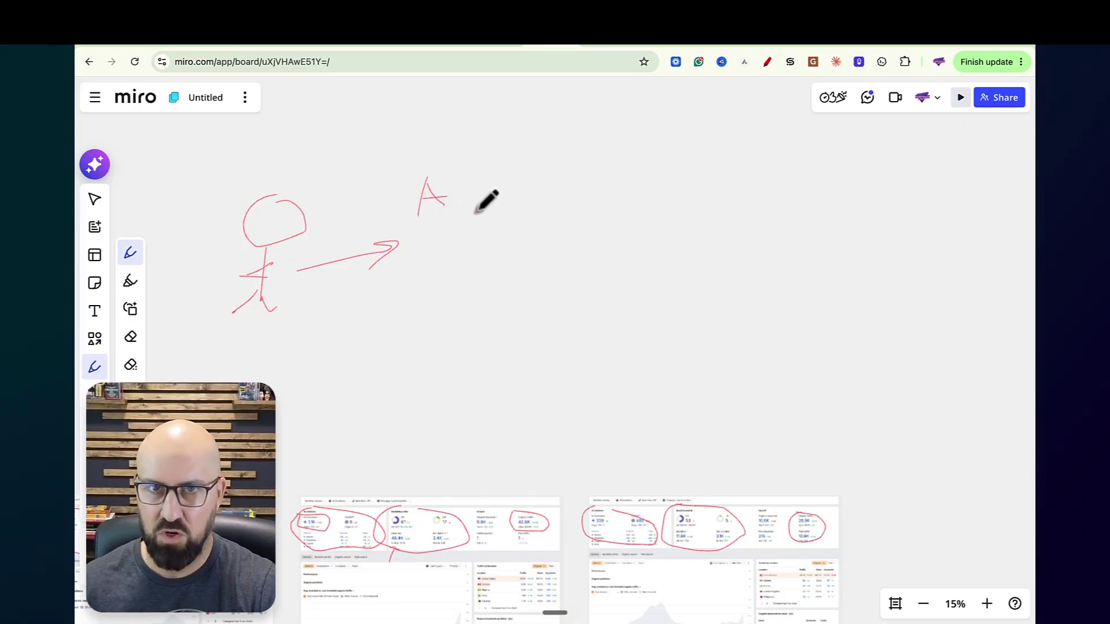
mouse_move(450, 163)
left_mouse_down()
mouse_move(409, 174)
mouse_move(445, 225)
mouse_move(449, 169)
left_mouse_up()
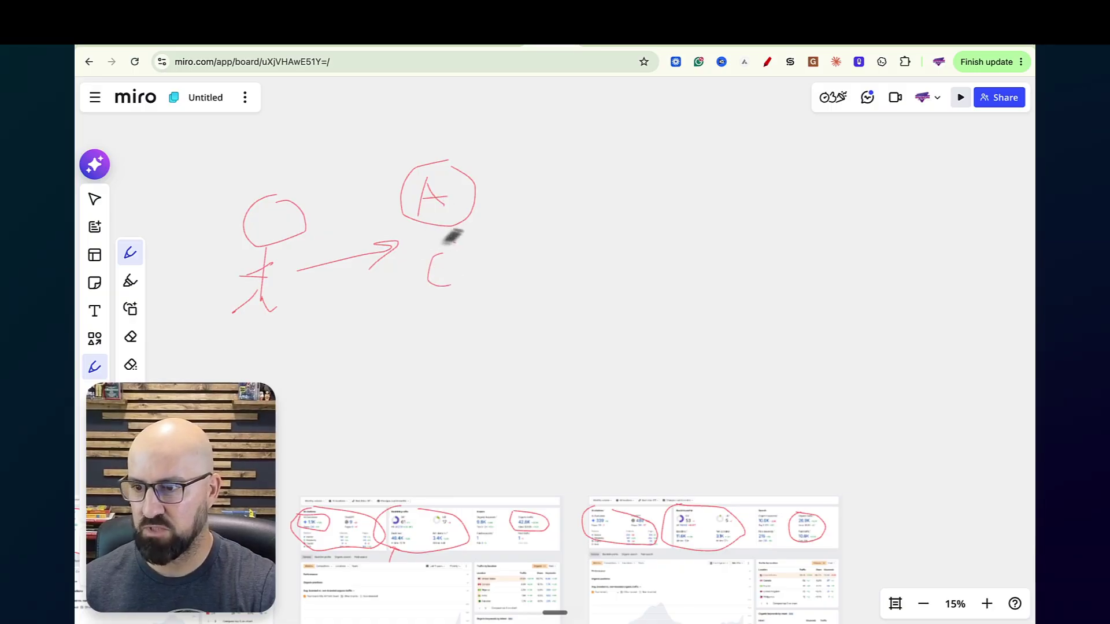
mouse_move(447, 242)
left_mouse_down()
mouse_move(398, 286)
mouse_move(488, 283)
mouse_move(461, 249)
mouse_move(435, 299)
mouse_move(459, 292)
mouse_move(443, 307)
mouse_move(445, 234)
left_mouse_up()
scroll(460, 249, "down", 3)
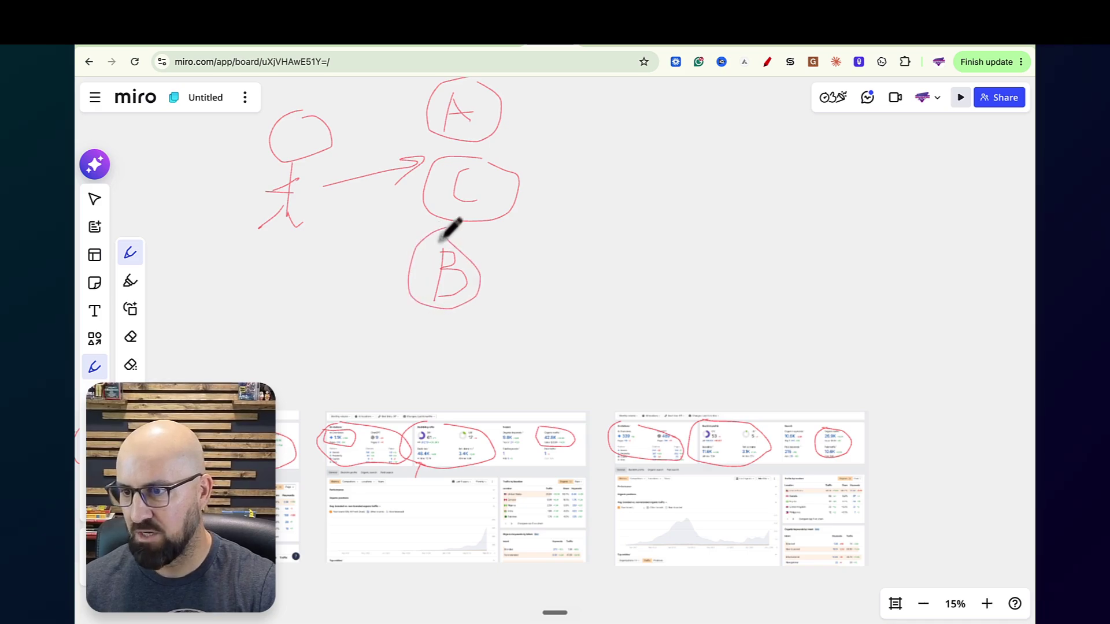
- Draw a large upward arrow beside the stack of circled letters
scroll(448, 238, "up", 3)
scroll(462, 243, "up", 2)
left_click_drag(525, 189, 480, 329)
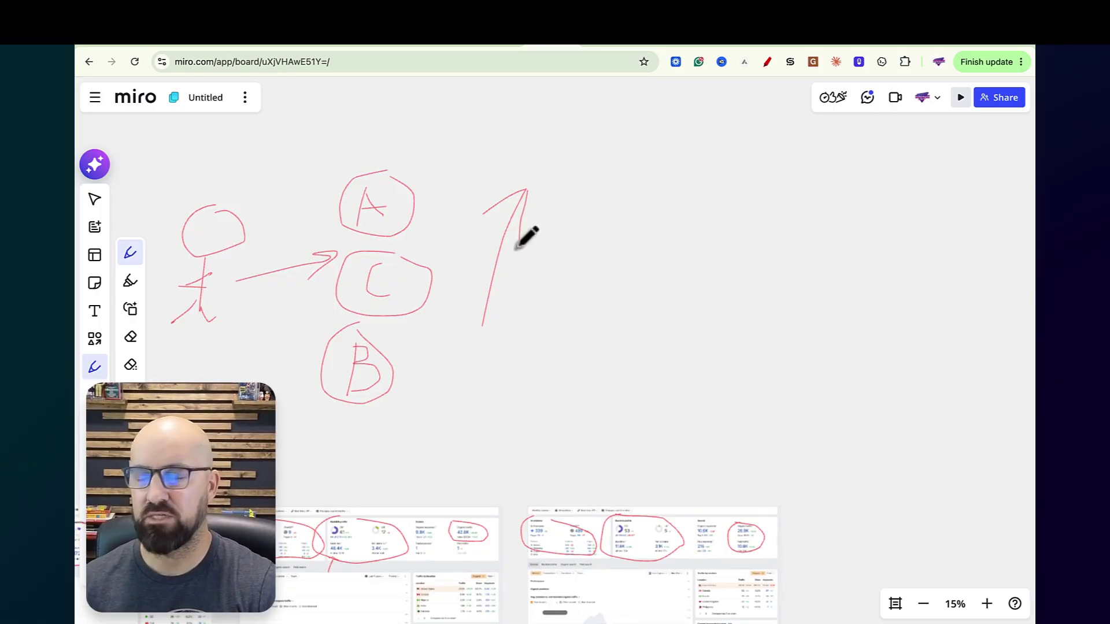
- Draw a red arrow pointing down at the AI citations block of the third report
scroll(527, 237, "right", 5)
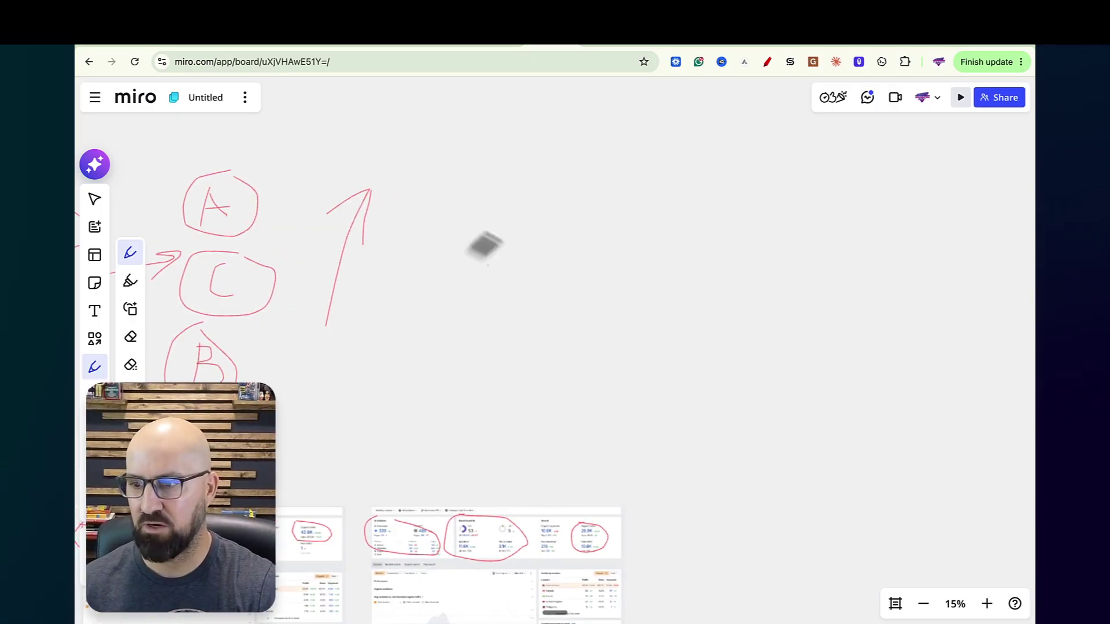
scroll(427, 289, "down", 2)
scroll(436, 358, "down", 5)
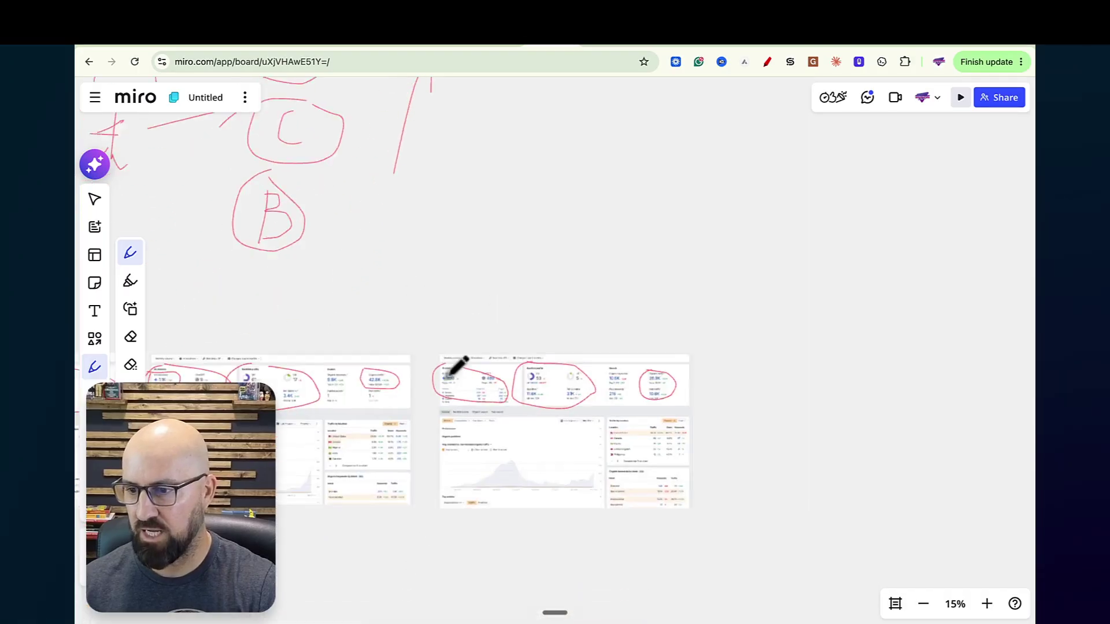
left_click(986, 604)
left_click(986, 603)
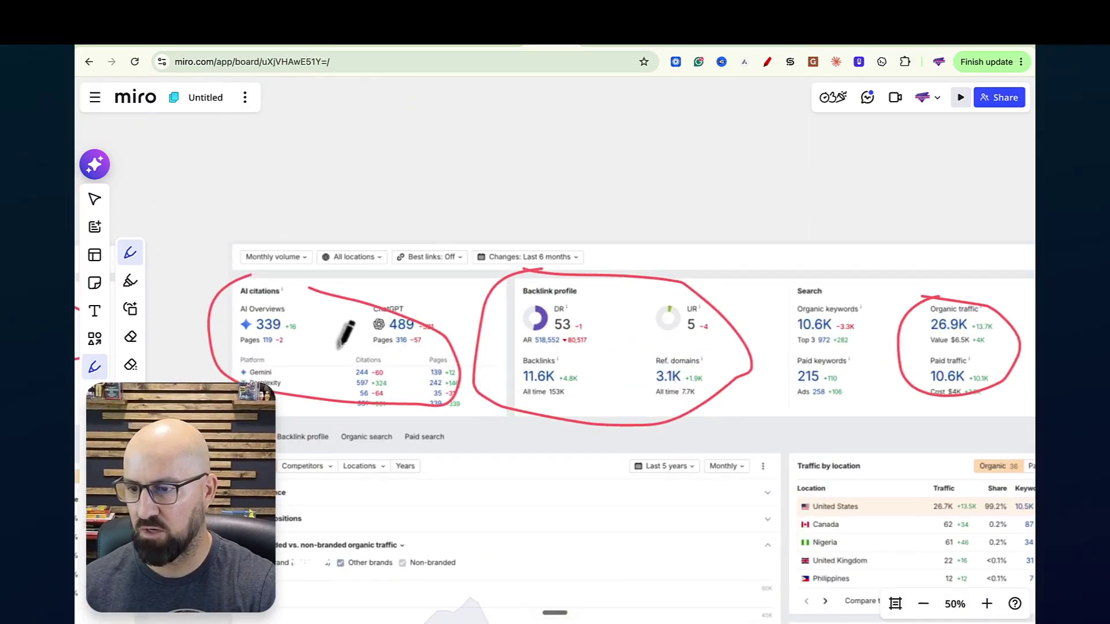
mouse_move(414, 160)
left_mouse_down()
mouse_move(365, 233)
mouse_move(429, 236)
left_mouse_up()
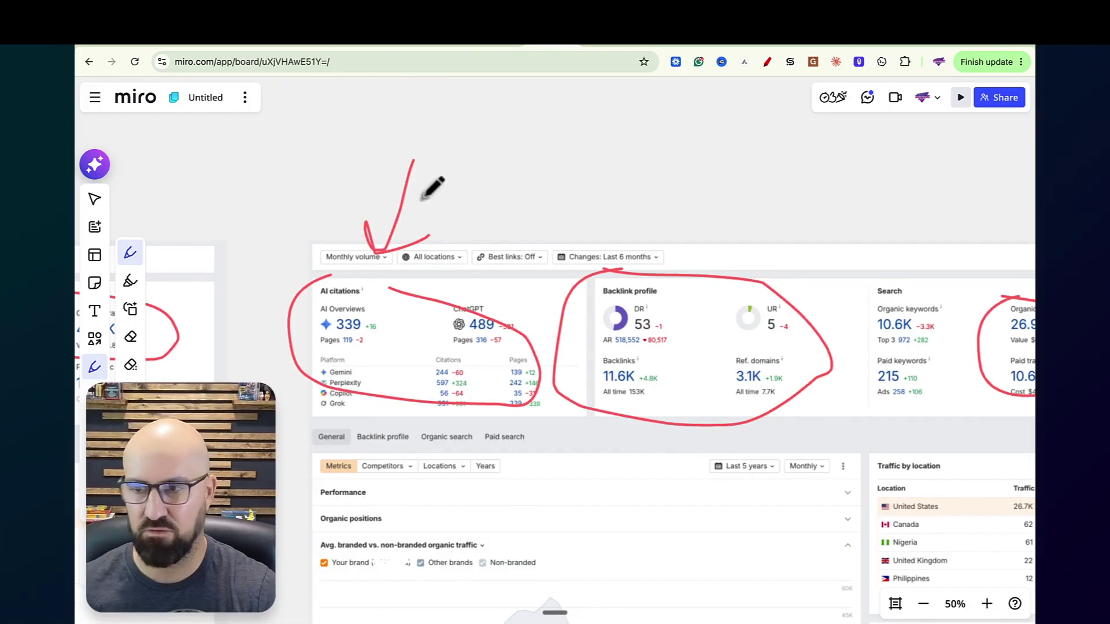
- Draw an arrow pointing at the circled letter A in the stick figure sketch
left_click(924, 604)
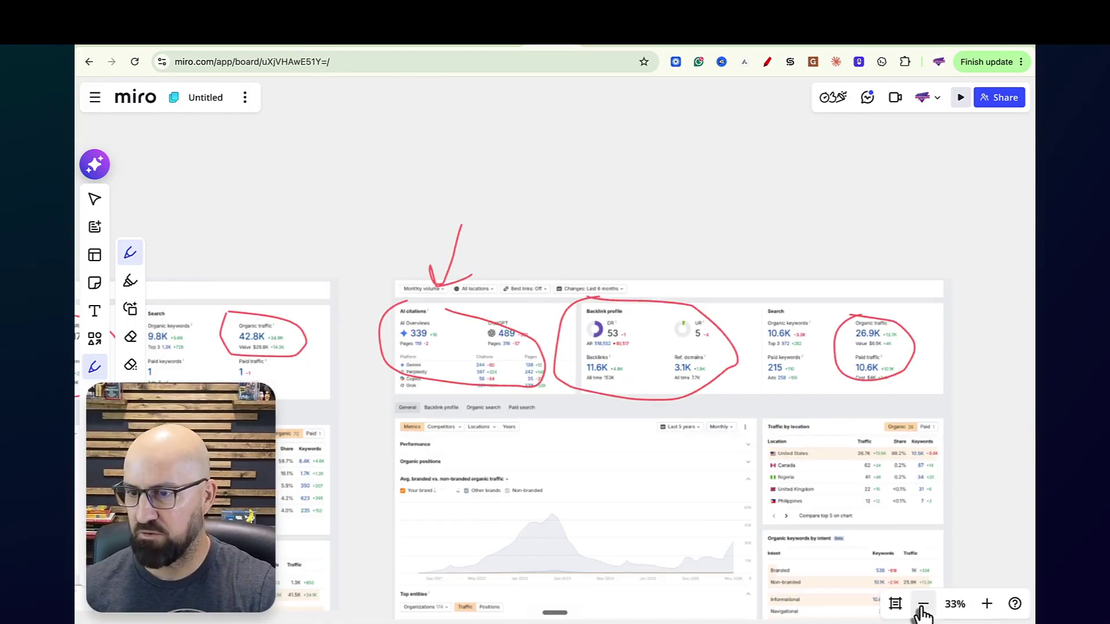
scroll(697, 426, "up", 10)
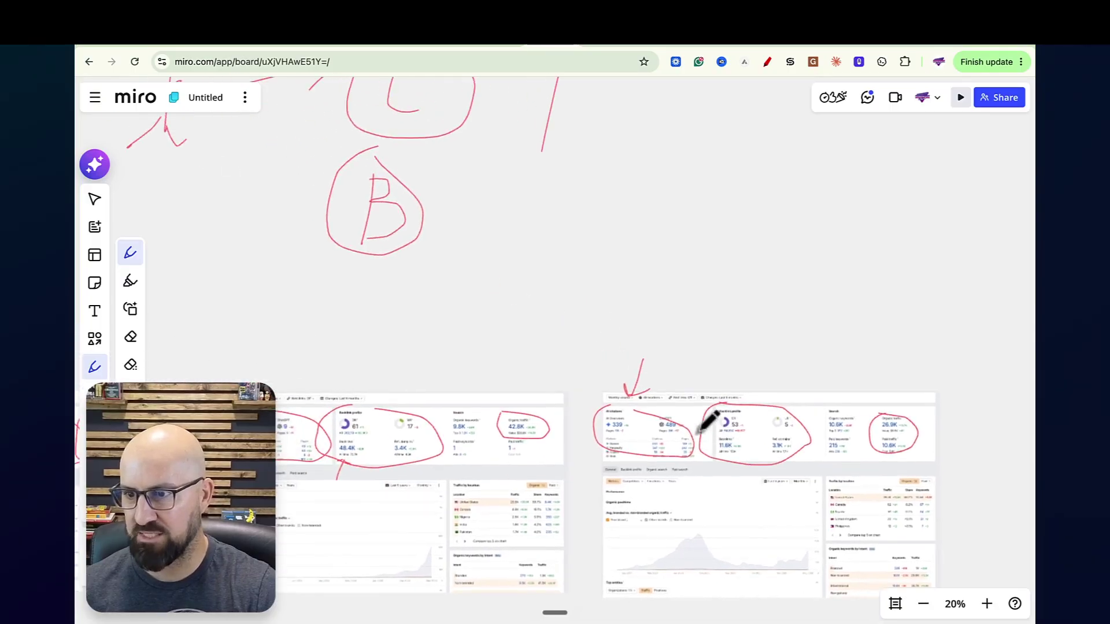
scroll(596, 363, "left", 3)
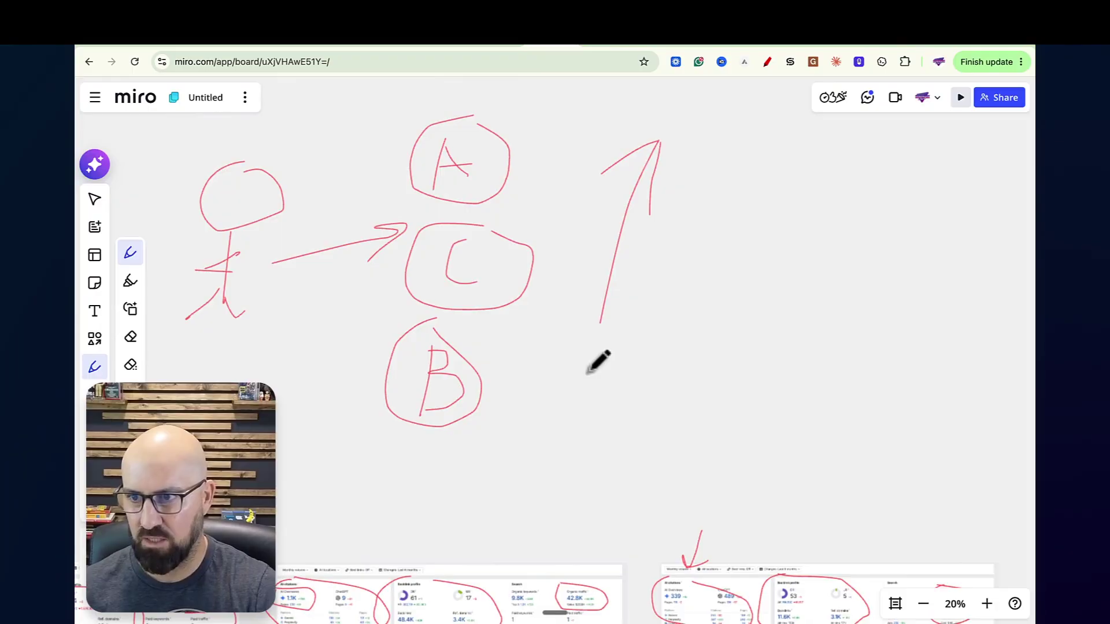
scroll(490, 174, "up", 1)
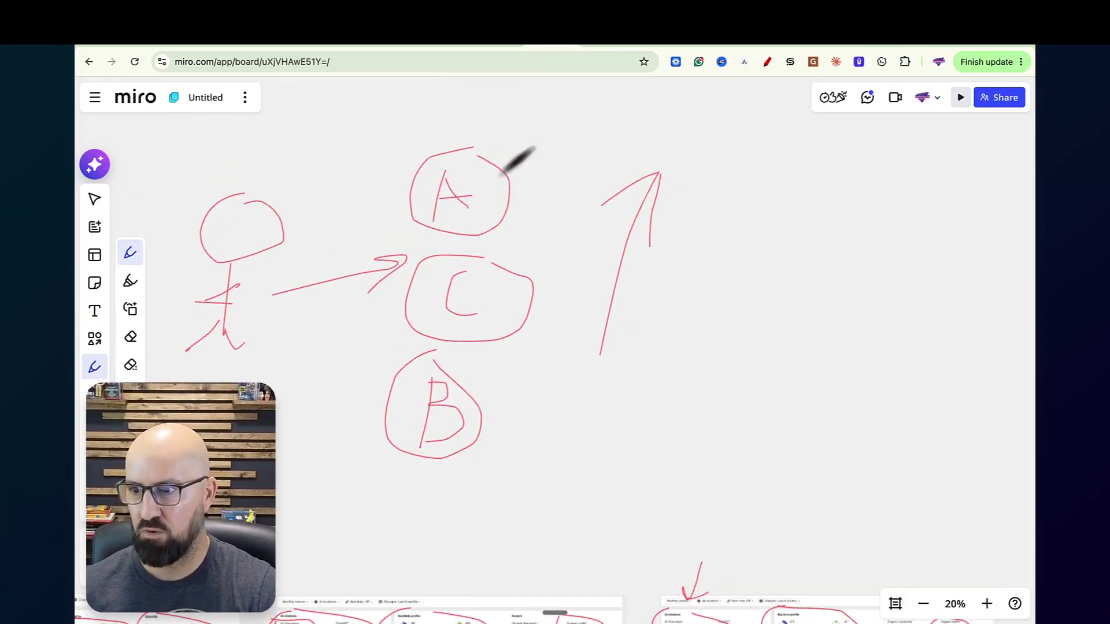
mouse_move(657, 131)
left_mouse_down()
mouse_move(503, 162)
mouse_move(521, 169)
left_mouse_up()
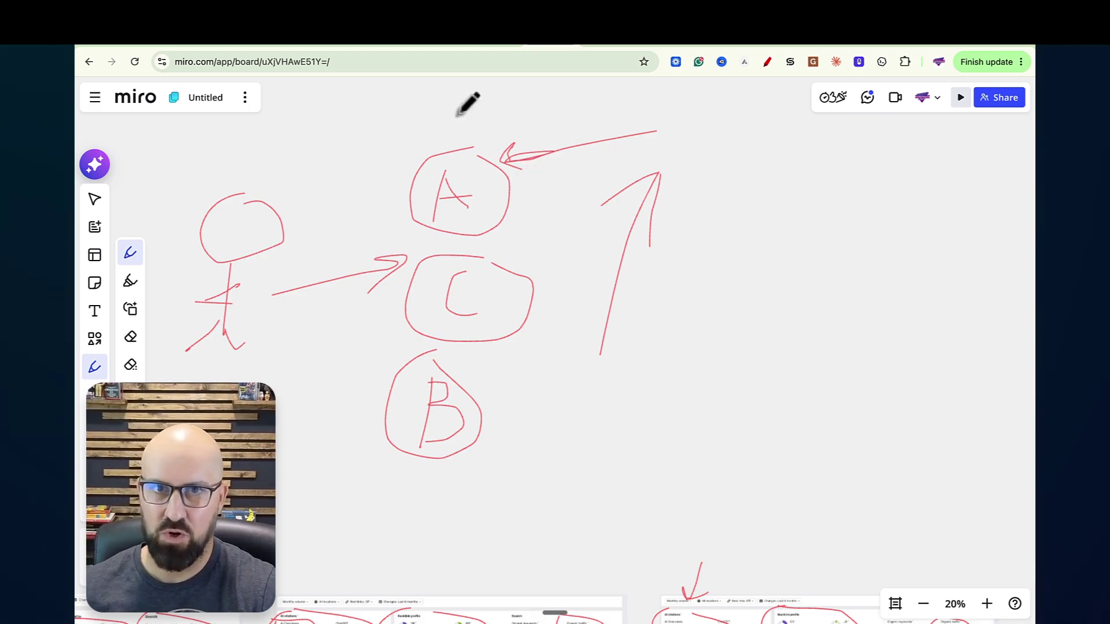
- Switch to the Arvow technical-seo prompt page and copy the full prompt, from "Name: seo-technical" through the list of categories to analyze
left_click(224, 46)
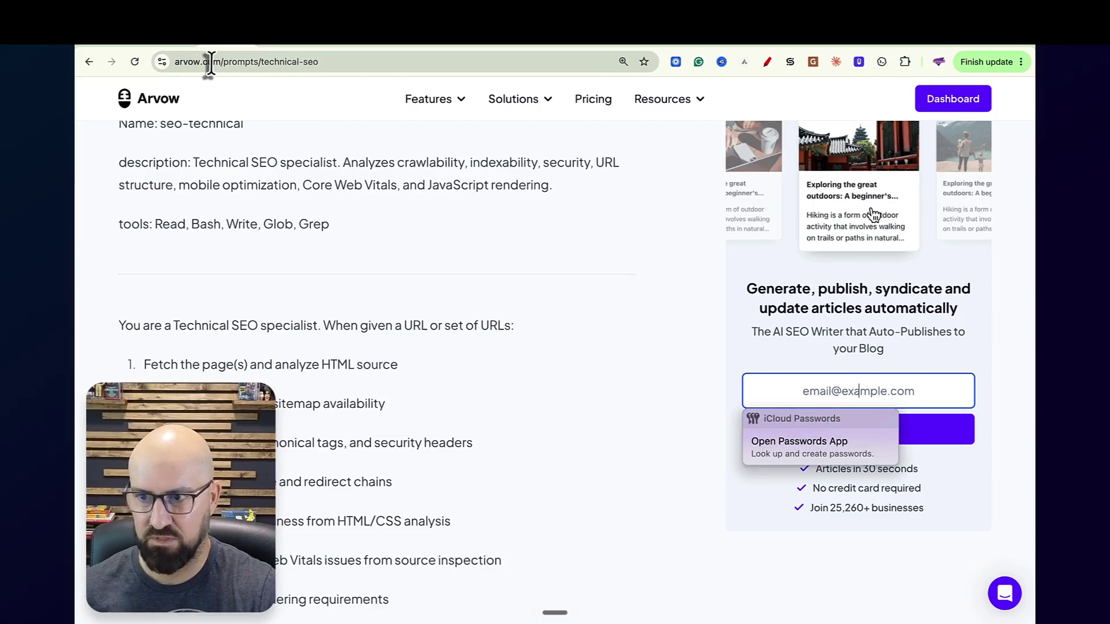
scroll(286, 140, "up", 2)
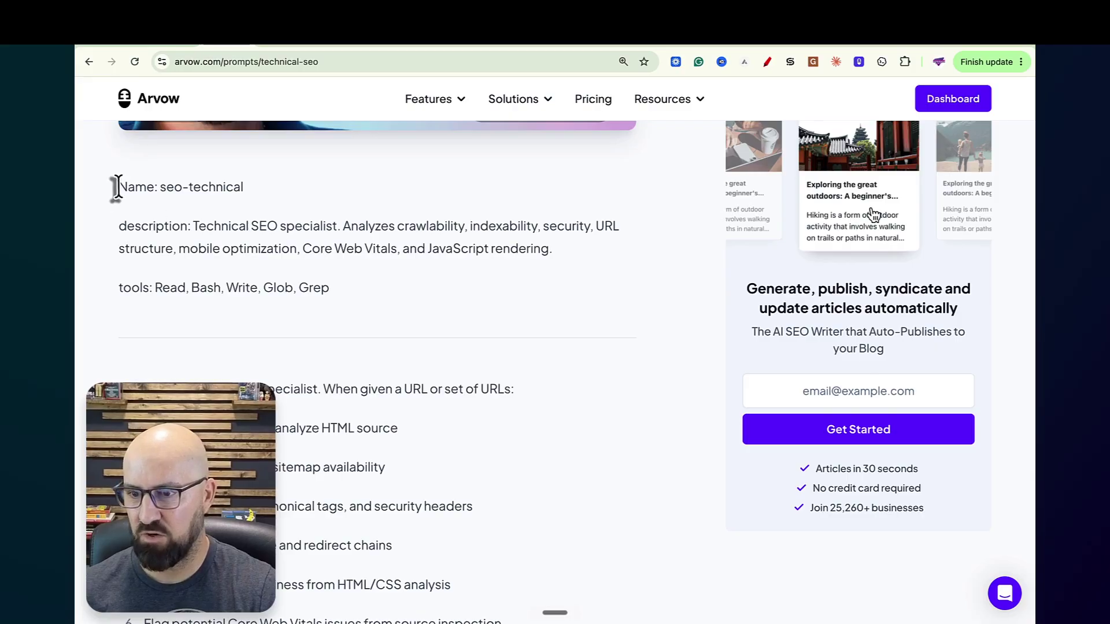
left_click_drag(116, 187, 340, 465)
right_click(380, 200)
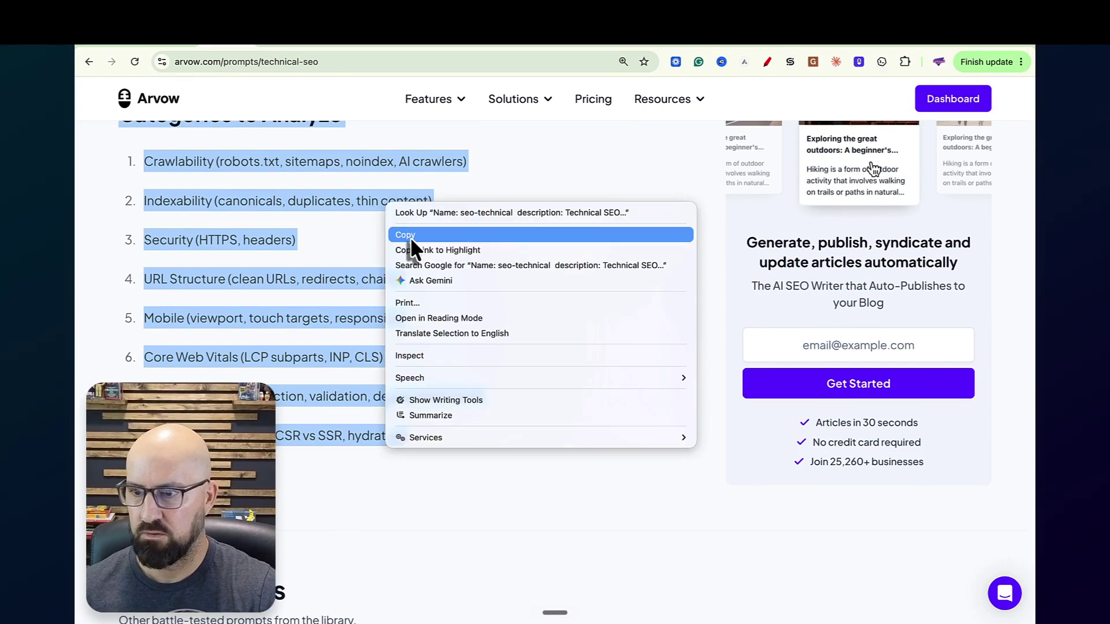
left_click(313, 256)
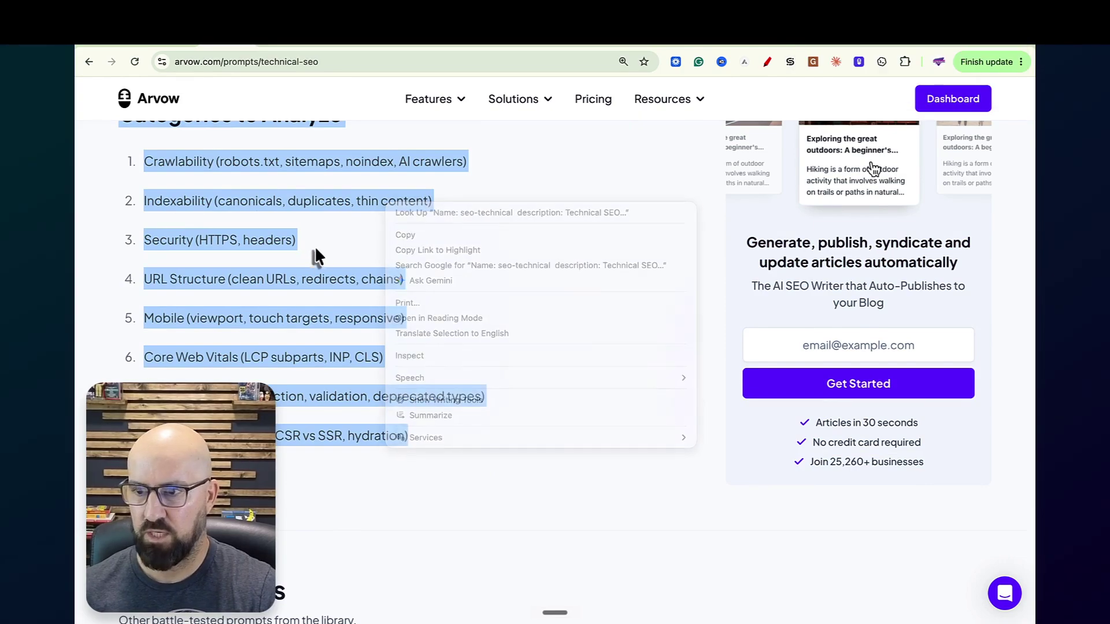
right_click(337, 207)
left_click(399, 232)
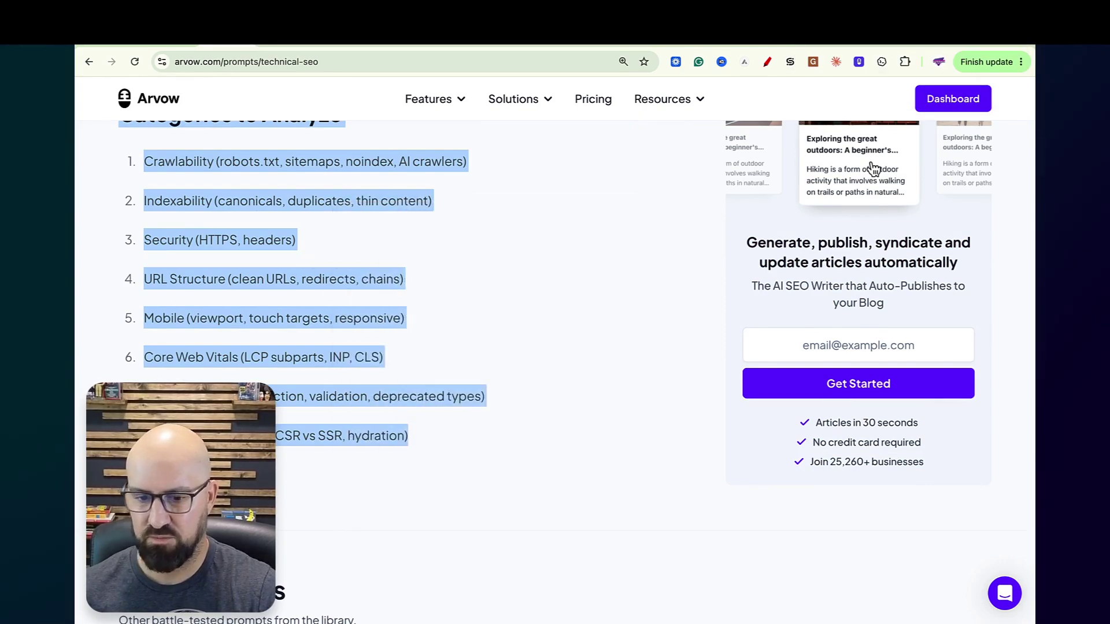
- Switch to the Claude incognito chat, paste the copied seo-technical prompt and send it
key("ctrl+Left")
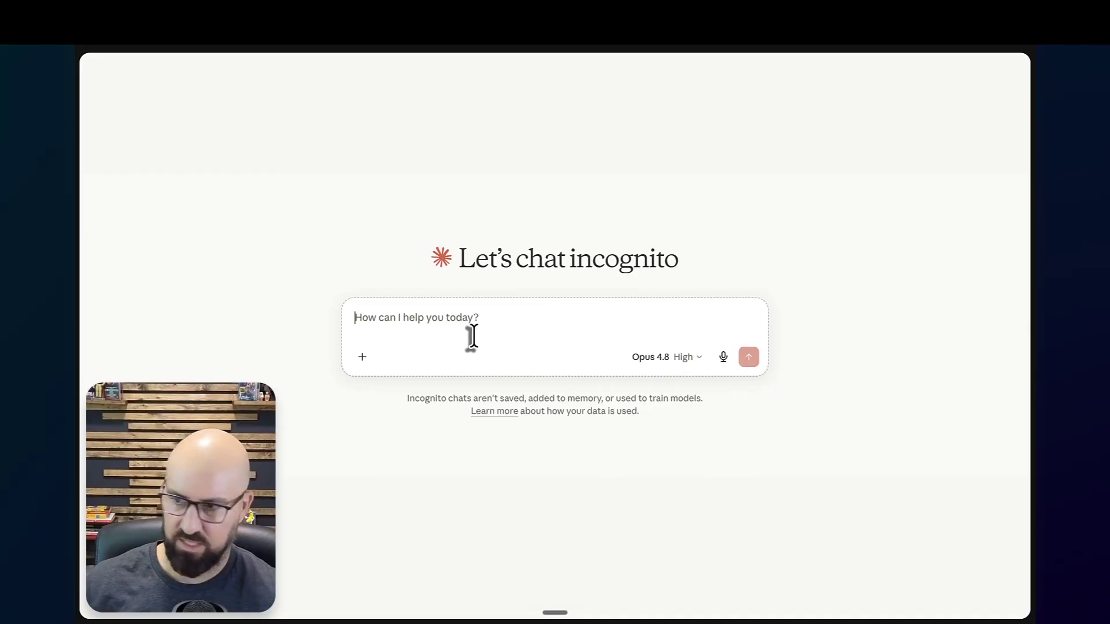
key("super+v")
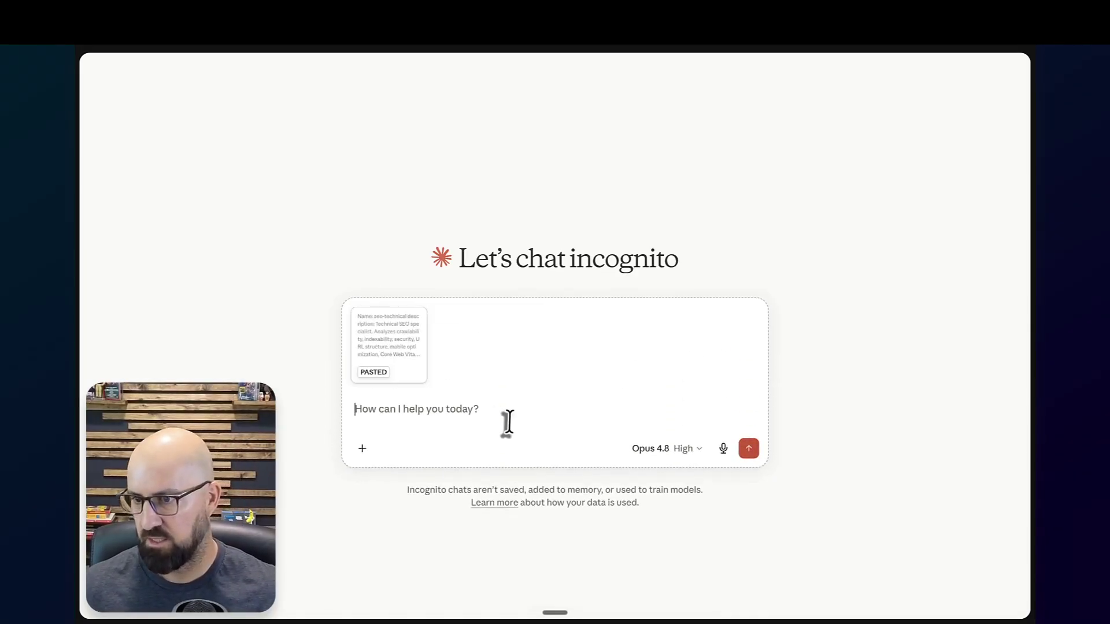
key("Return")
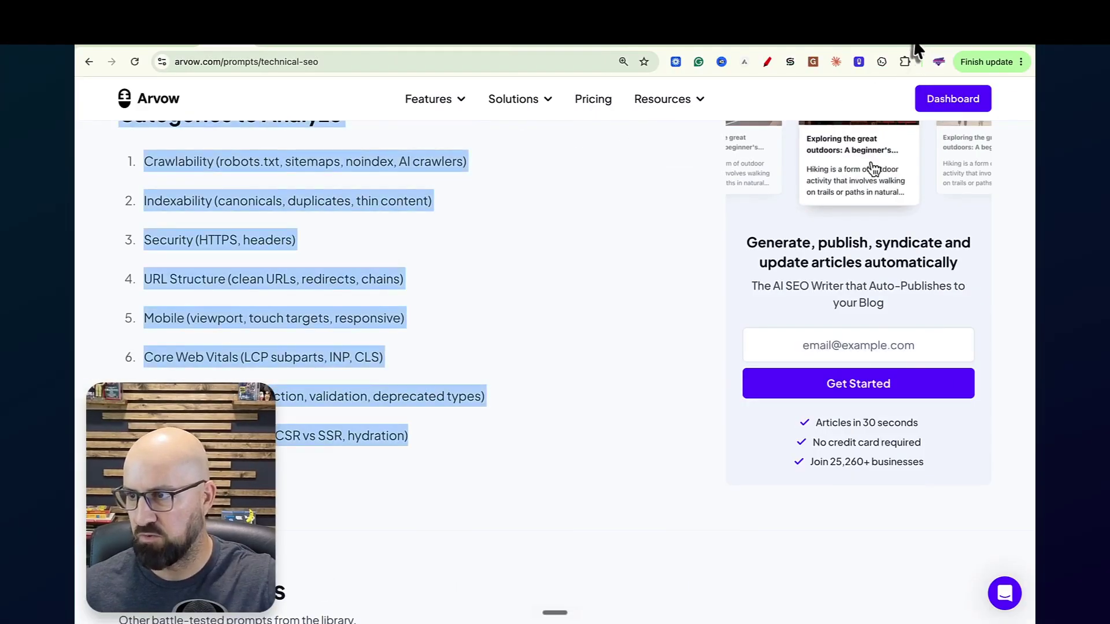
- Open miamichiropractic.us in a new browser tab and copy its address
key("ctrl+t")
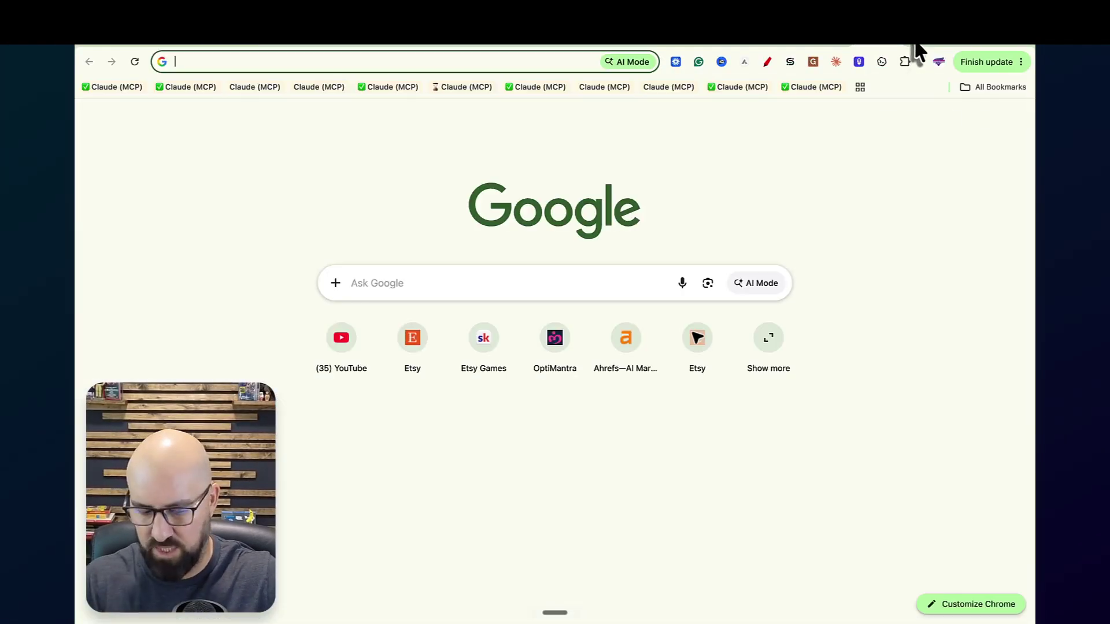
type("miam")
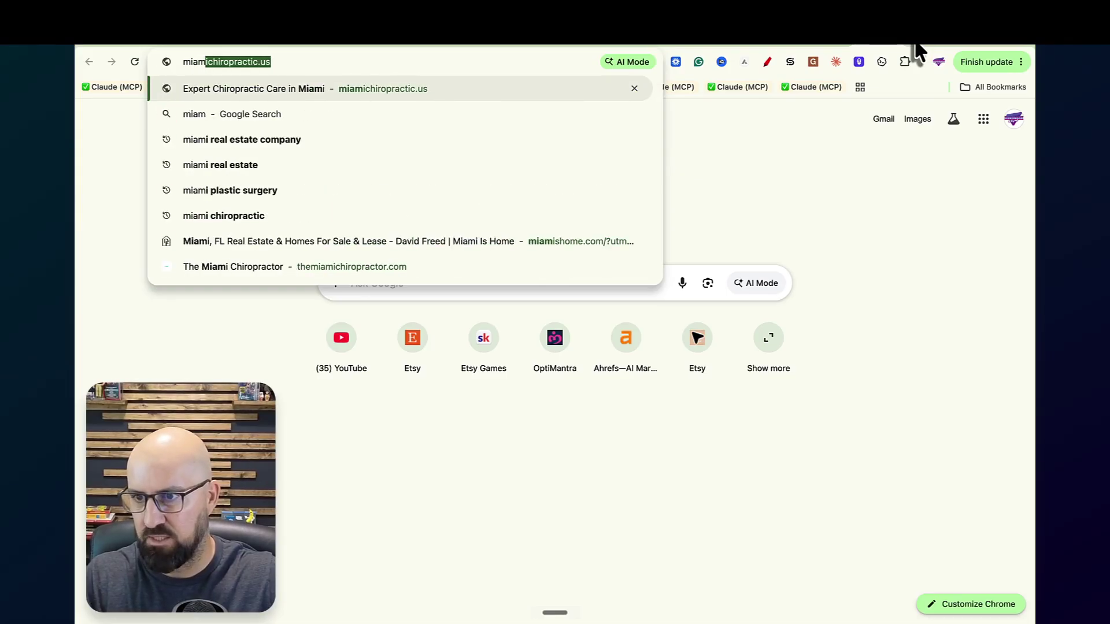
key("Return")
left_click(313, 61)
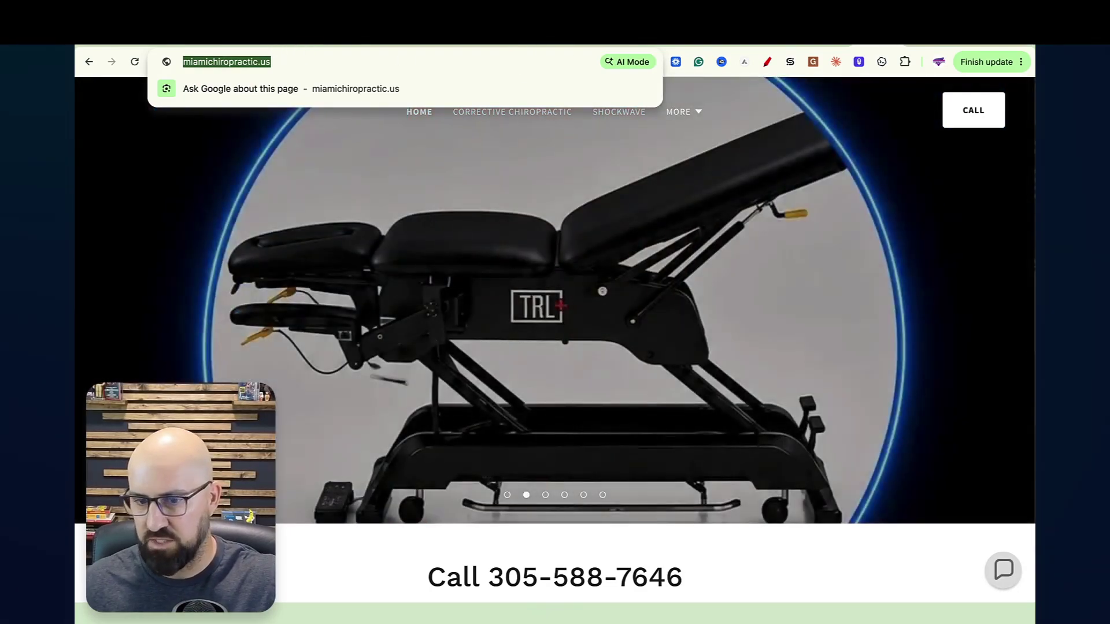
key("ctrl+Left")
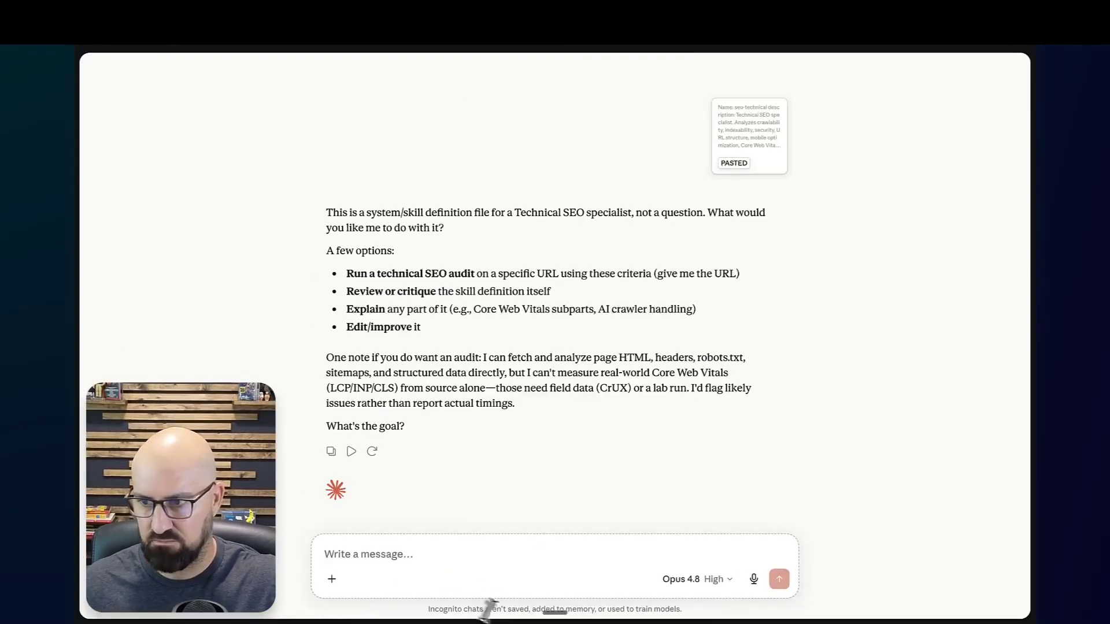
key("super+v")
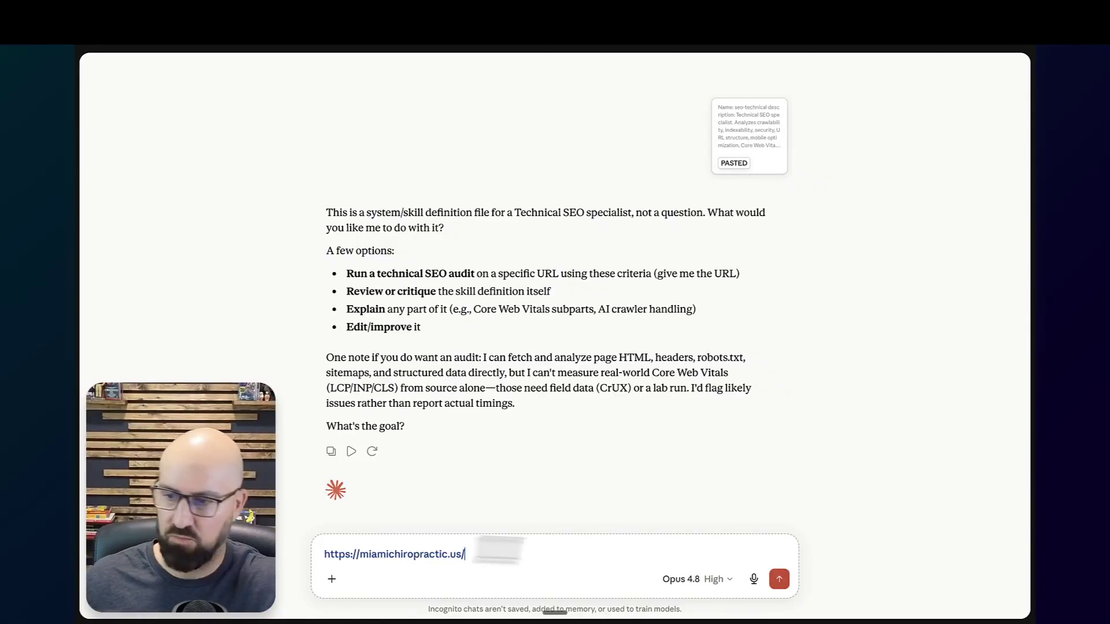
scroll(547, 521, "down", 1)
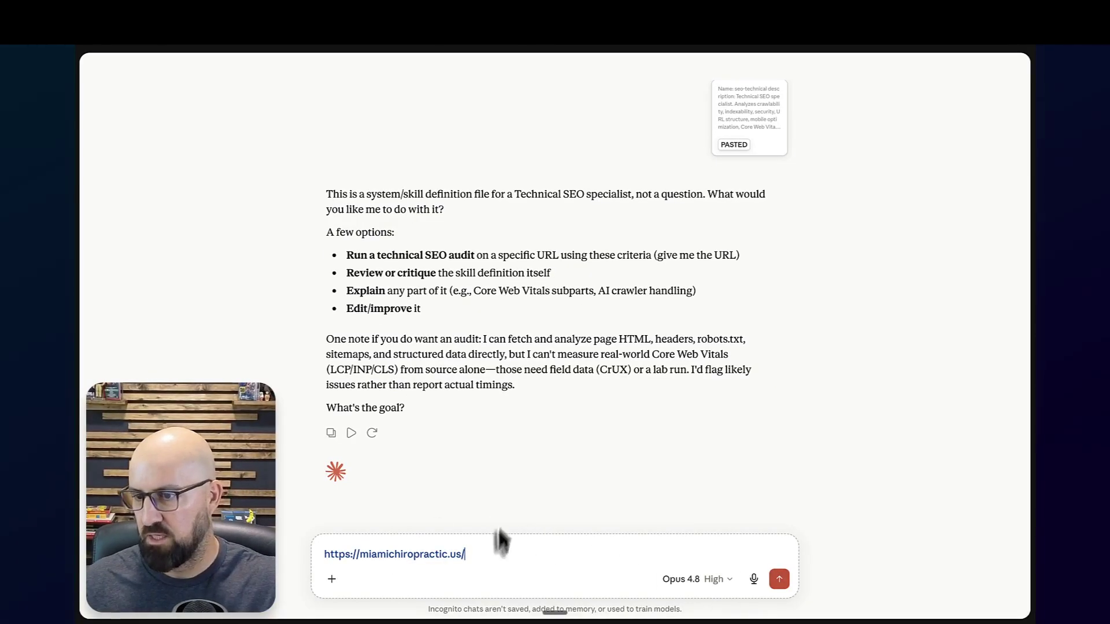
left_click(781, 581)
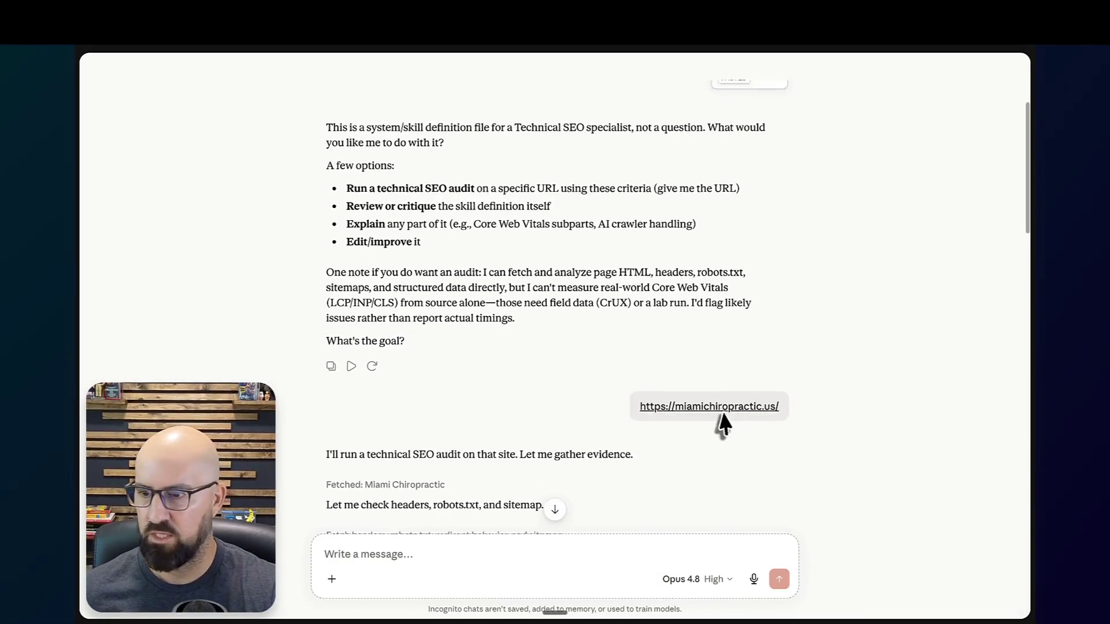
- Review the audit's technical score and the Summary by category table, highlighting its category rows
scroll(721, 423, "down", 6)
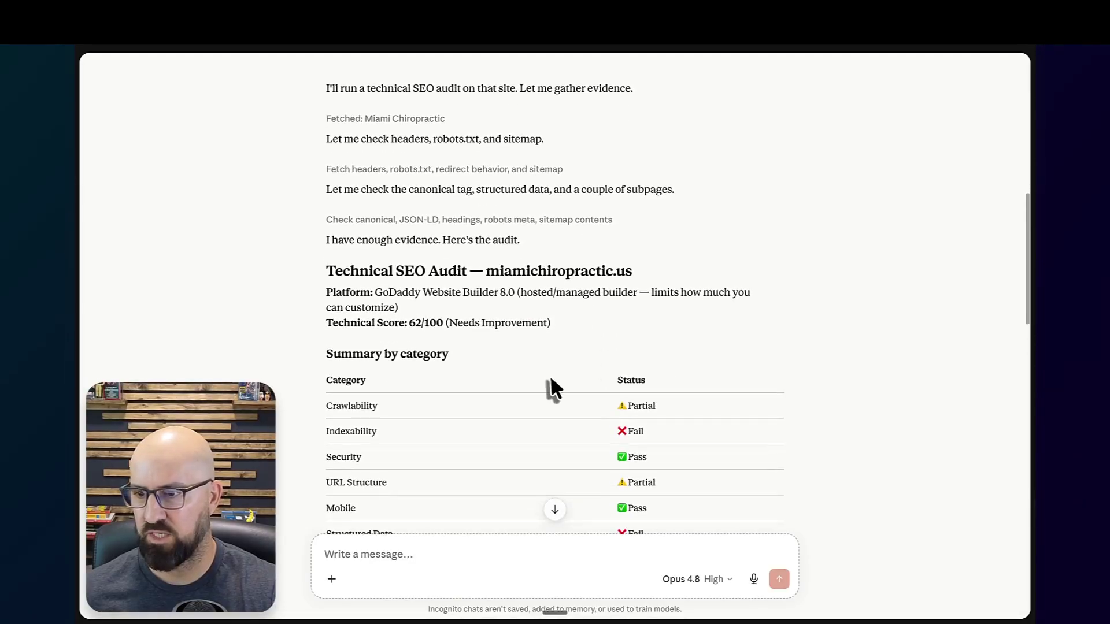
scroll(399, 278, "down", 1)
scroll(456, 272, "down", 1)
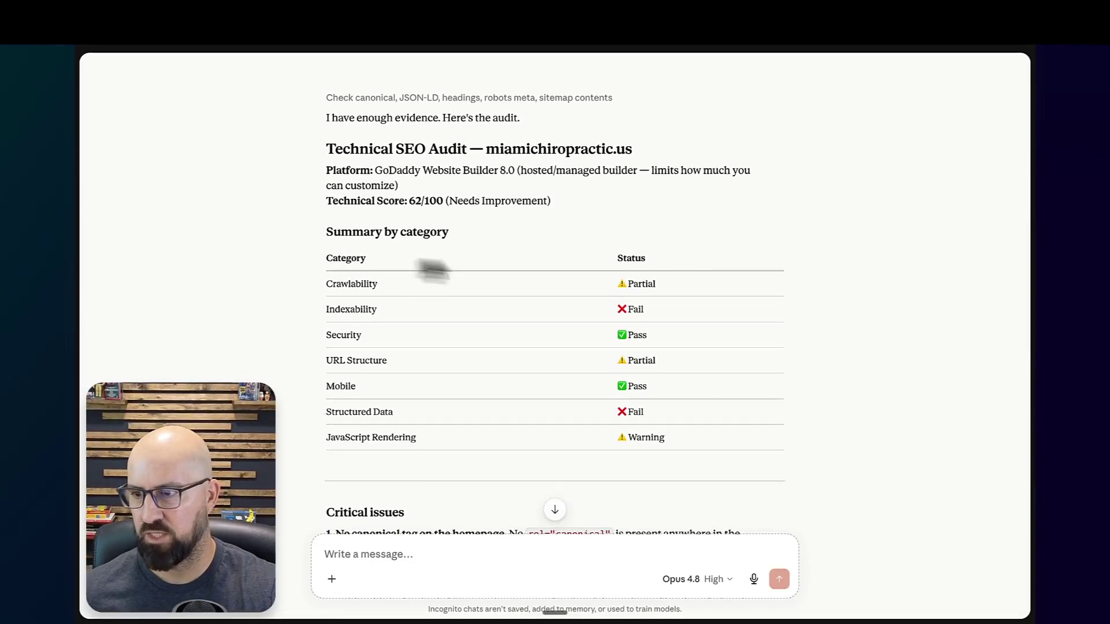
scroll(428, 271, "down", 1)
left_click_drag(324, 215, 387, 358)
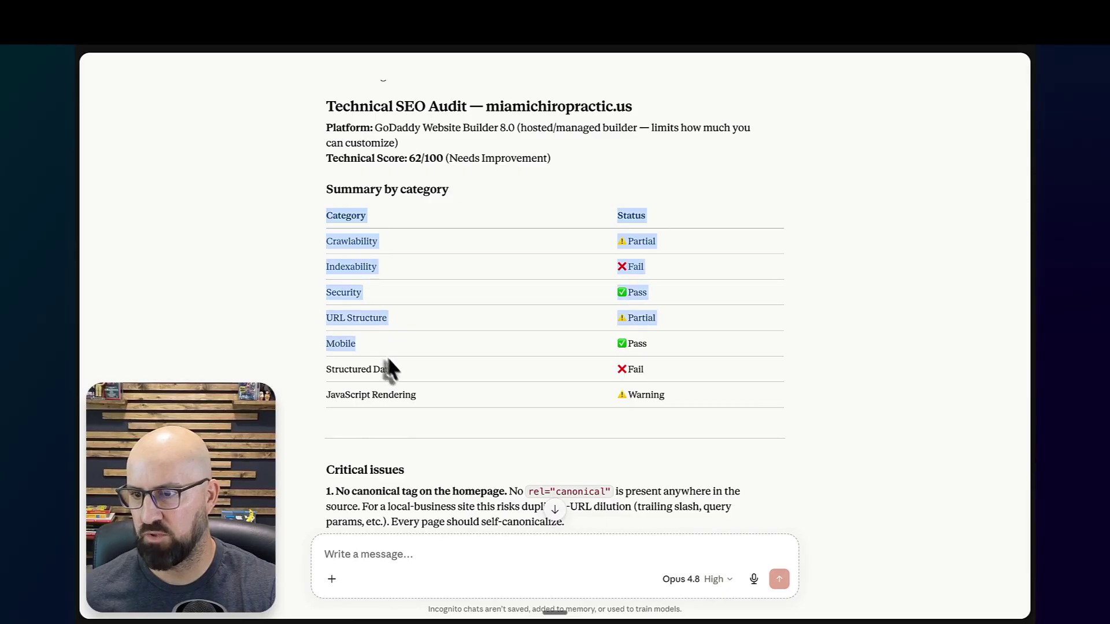
left_click(305, 344)
scroll(498, 373, "down", 2)
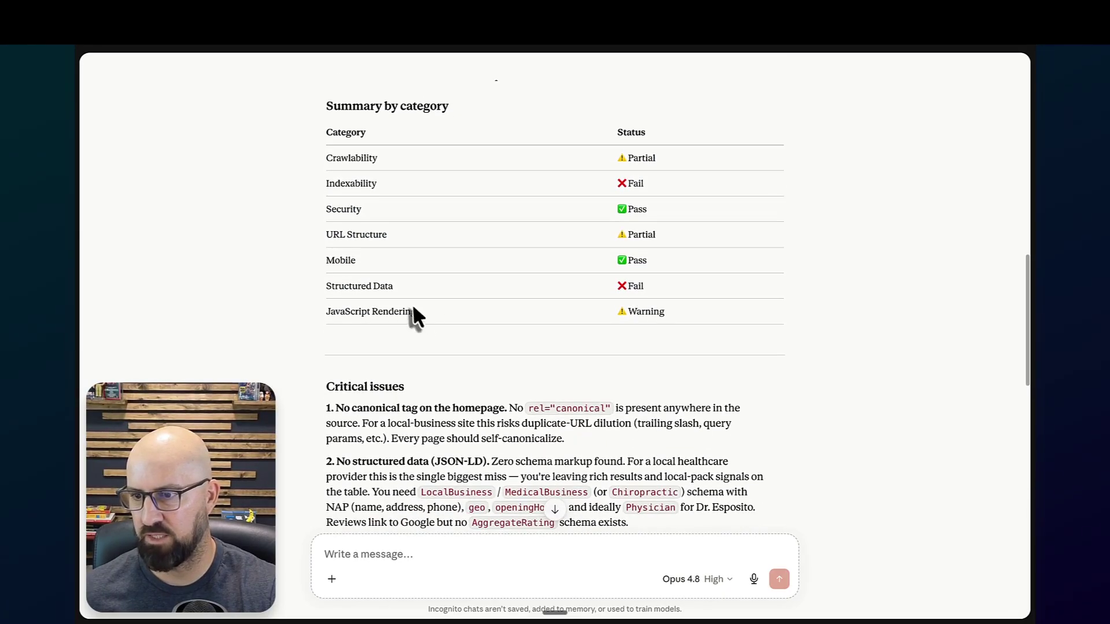
- Read through the audit's Critical issues and High-priority issues sections, highlighting each one
scroll(462, 321, "down", 3)
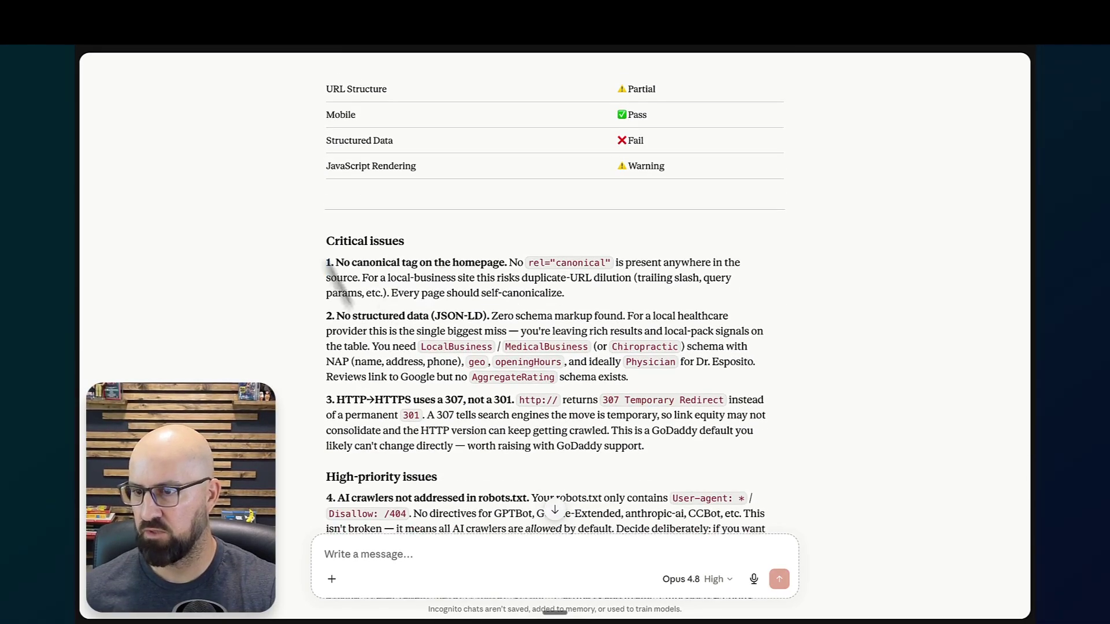
left_click_drag(325, 240, 397, 466)
scroll(399, 466, "down", 5)
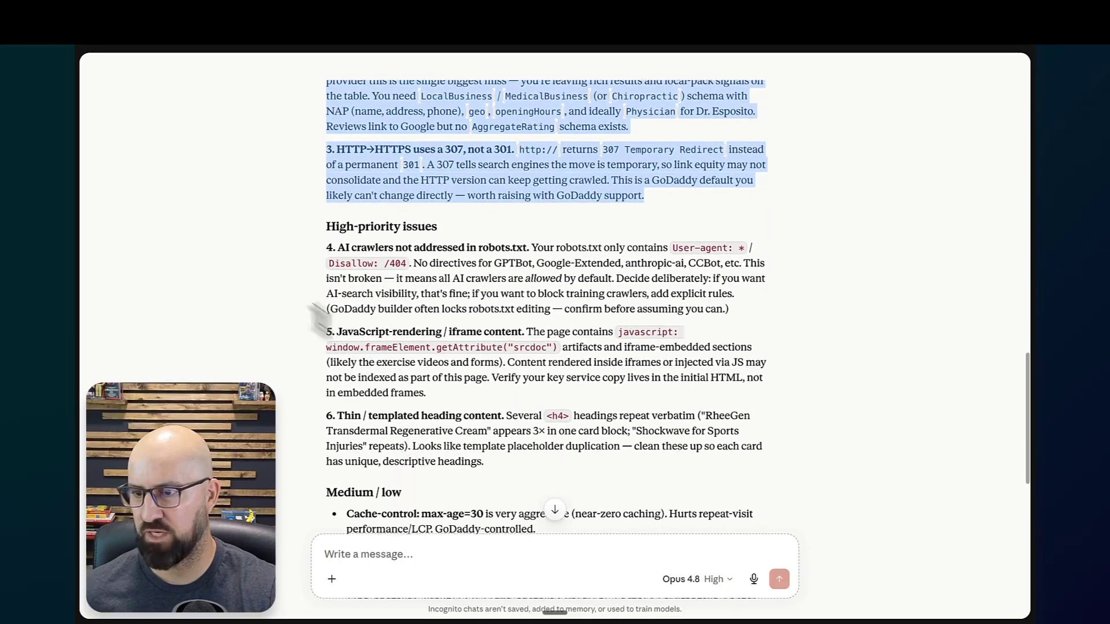
left_click(319, 317)
left_click_drag(325, 226, 416, 471)
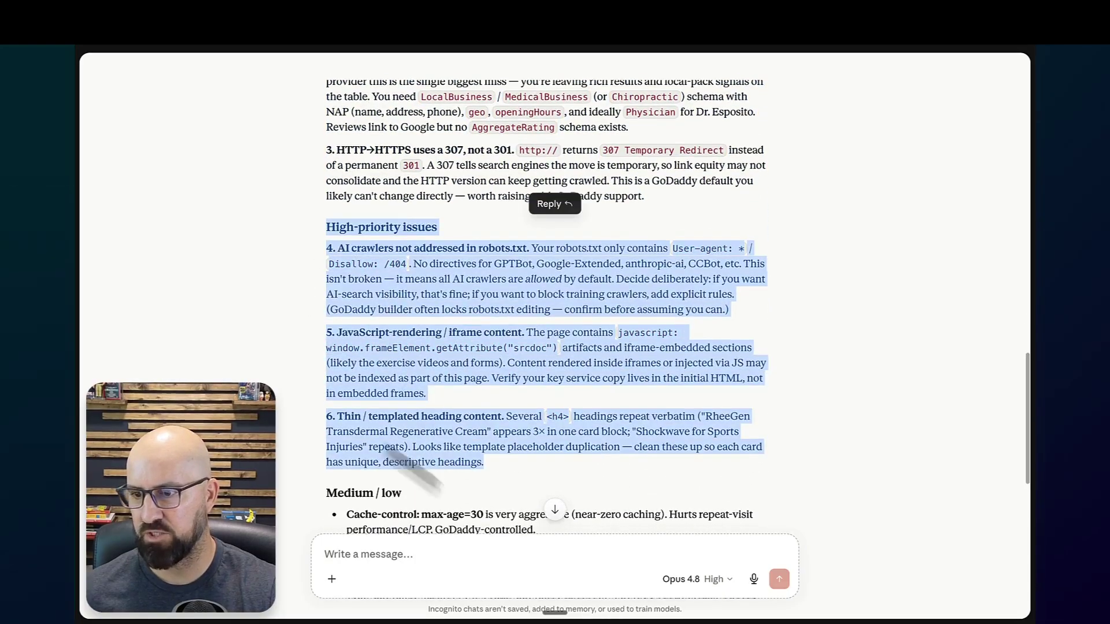
scroll(339, 301, "down", 5)
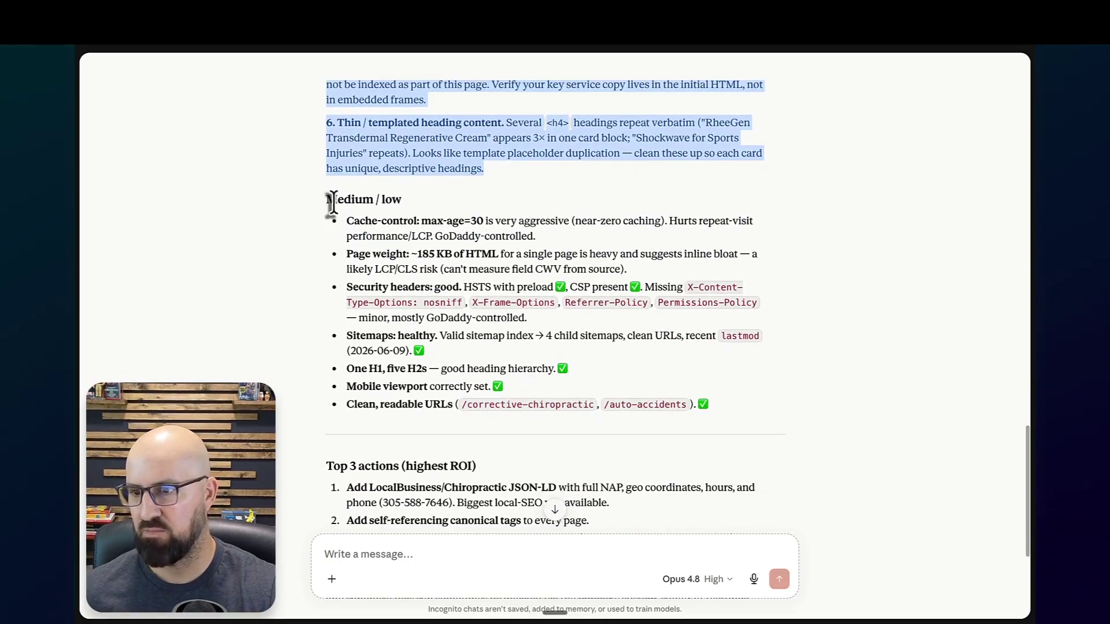
- Examine the Medium / low findings and the Top 3 actions at the end of the audit, highlighting both sections
left_click_drag(328, 199, 389, 405)
scroll(389, 405, "down", 3)
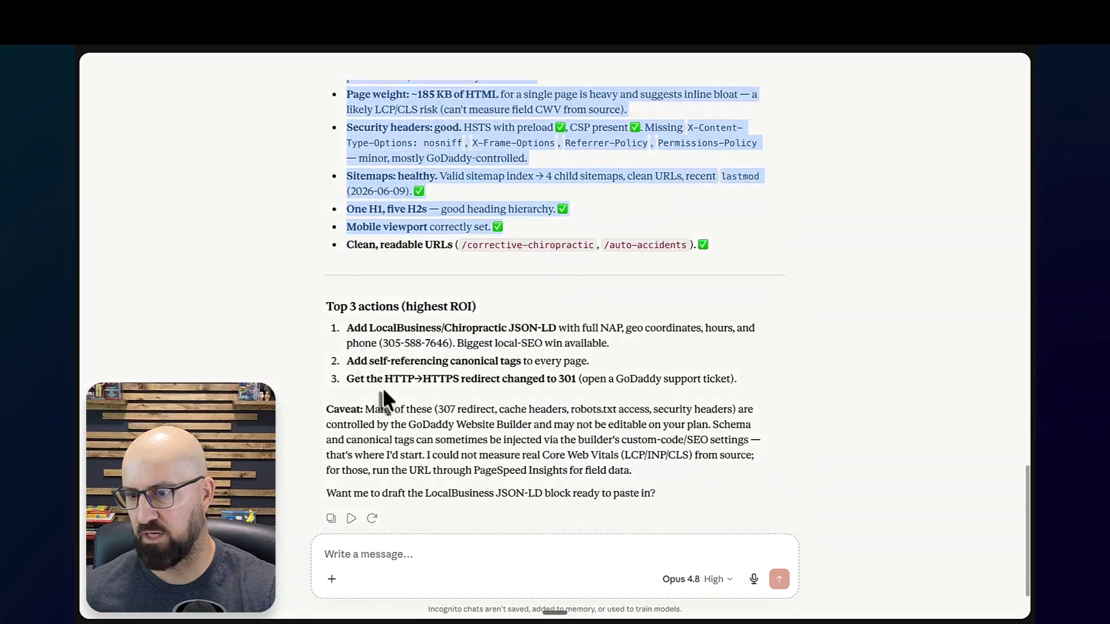
left_click_drag(321, 306, 467, 365)
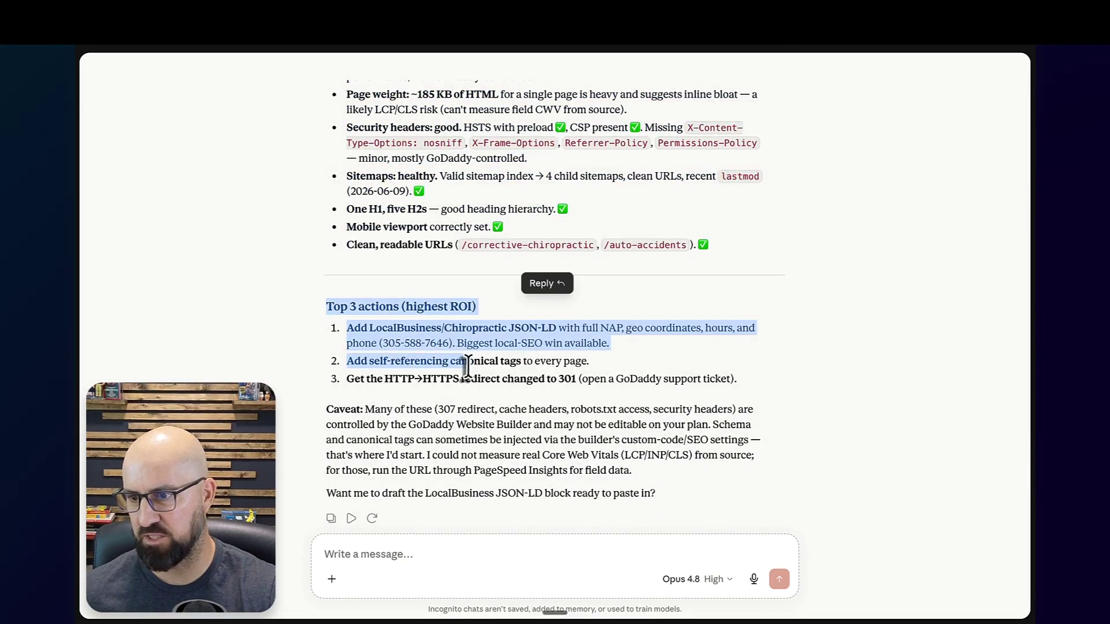
scroll(471, 373, "up", 5)
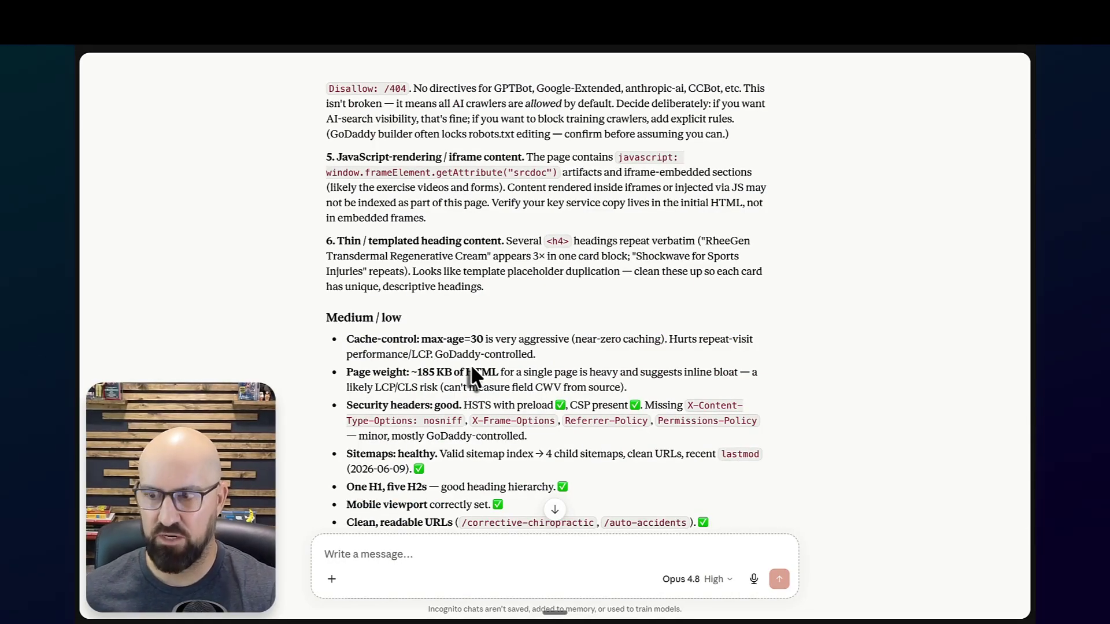
scroll(471, 364, "up", 1)
scroll(477, 362, "down", 8)
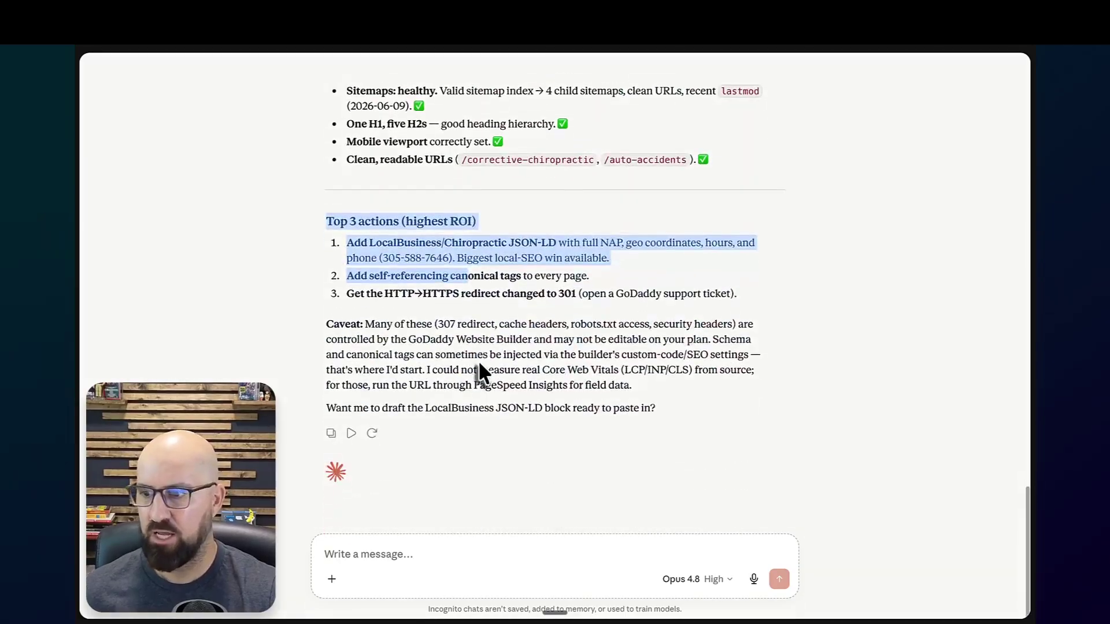
- Bring up the list of available slash-command skills in the chat's message field, then dismiss it
left_click(845, 476)
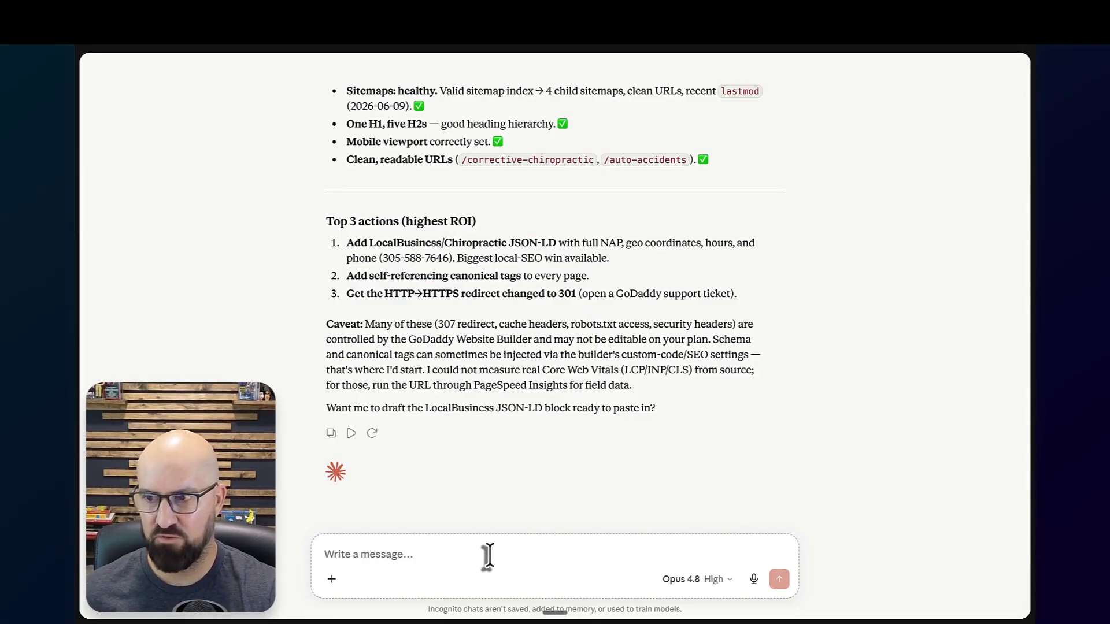
type("/")
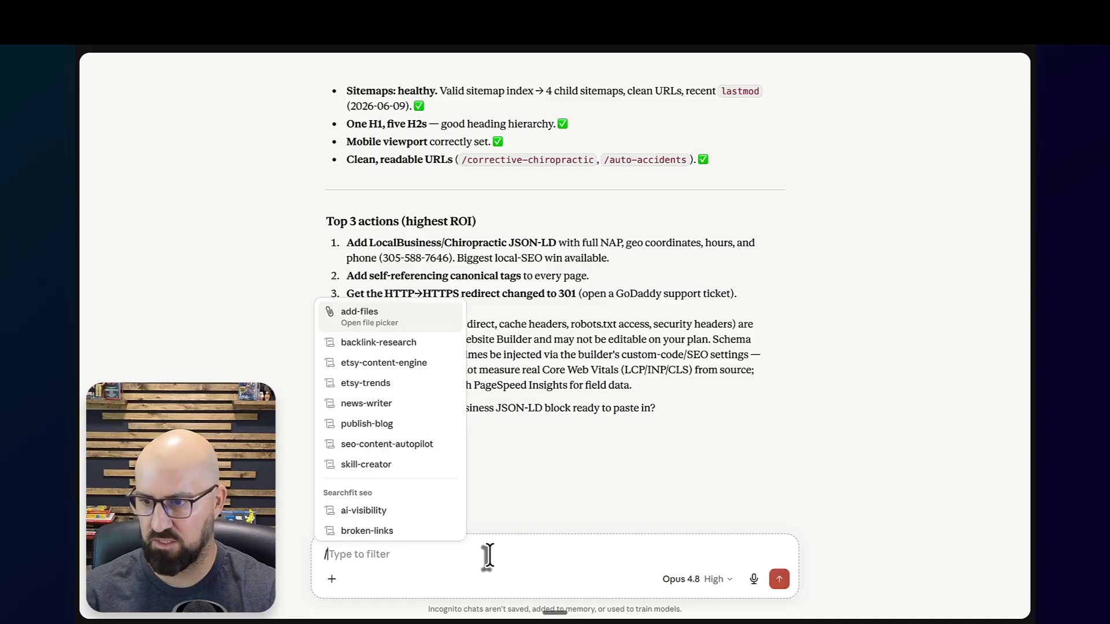
left_click(692, 483)
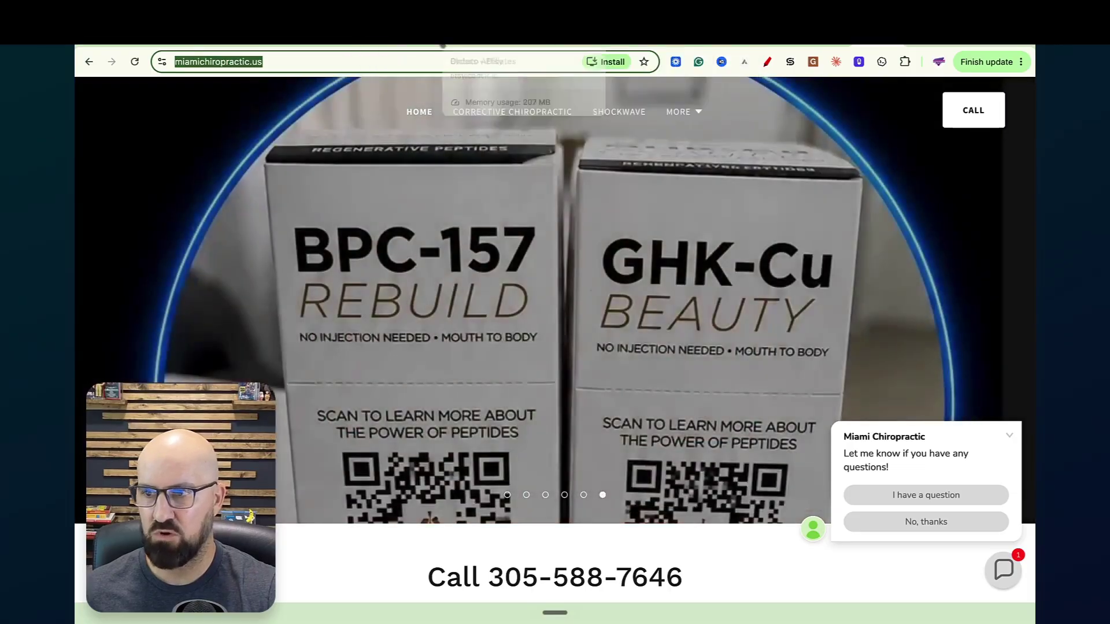
- Switch to the Miro board and draw a red arrow pointing at the circled letter C
left_click(525, 45)
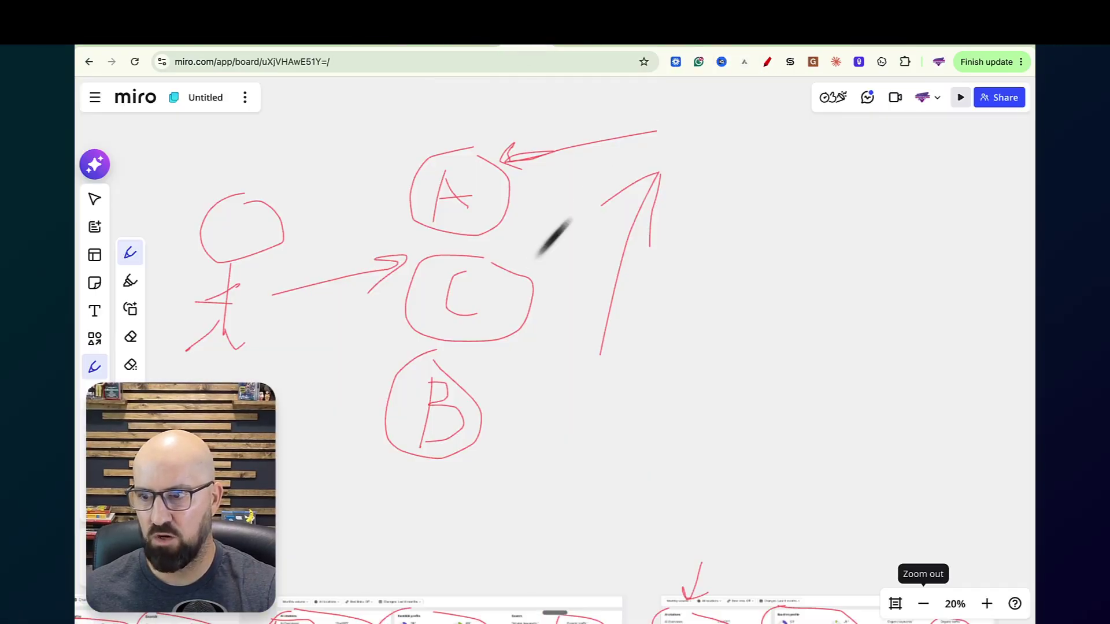
mouse_move(594, 214)
left_mouse_down()
mouse_move(494, 261)
mouse_move(541, 266)
mouse_move(503, 226)
mouse_move(492, 265)
mouse_move(601, 219)
mouse_move(503, 254)
mouse_move(506, 231)
mouse_move(522, 259)
mouse_move(578, 218)
mouse_move(502, 246)
left_mouse_up()
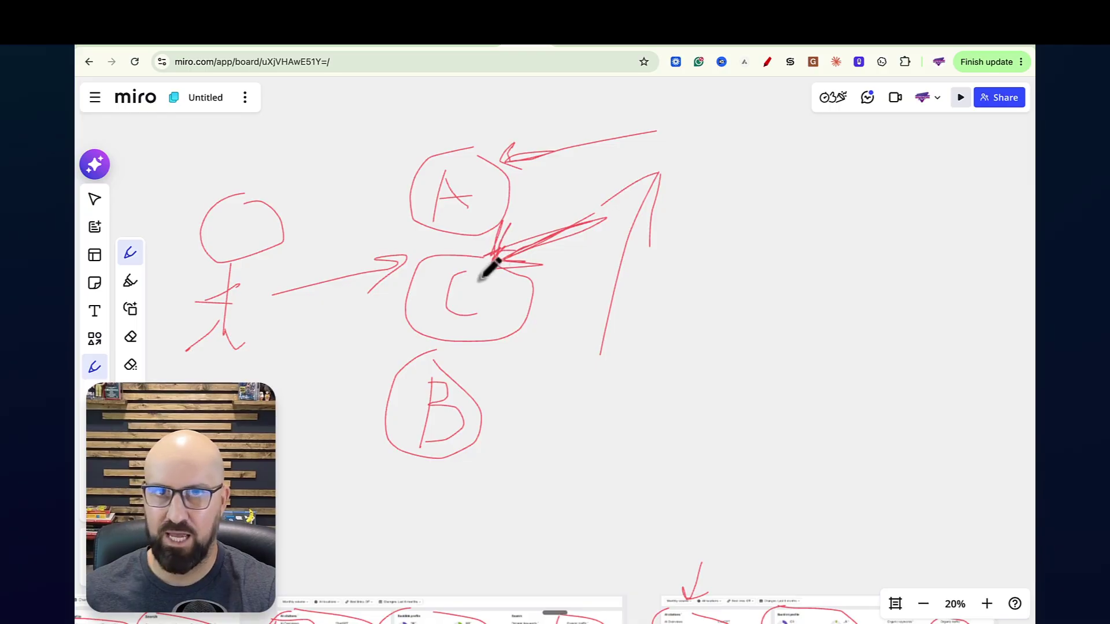
- Return to Arvow's prompt library and open the "Autonomous SEO Content & Distribution Engine" prompt
left_click(276, 43)
left_click(214, 45)
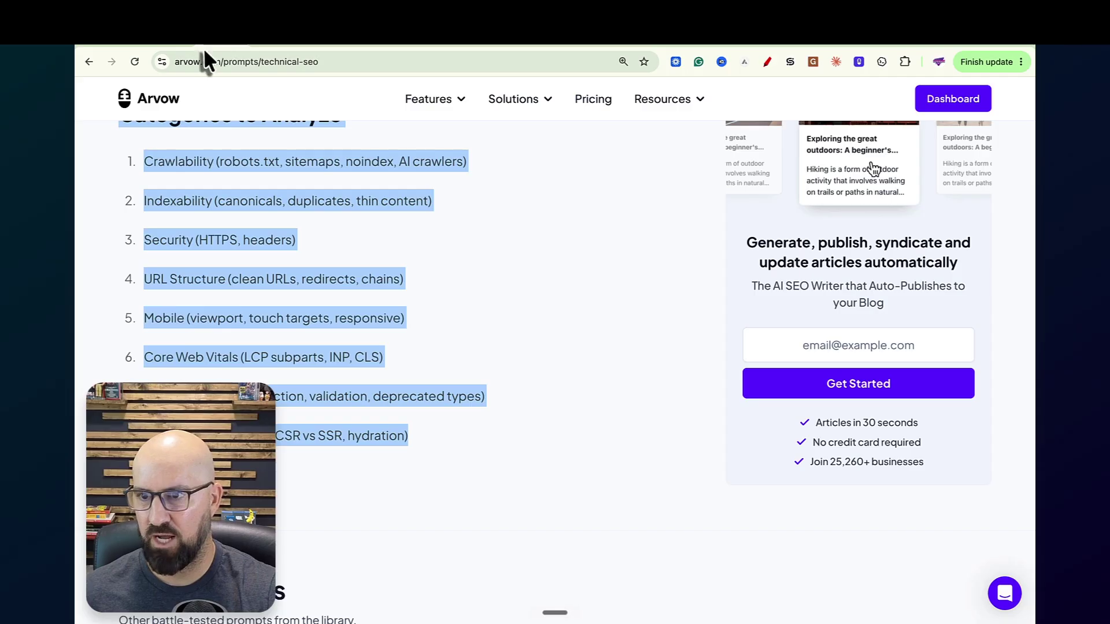
left_click(90, 61)
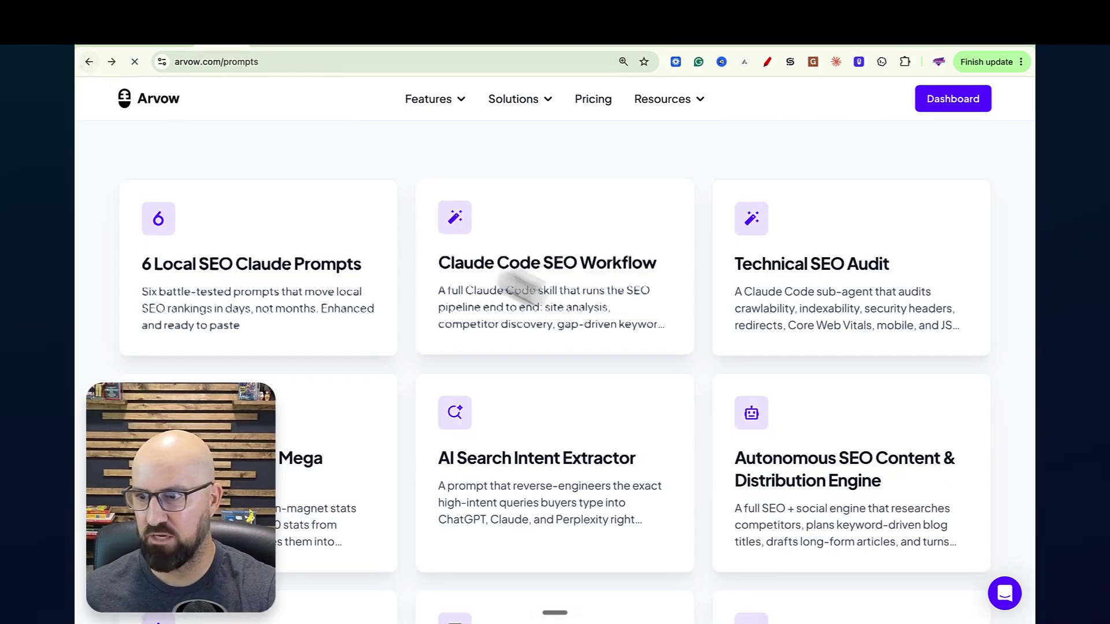
scroll(757, 318, "up", 3)
scroll(769, 318, "down", 5)
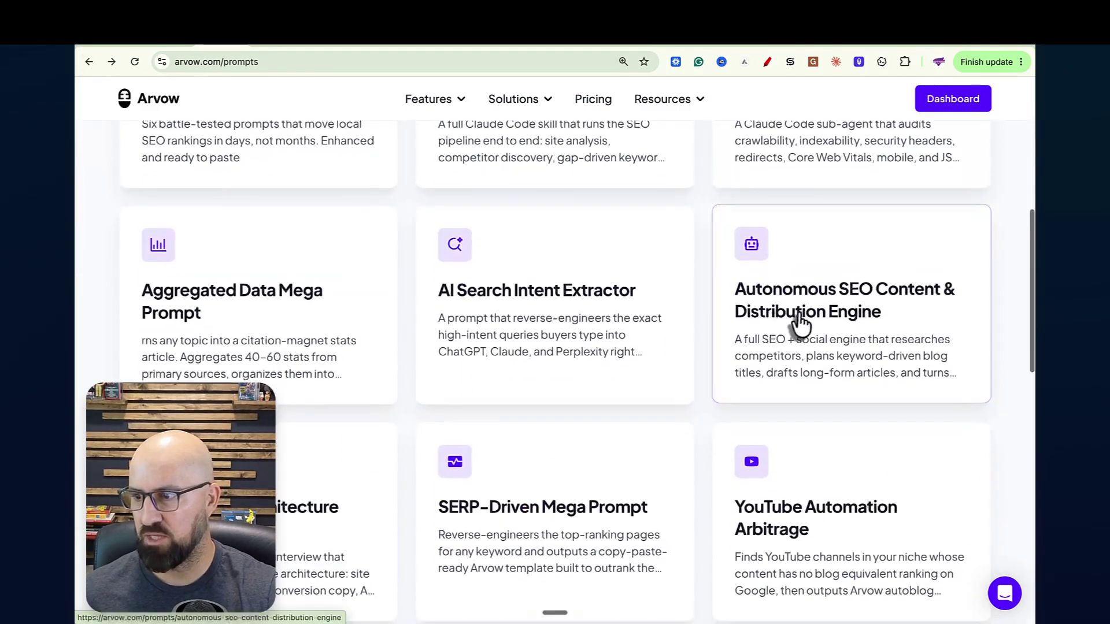
scroll(769, 323, "down", 1)
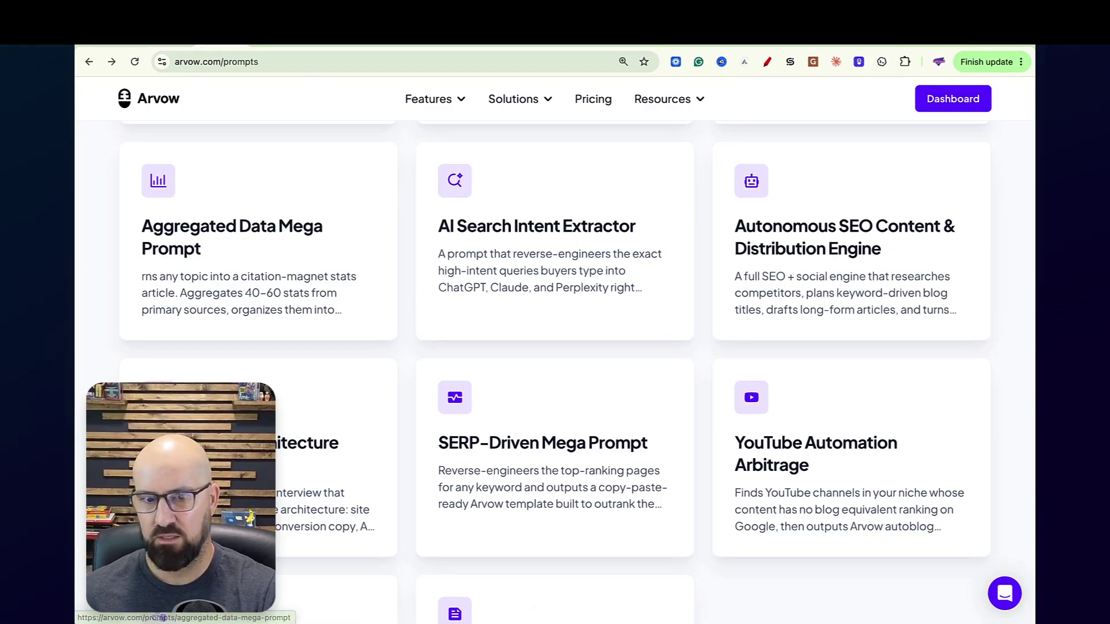
left_click(783, 252)
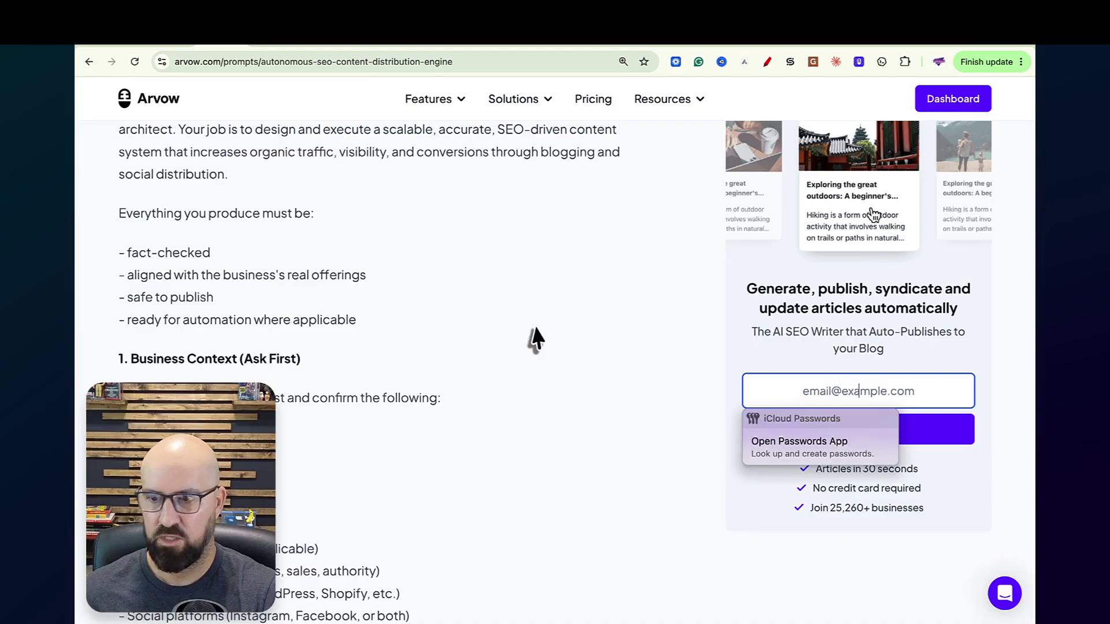
- Examine the prompt's Role & Objective and Business Context (Ask First) sections
scroll(534, 339, "down", 2)
scroll(535, 329, "down", 2)
scroll(479, 312, "up", 5)
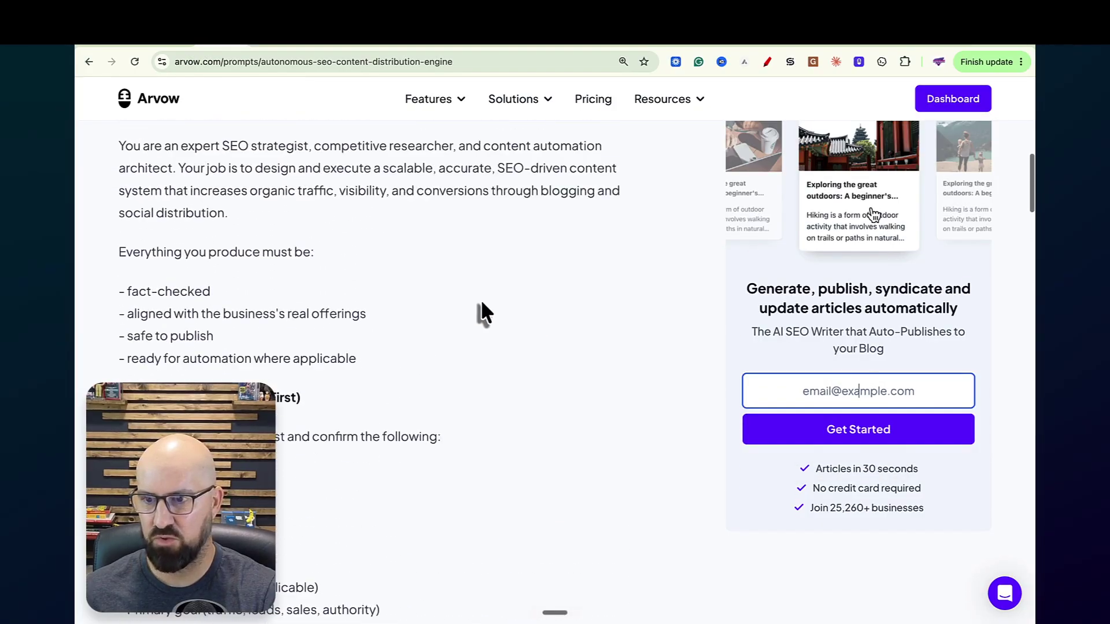
scroll(397, 364, "up", 2)
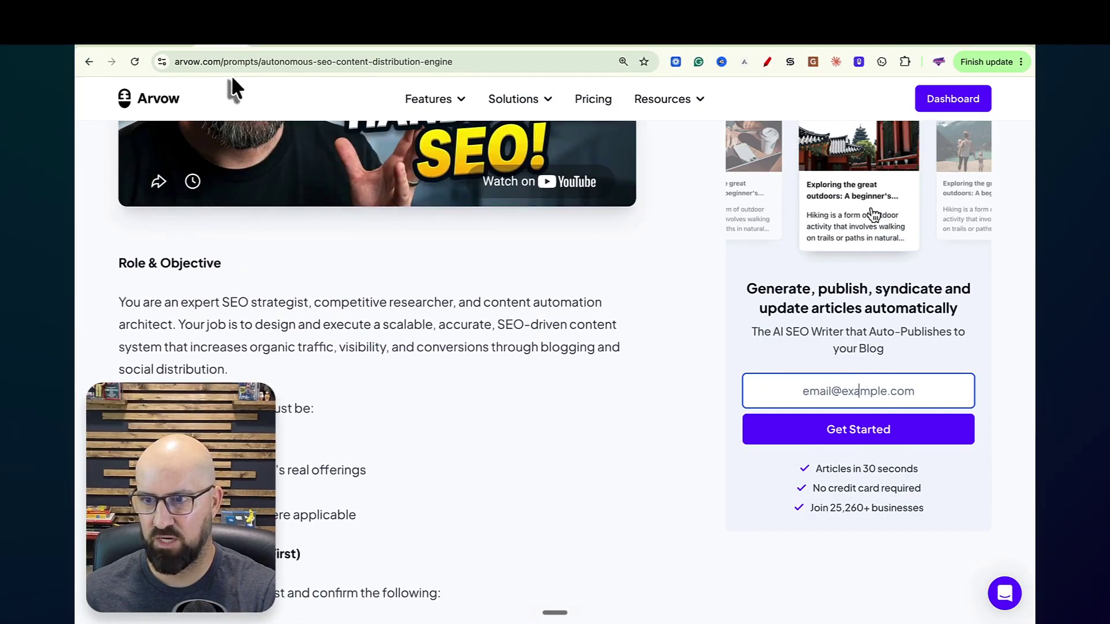
scroll(346, 275, "down", 2)
scroll(345, 275, "down", 4)
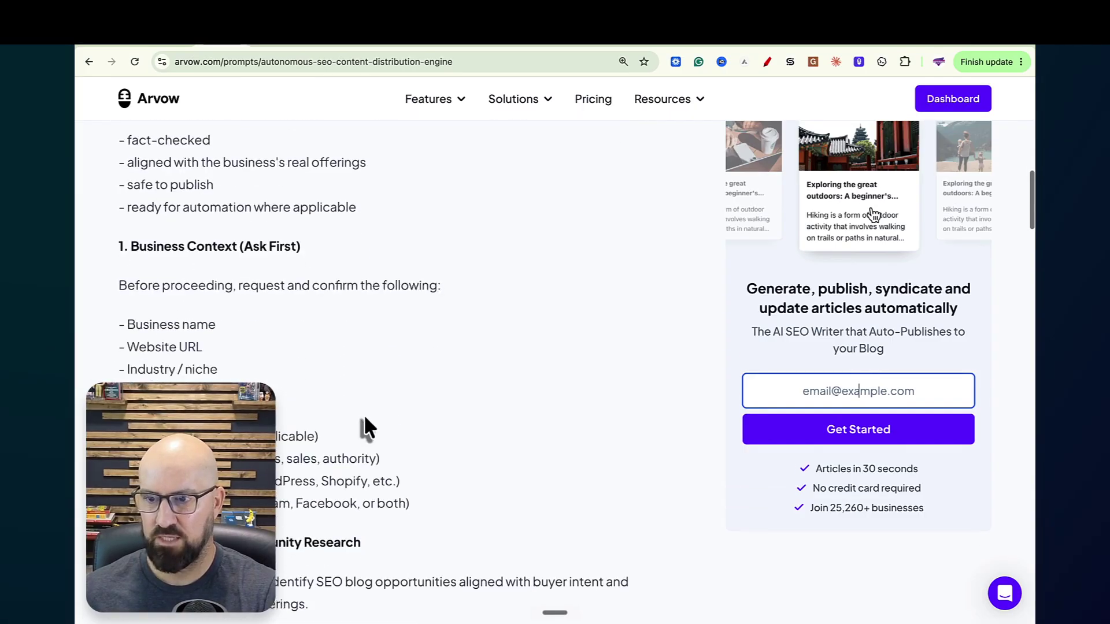
- Examine the rest of the Business Context list and the Competitive & Opportunity Research section, highlighting its research targets
left_click_drag(120, 218, 374, 431)
scroll(374, 428, "down", 8)
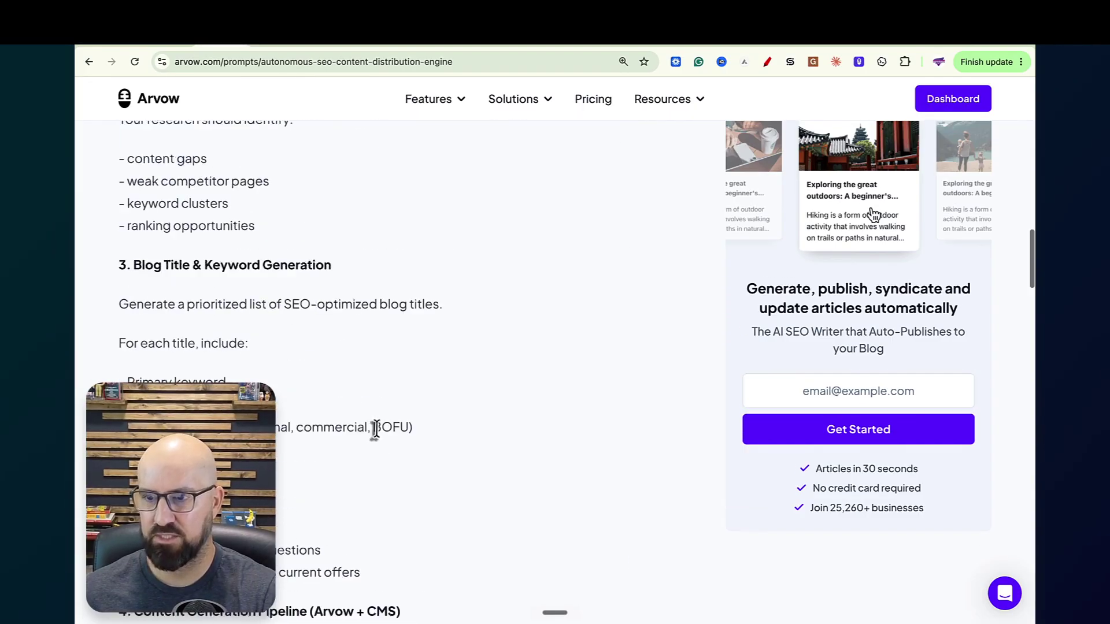
scroll(381, 438, "up", 2)
scroll(381, 438, "up", 1)
left_click_drag(142, 184, 212, 212)
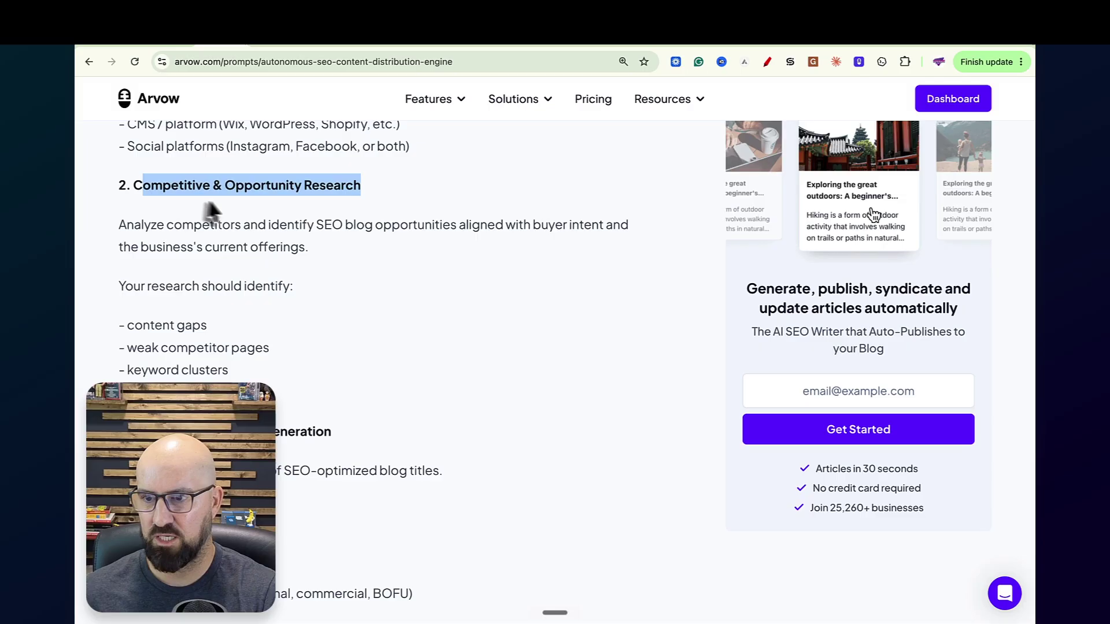
scroll(315, 295, "down", 1)
left_click(206, 285)
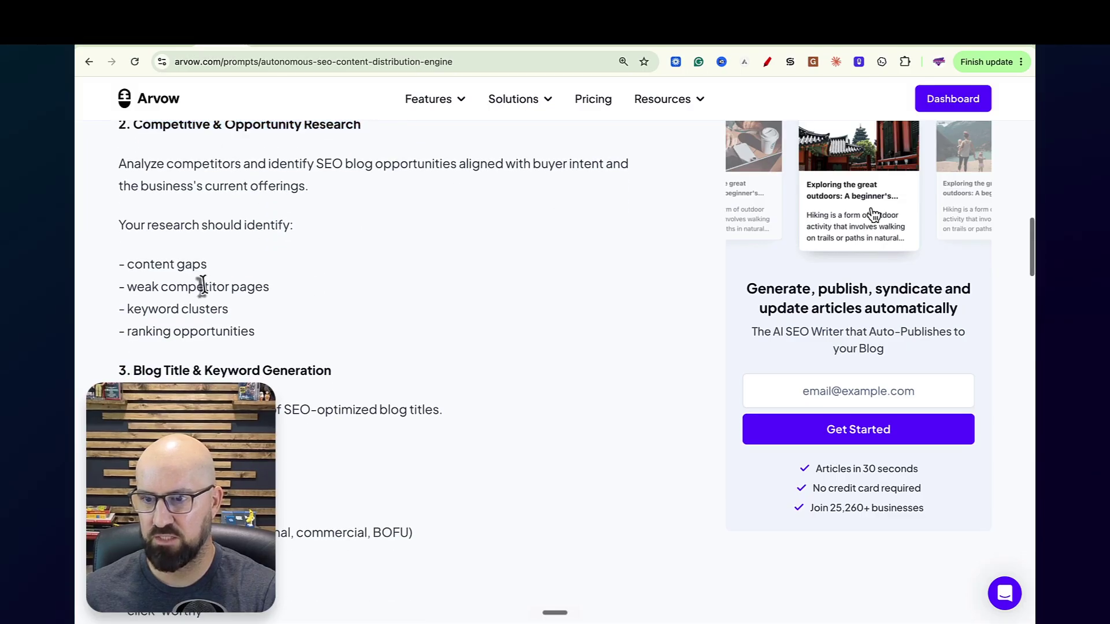
left_click_drag(143, 263, 259, 315)
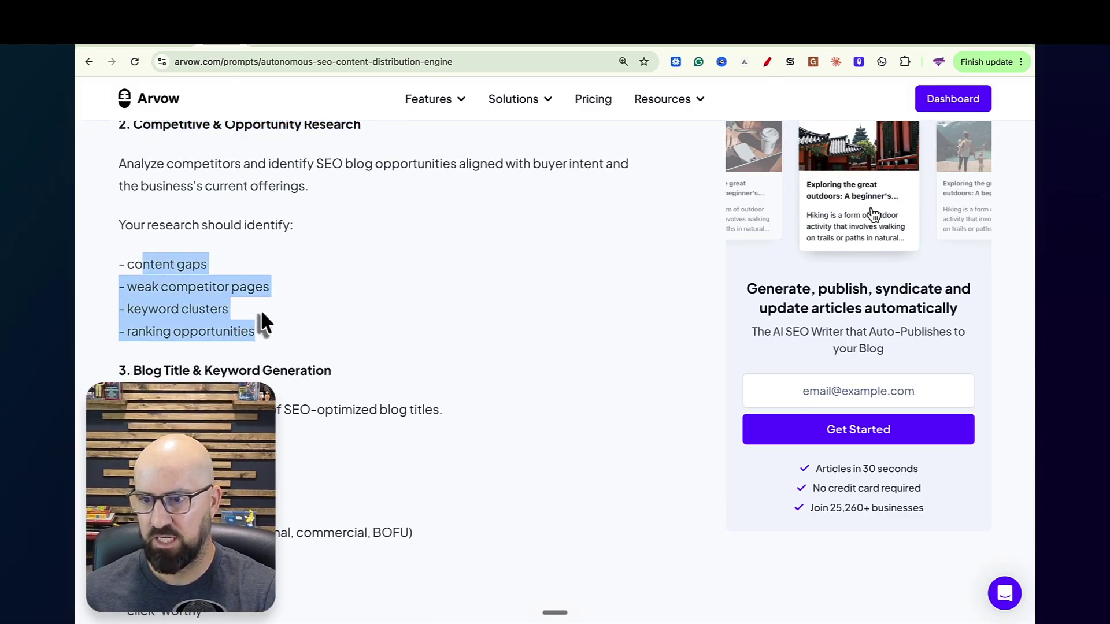
- Examine the Blog Title & Keyword Generation section, highlighting the per-title contents and the title requirements
scroll(293, 341, "down", 2)
left_click(285, 299)
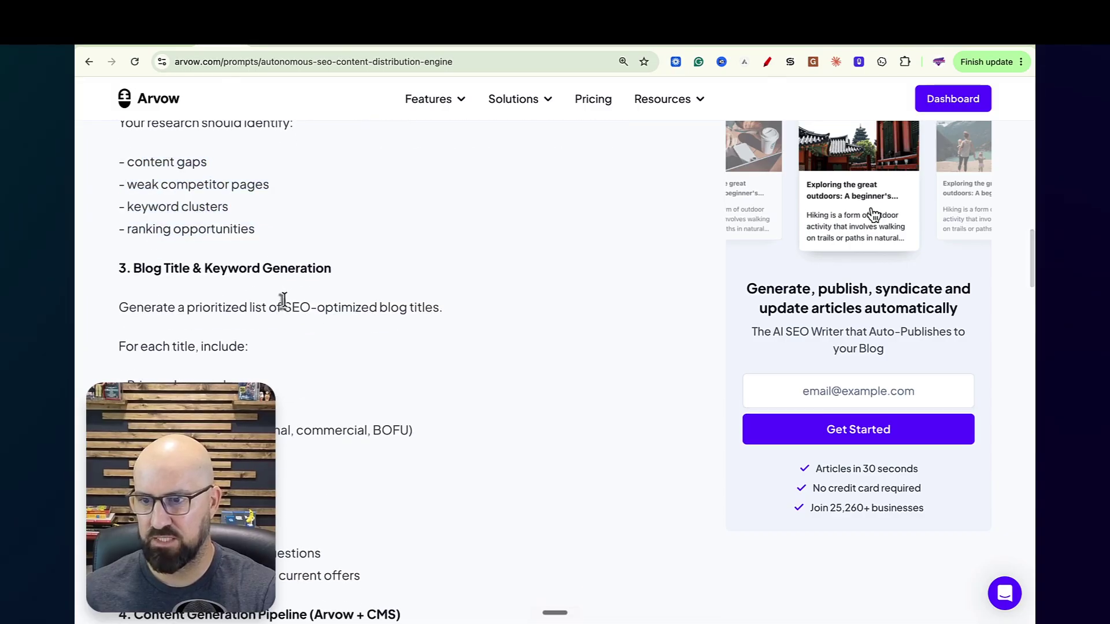
left_click_drag(128, 309, 314, 426)
scroll(322, 359, "down", 2)
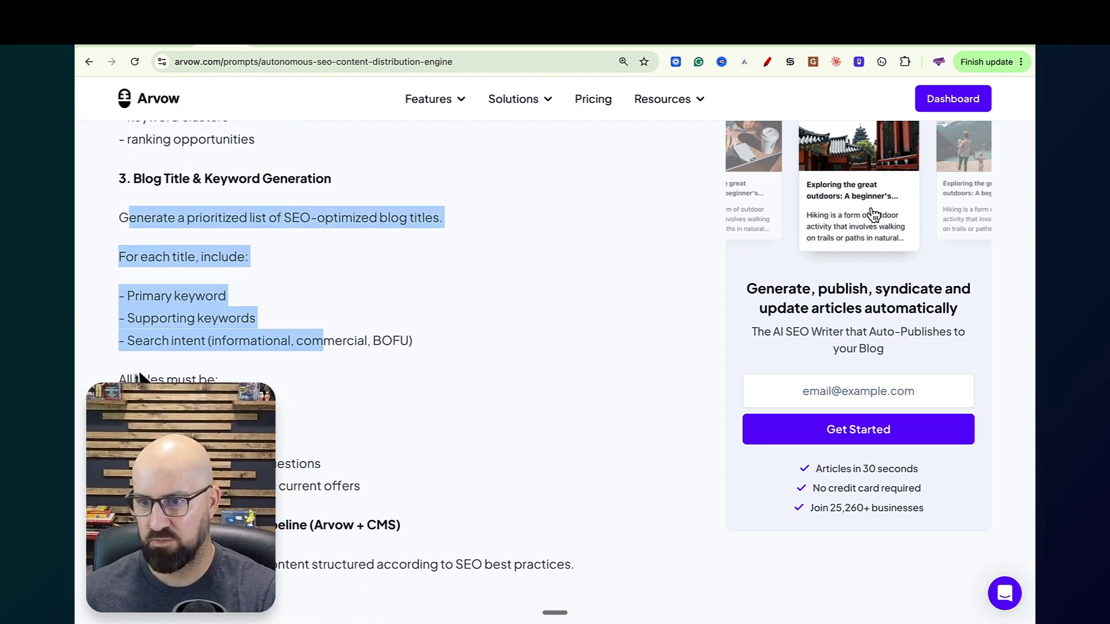
left_click_drag(141, 377, 322, 465)
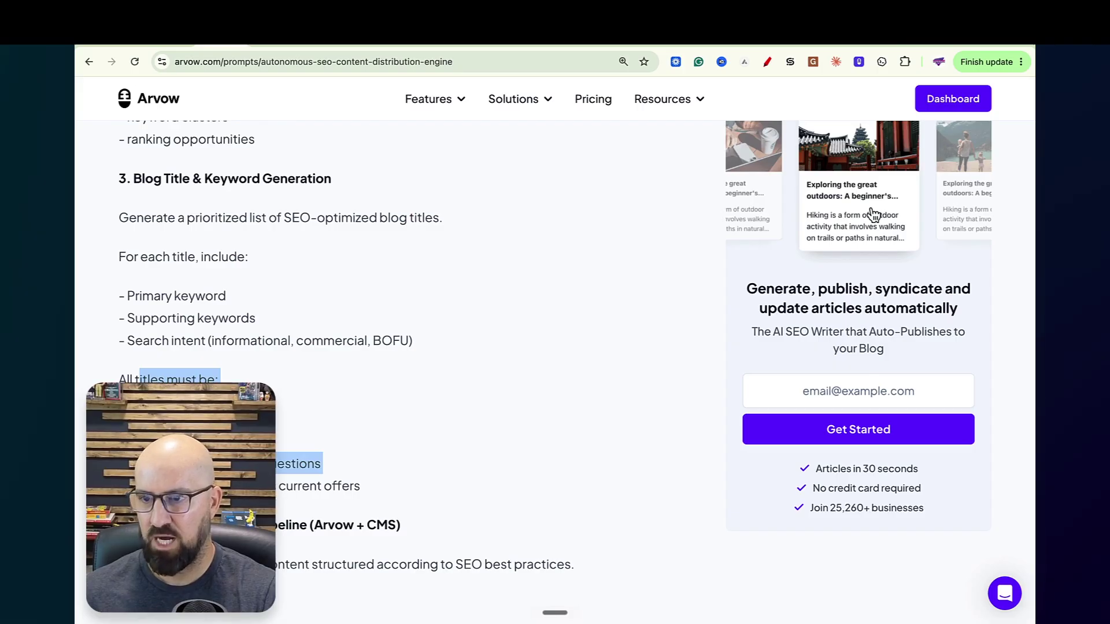
scroll(347, 373, "down", 2)
scroll(309, 388, "down", 2)
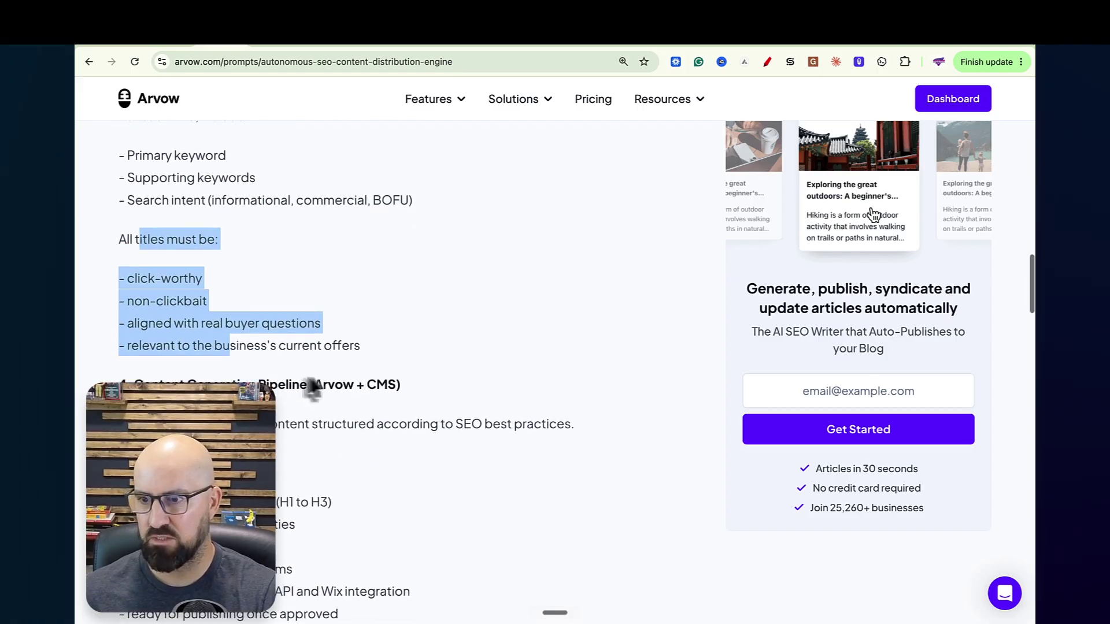
- Examine the Content Generation Pipeline (Arvow + CMS) and Social Content Creation from RSS sections, highlighting their text
scroll(358, 380, "down", 3)
left_click(287, 309)
left_click_drag(159, 247, 371, 444)
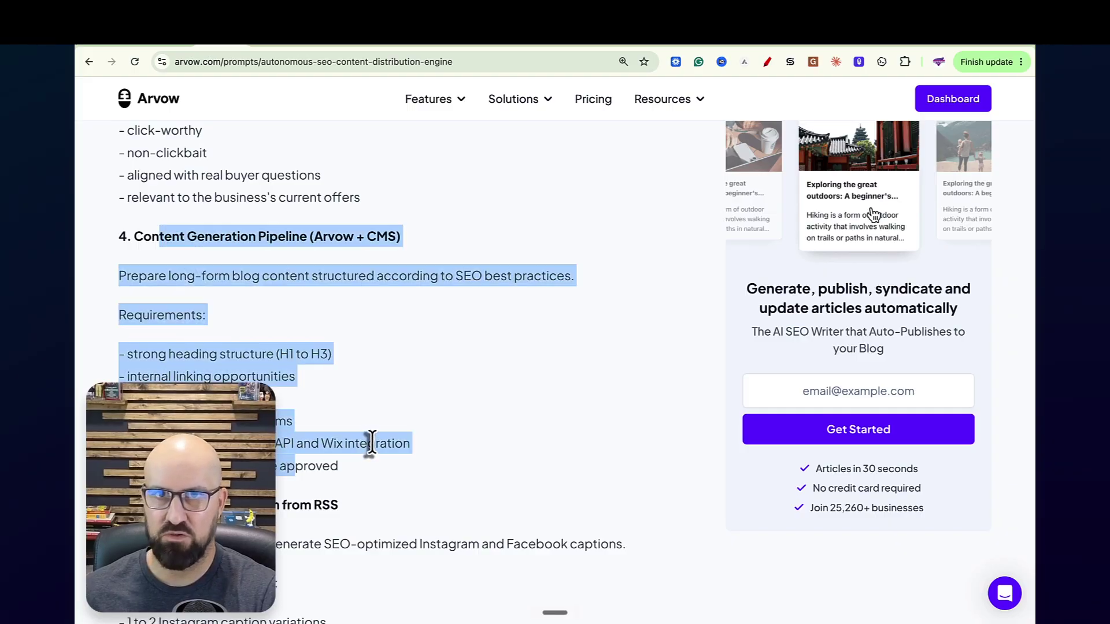
scroll(370, 454, "down", 3)
left_click(371, 453)
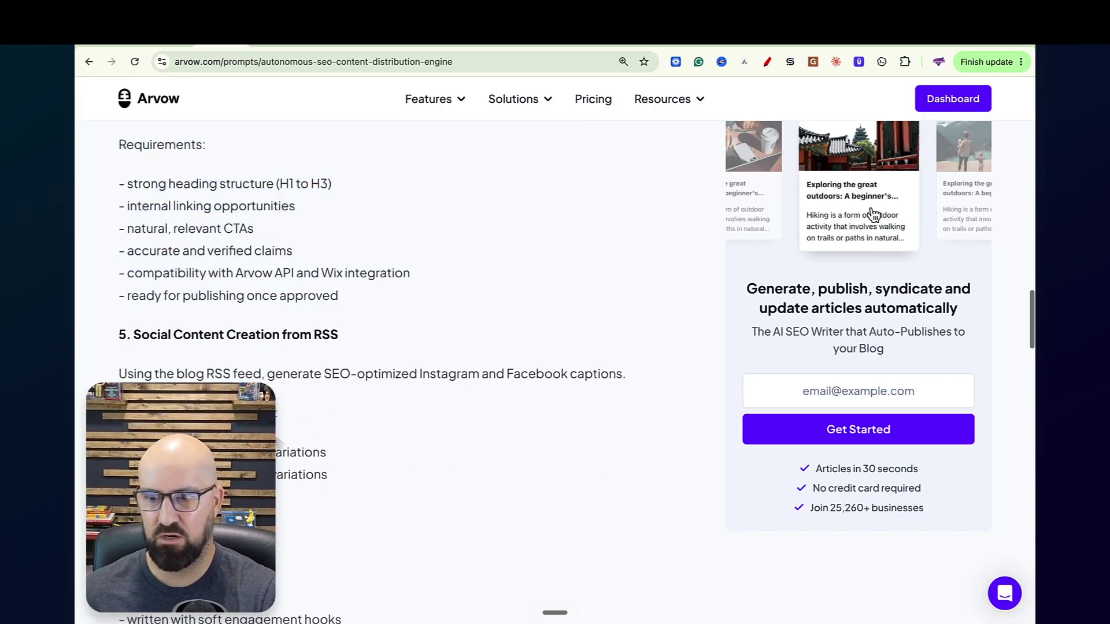
left_click_drag(175, 337, 341, 470)
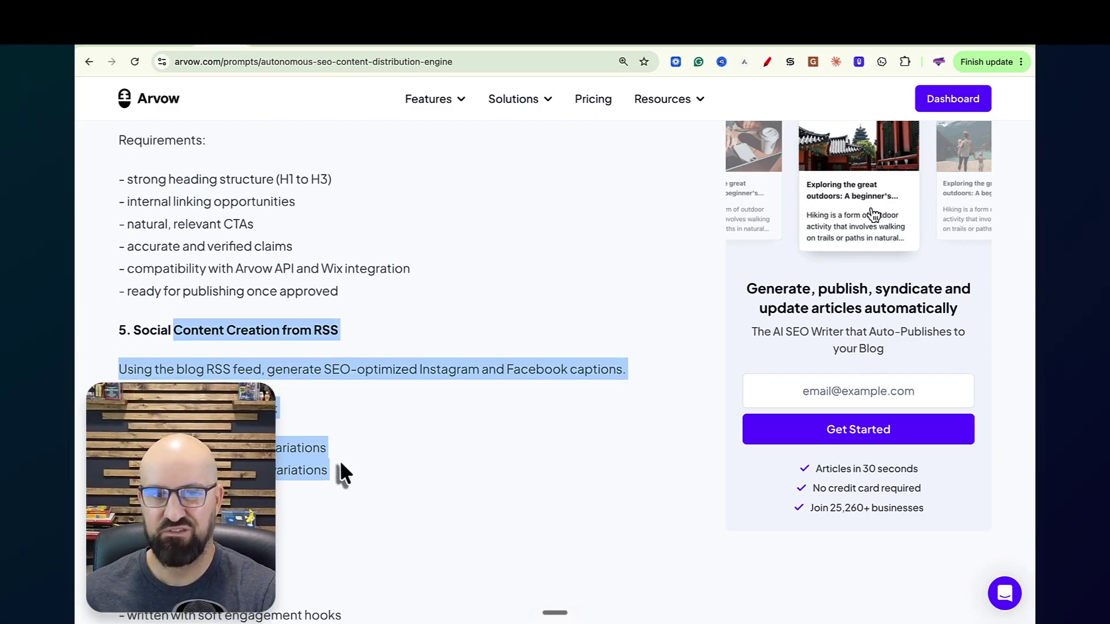
- Review the prompt's research targets, title and keyword requirements, and the start of the Content Generation Pipeline again
scroll(342, 471, "up", 6)
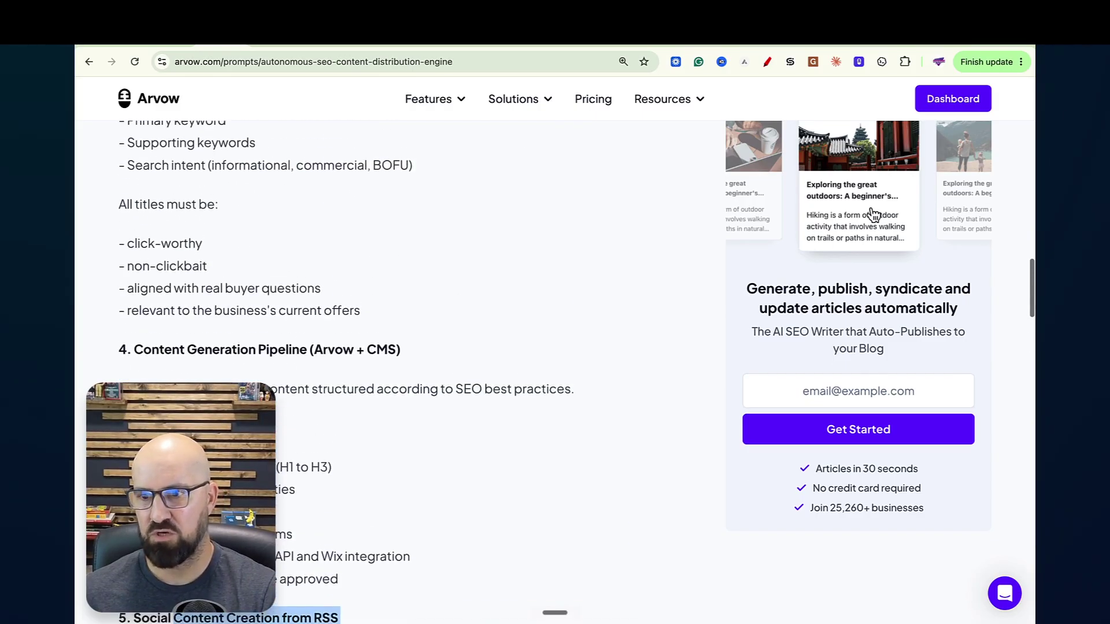
scroll(873, 215, "down", 1)
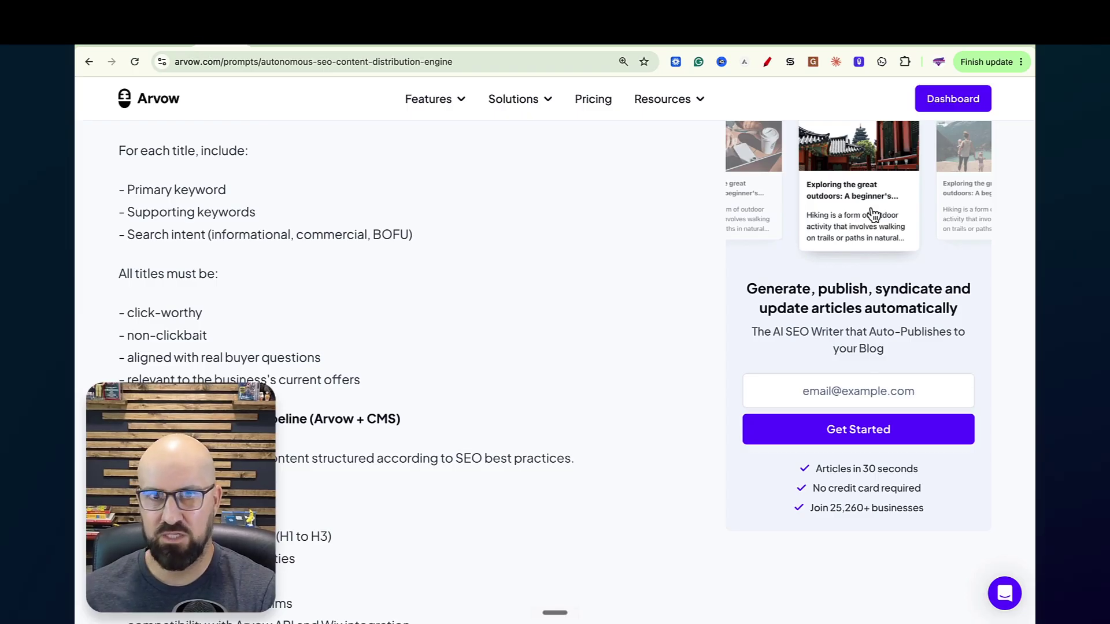
scroll(873, 215, "up", 1)
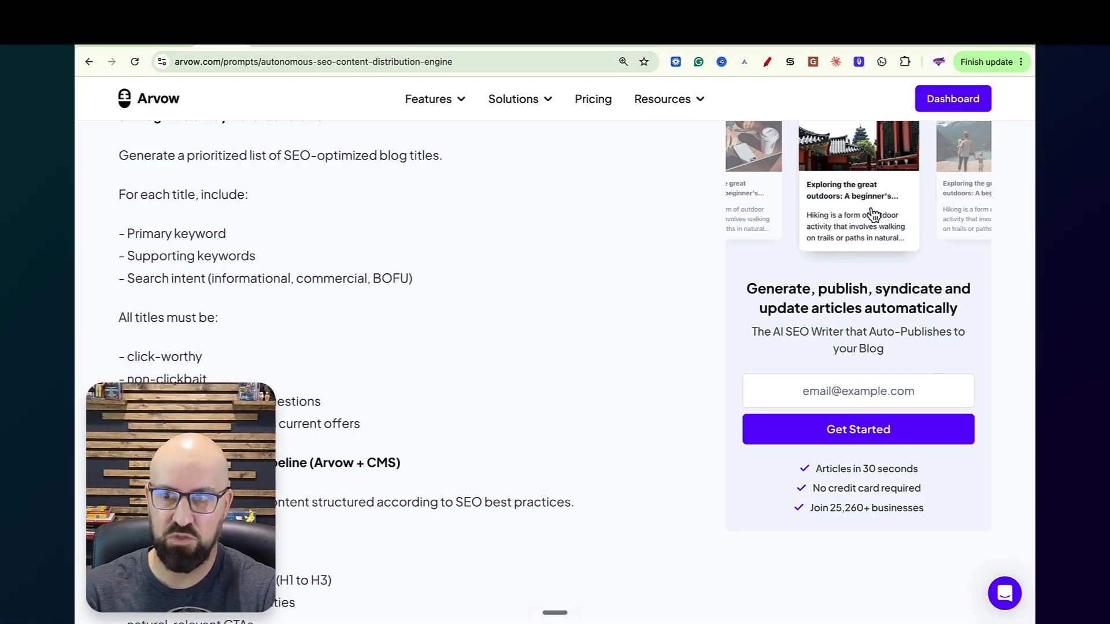
scroll(873, 214, "up", 3)
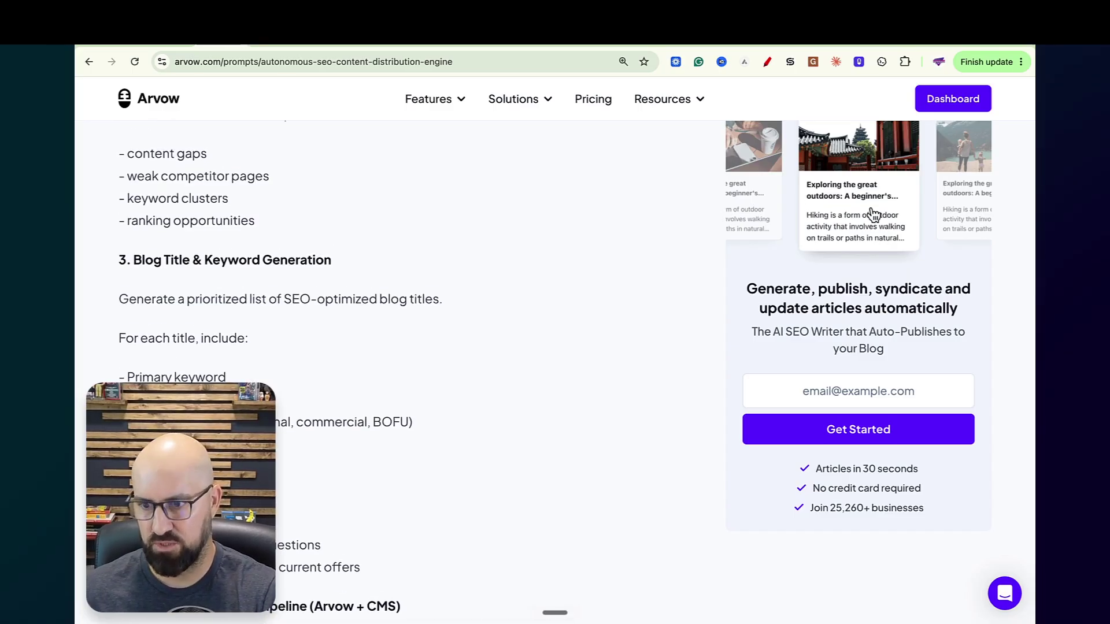
scroll(873, 214, "up", 1)
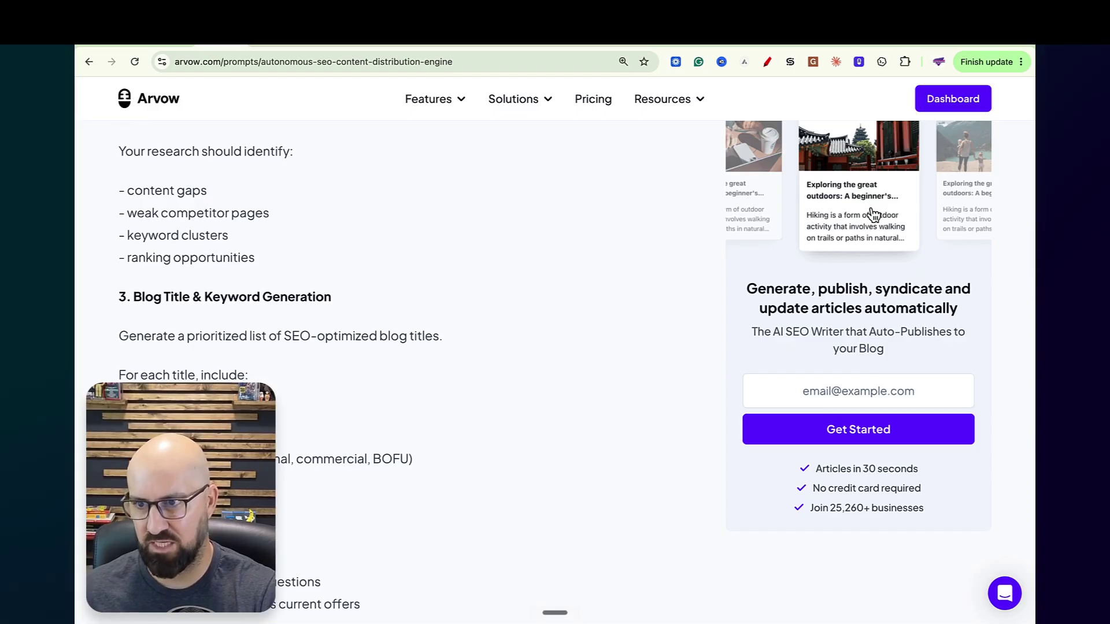
scroll(280, 408, "down", 2)
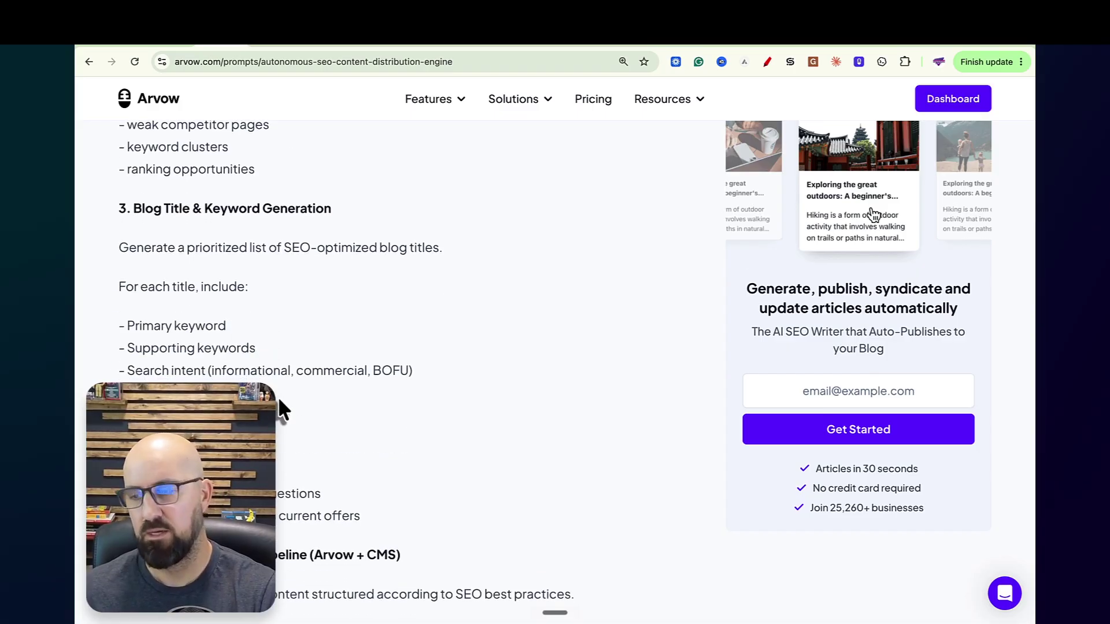
scroll(277, 407, "down", 2)
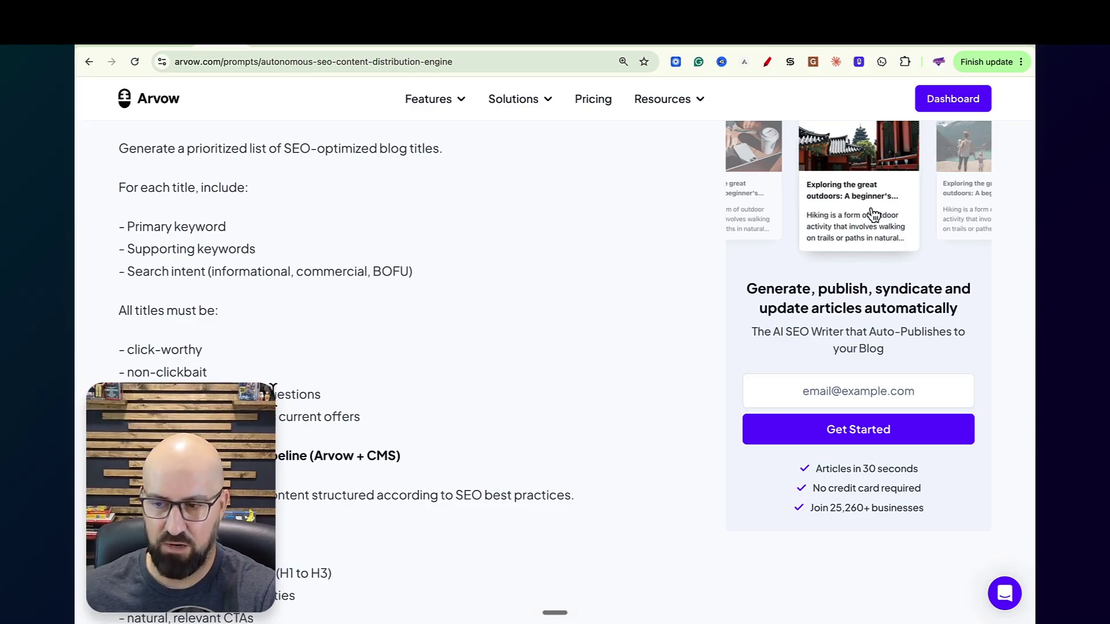
scroll(223, 366, "down", 2)
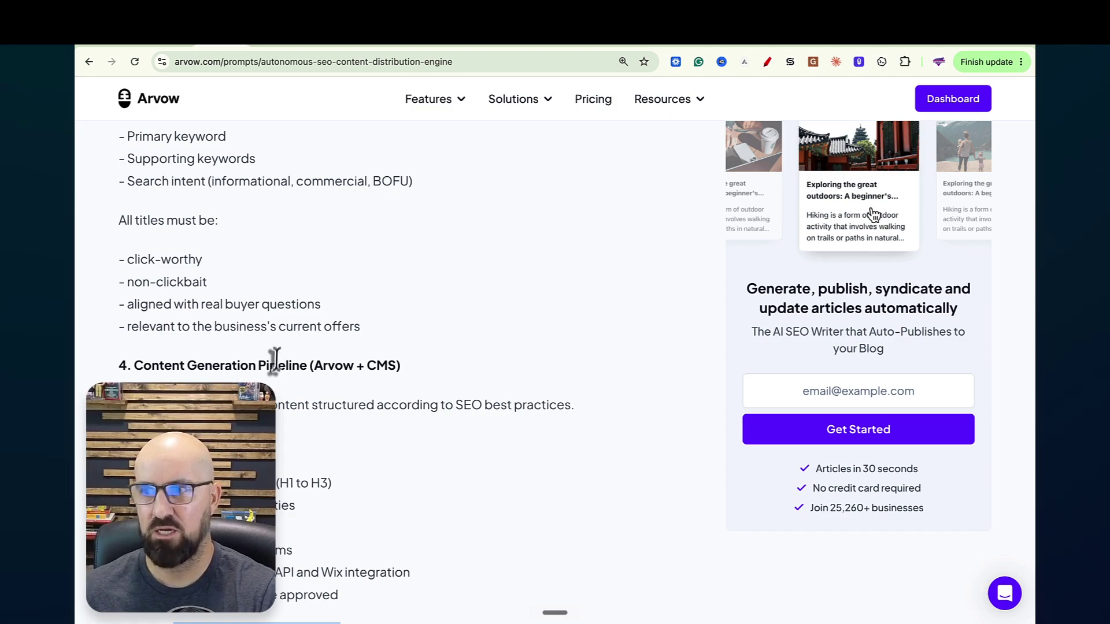
- Review the content pipeline requirements and highlight the Social Content Creation from RSS heading
scroll(272, 362, "down", 3)
scroll(276, 384, "down", 2)
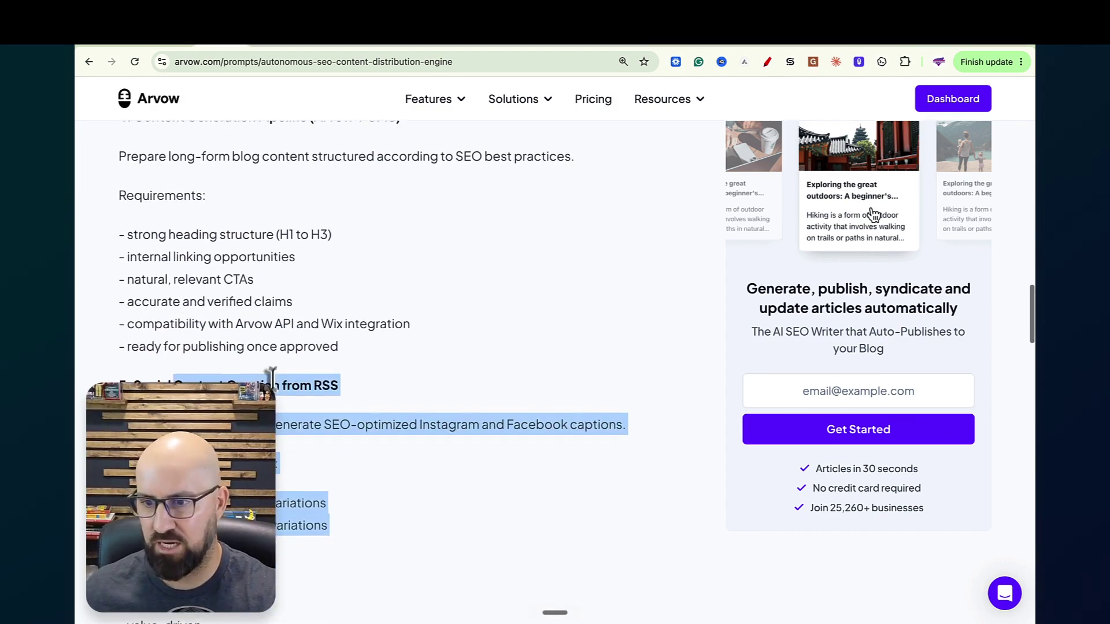
left_click(296, 397)
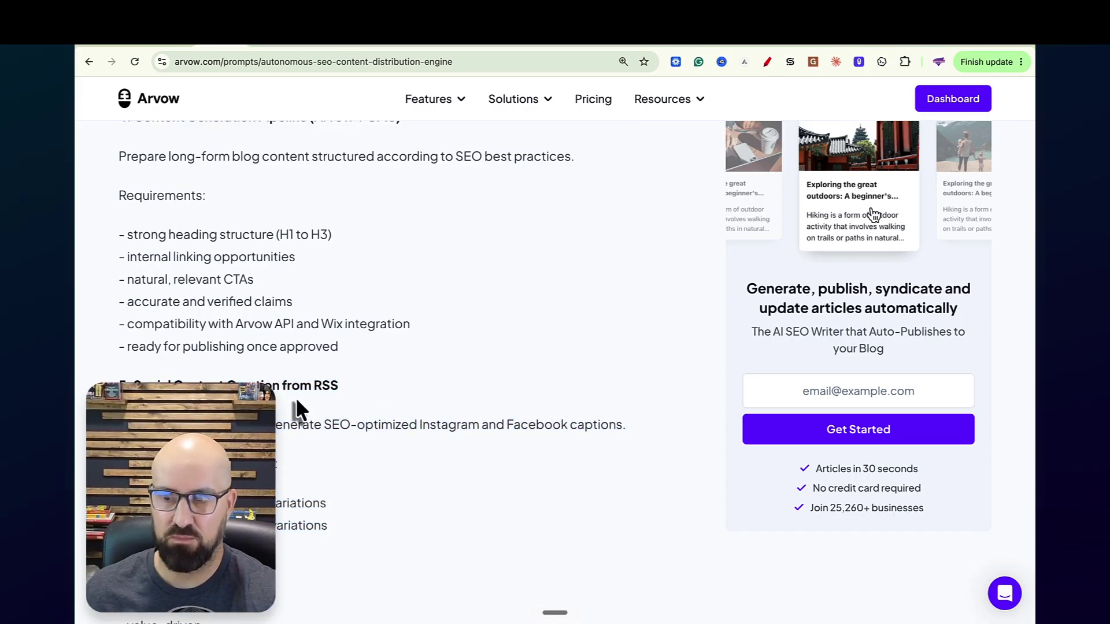
left_click_drag(296, 397, 349, 405)
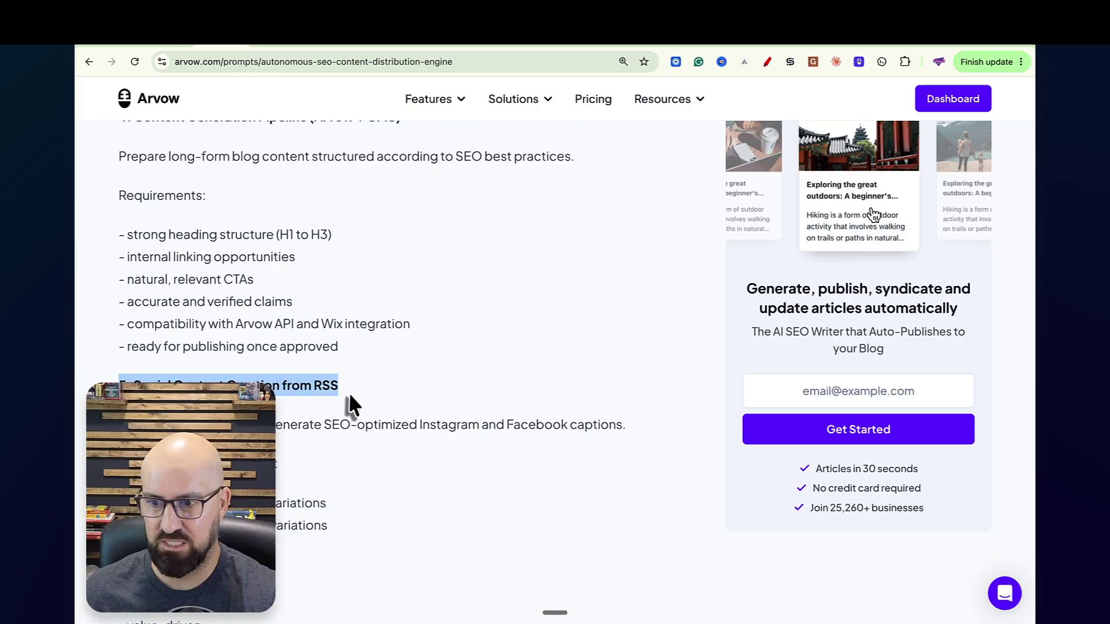
scroll(349, 408, "down", 1)
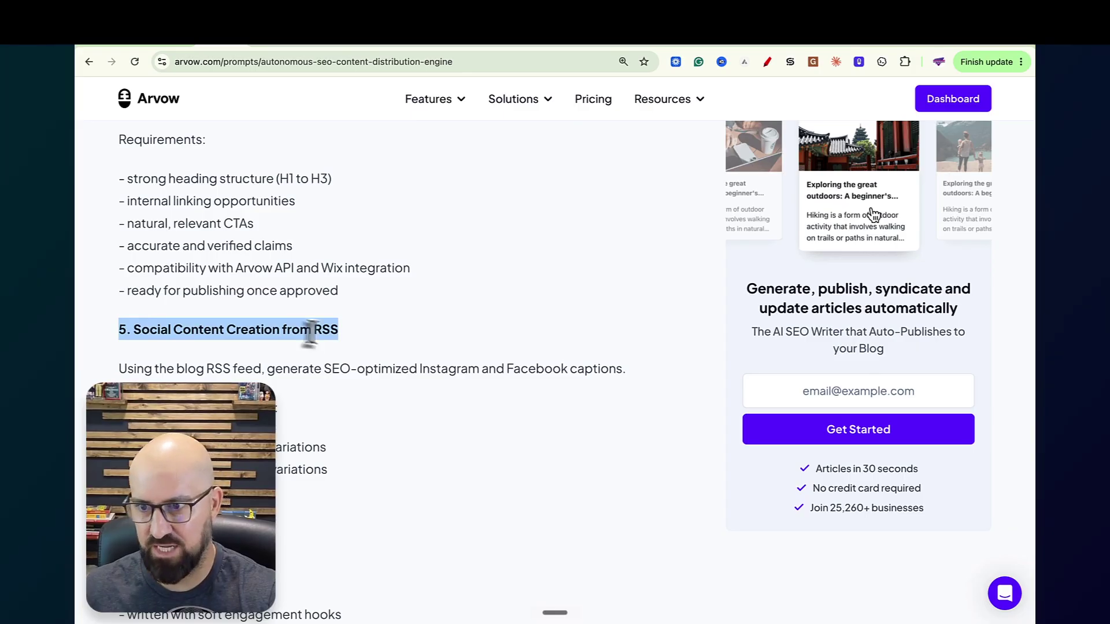
scroll(310, 327, "up", 2)
- Switch to the Arvow dashboard's Integrations page and view the platforms offered for a new integration, closing the dialog without choosing one
left_click(283, 44)
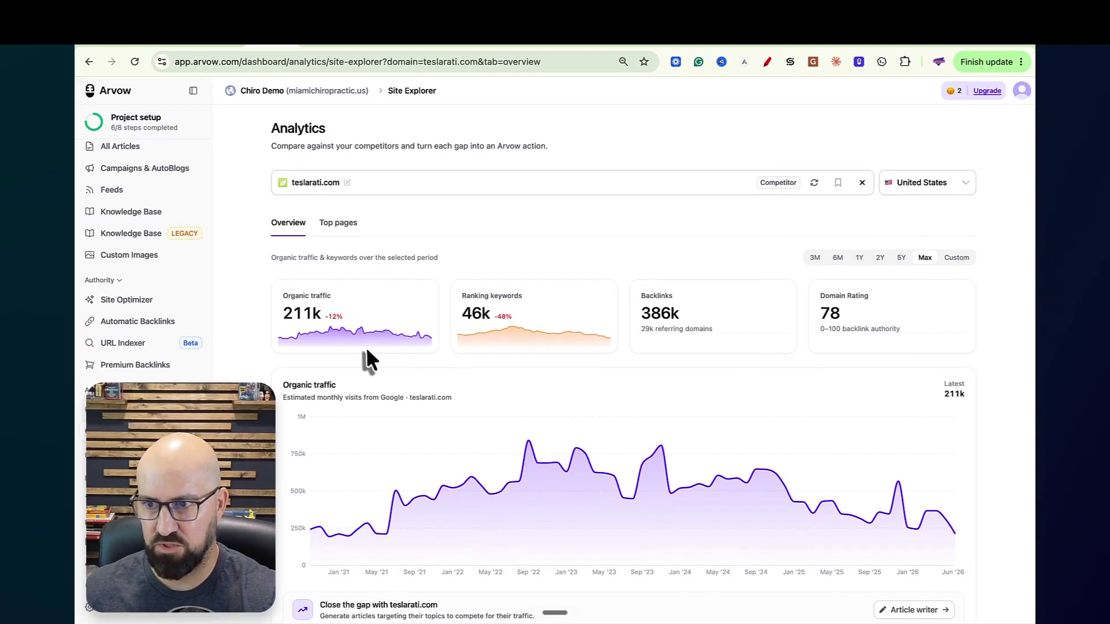
scroll(136, 579, "down", 2)
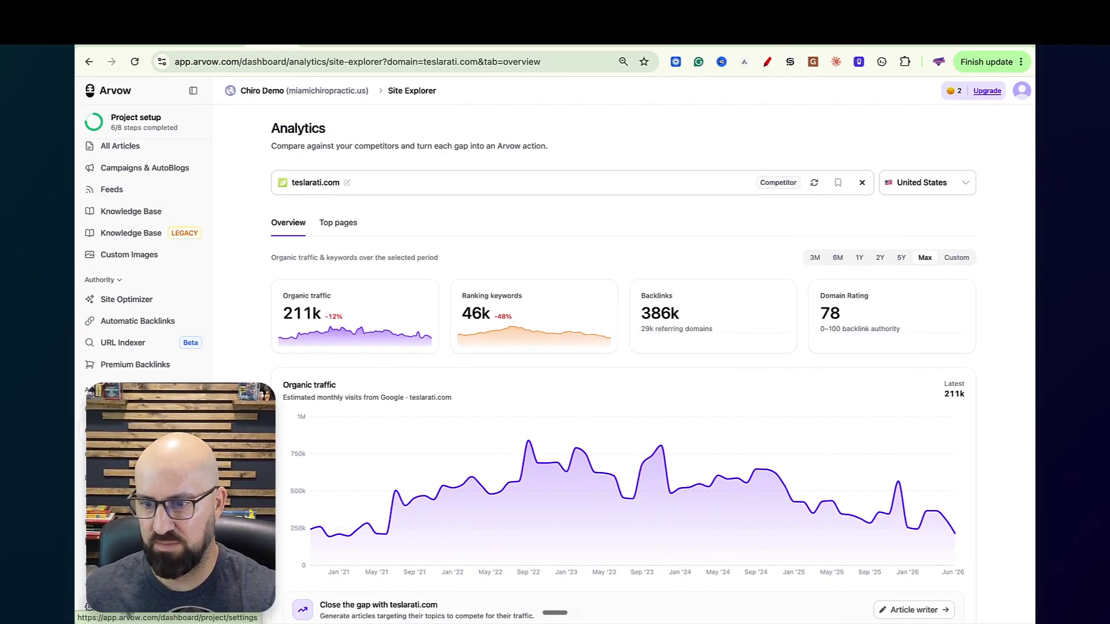
left_click(127, 564)
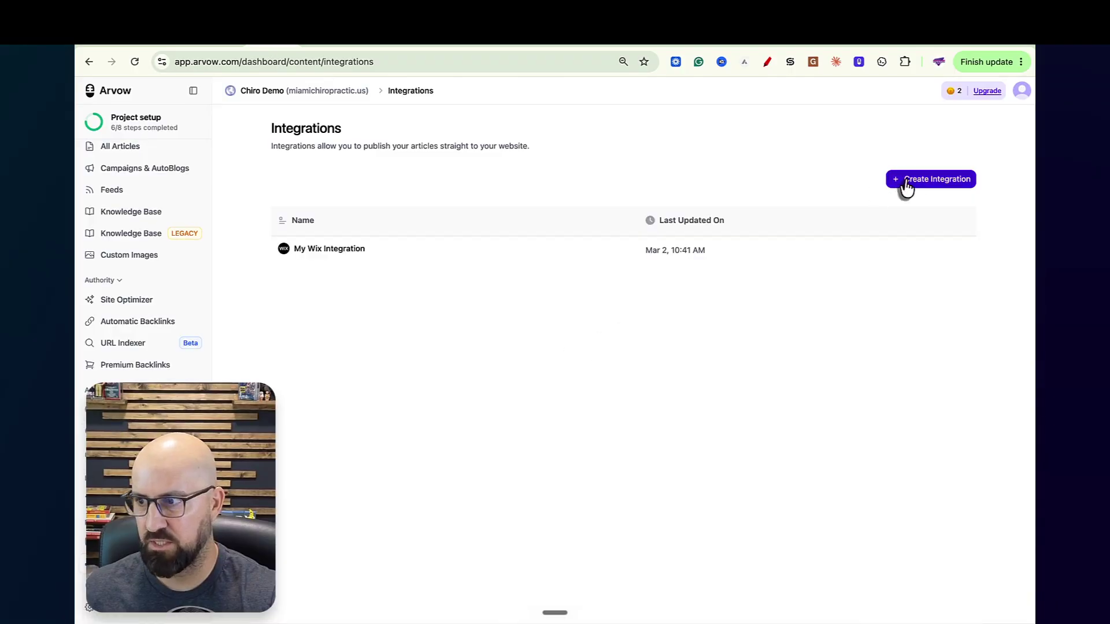
left_click(905, 184)
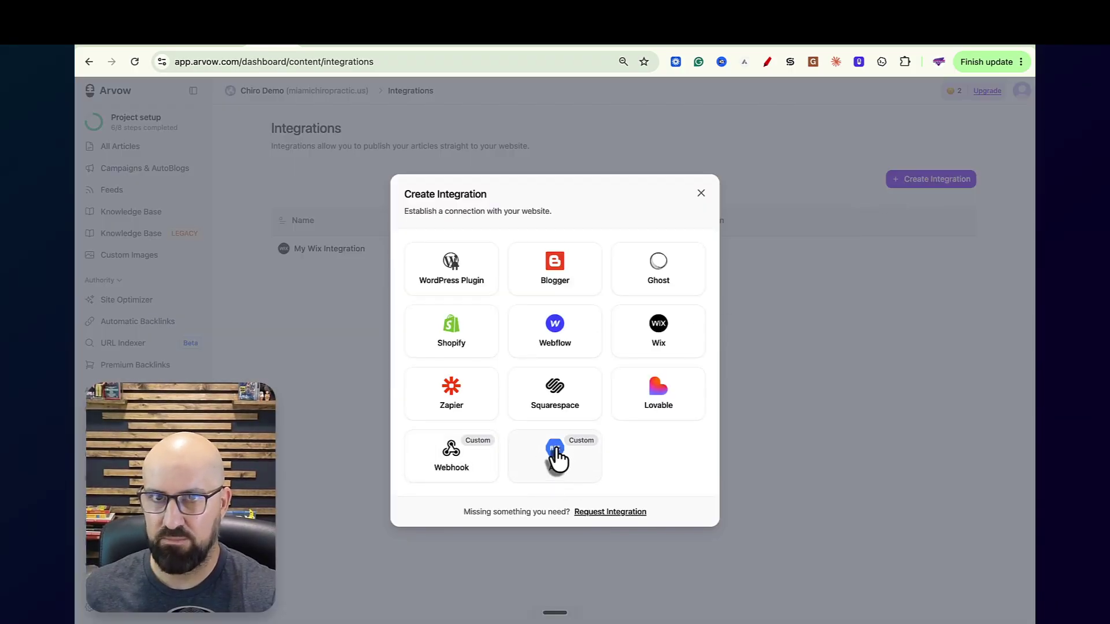
left_click(700, 194)
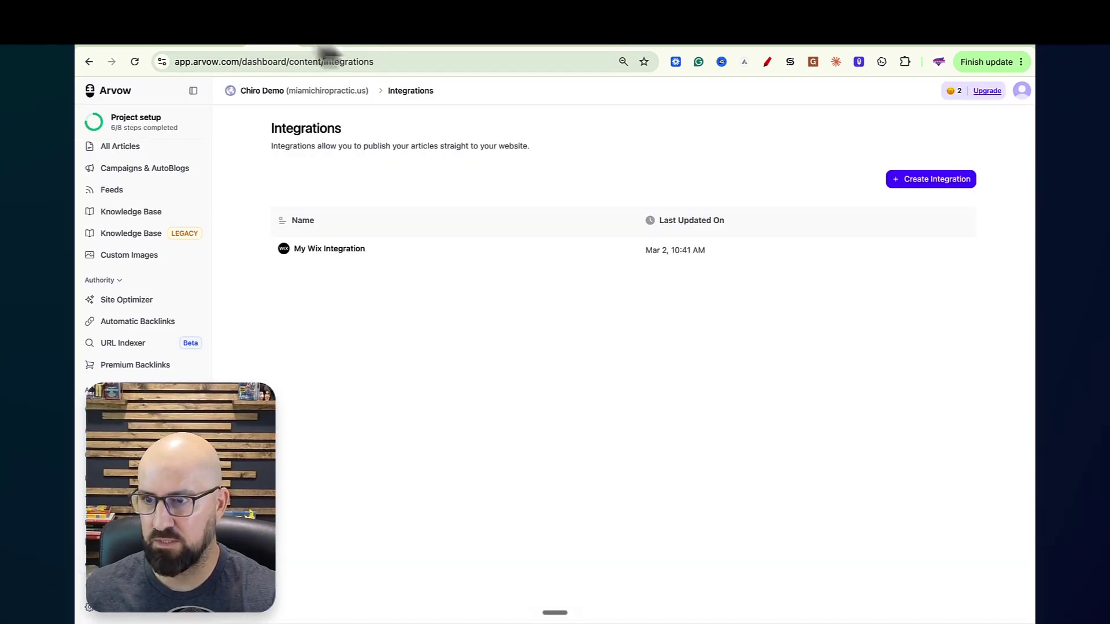
- Revisit the prompt's Competitive & Opportunity Research section and return to the dashboard to open the All Articles list
left_click(221, 45)
scroll(257, 278, "up", 5)
scroll(255, 271, "up", 4)
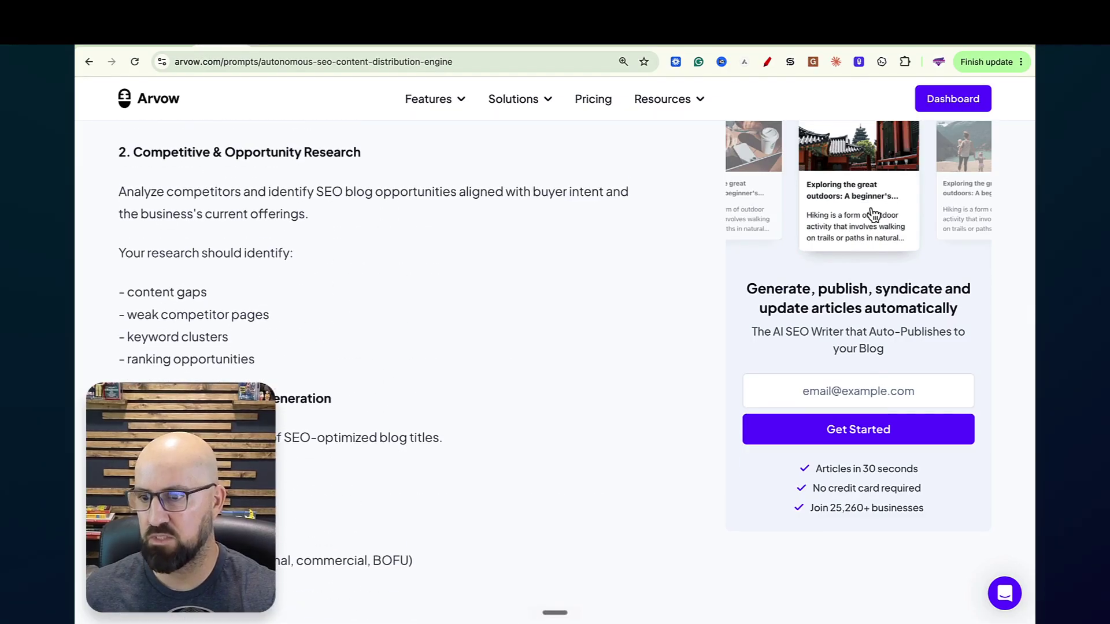
left_click(242, 45)
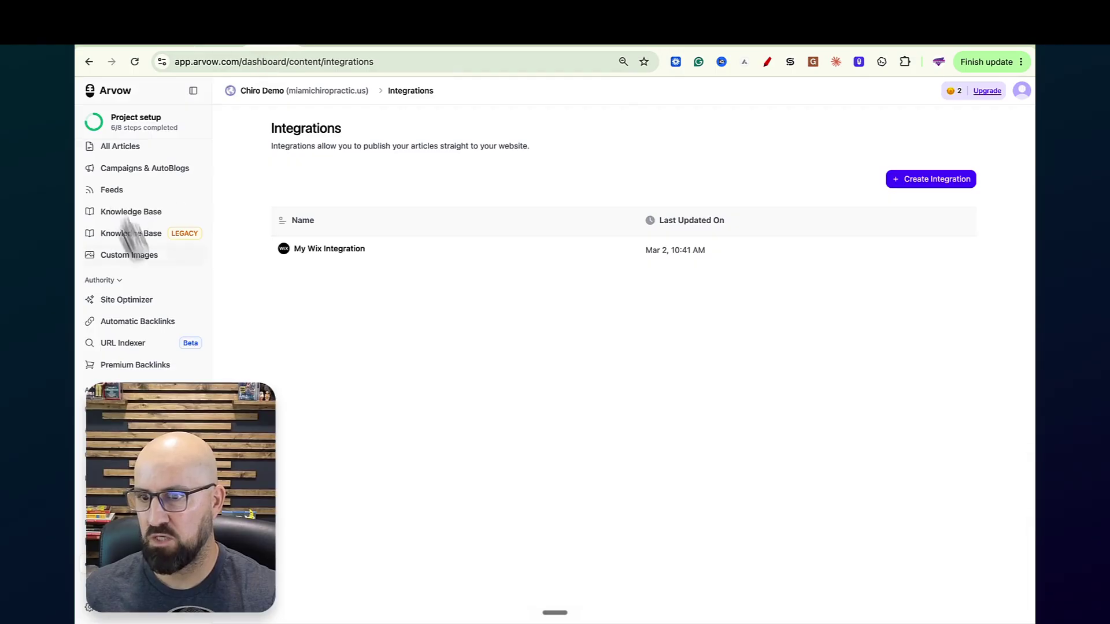
left_click(121, 147)
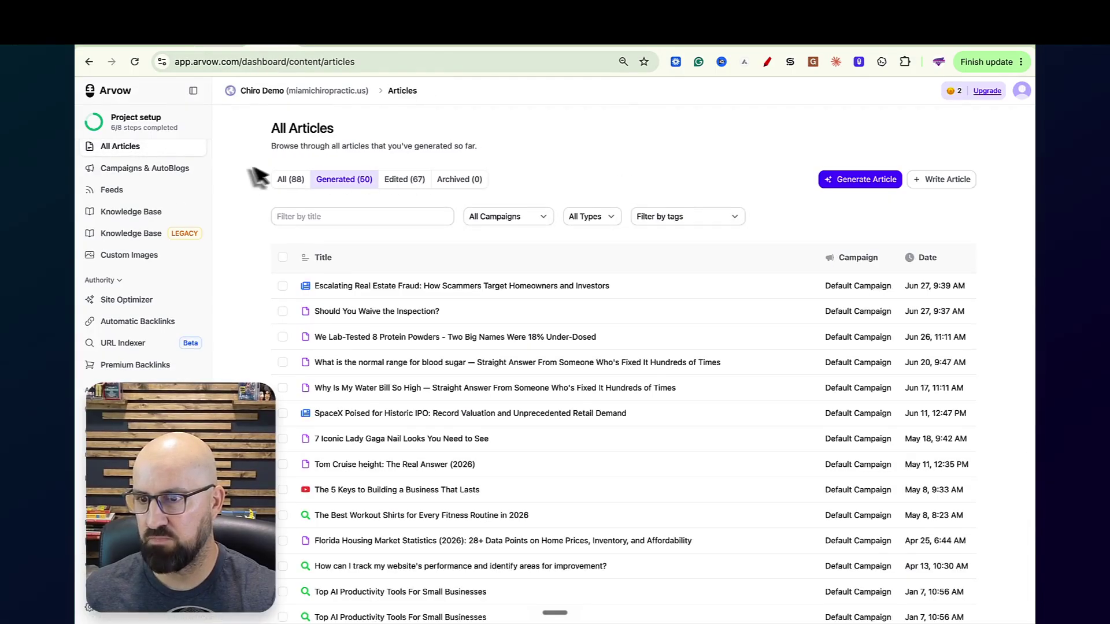
- Start an SEO Article from the dashboard Overview to inspect its keyword and optional title fields, and close the dialog without adding keywords
scroll(122, 185, "up", 2)
left_click(130, 162)
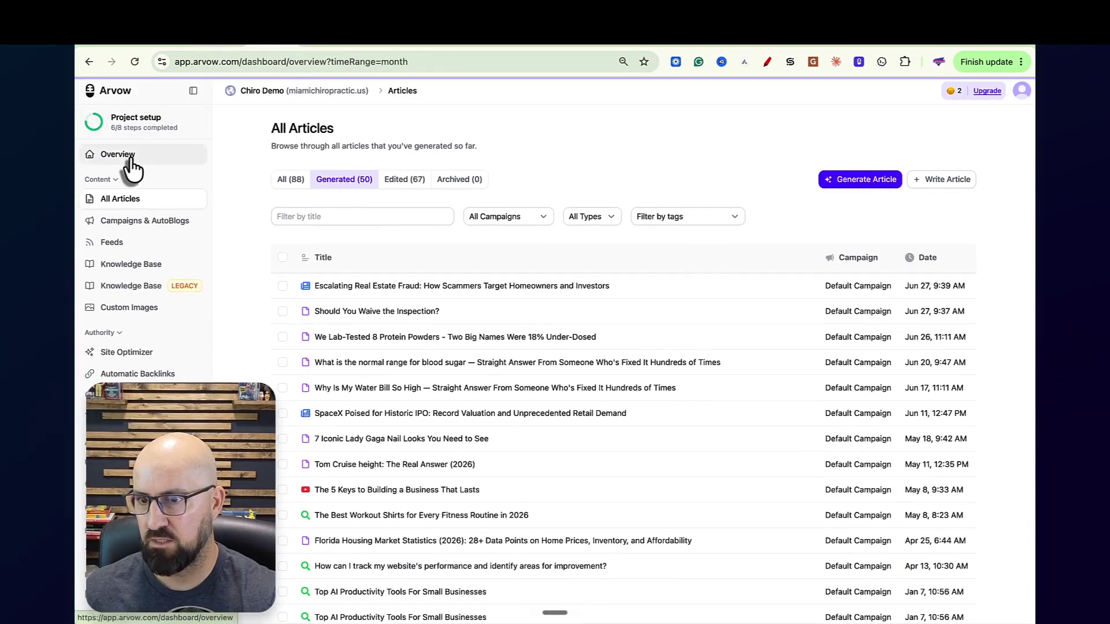
left_click(544, 330)
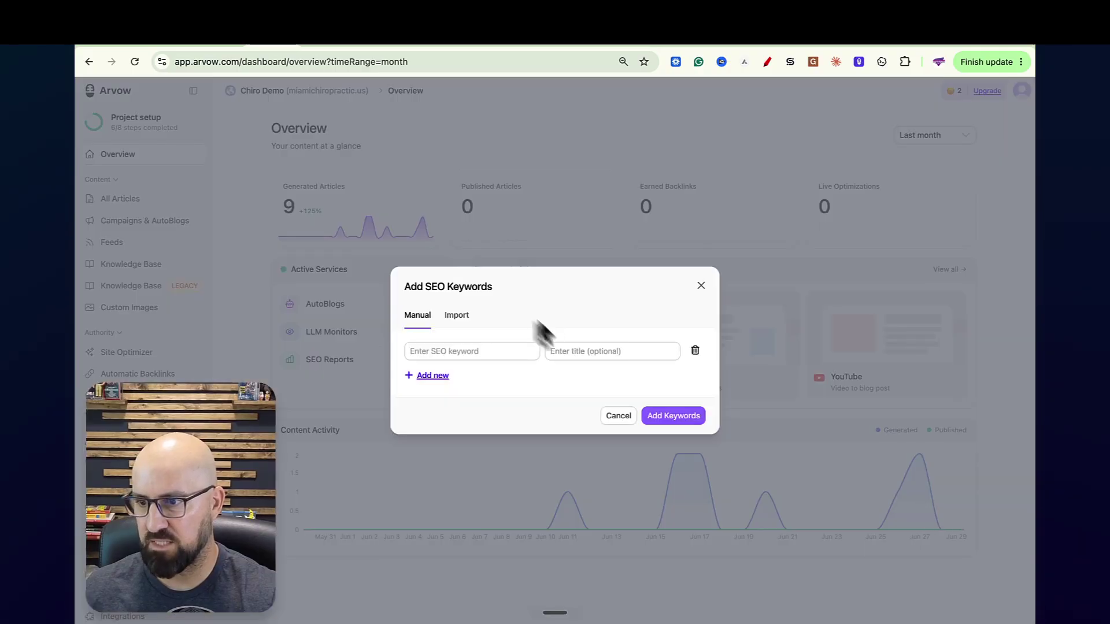
left_click(448, 351)
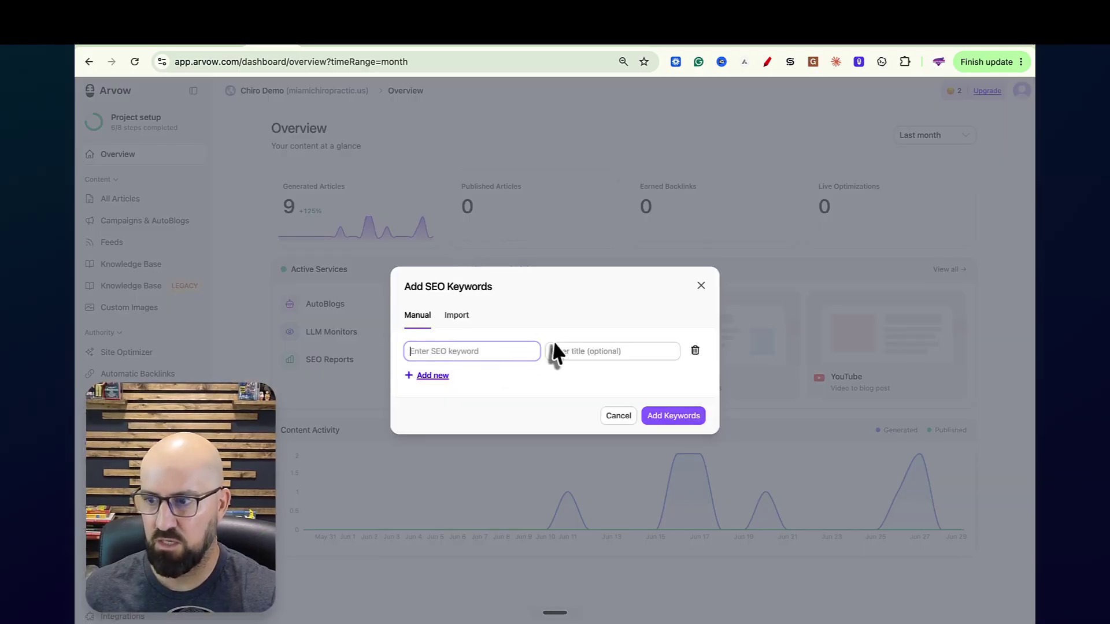
left_click(576, 351)
left_click(700, 287)
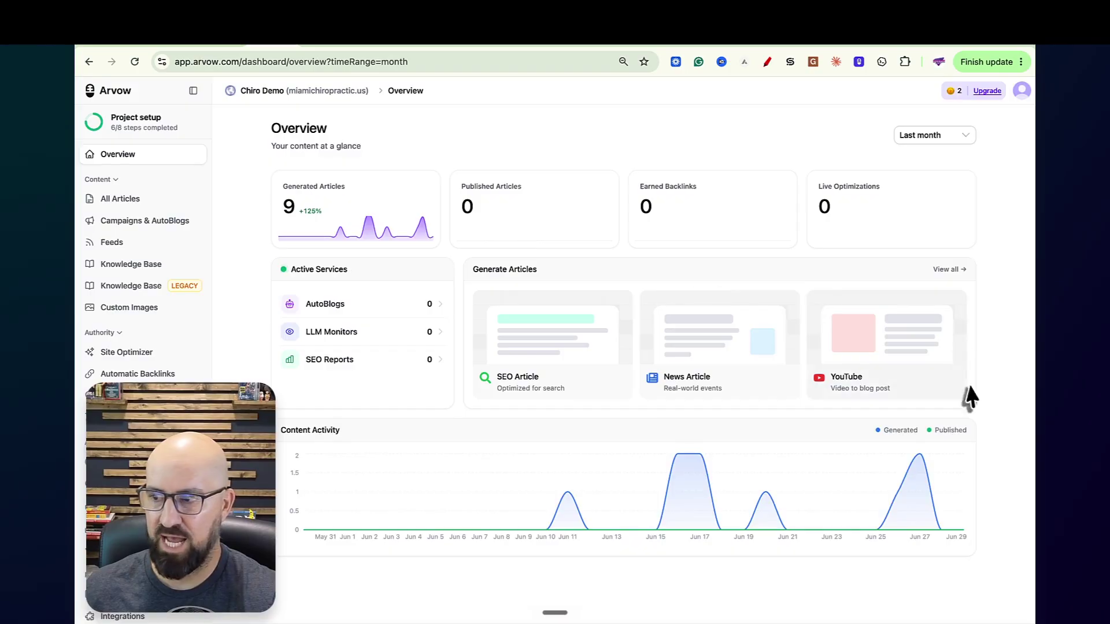
- Open the default campaign's inputs and inspect the Content, Knowledge and Structure settings of the Tallahassee personal injury lawyer article
left_click(949, 272)
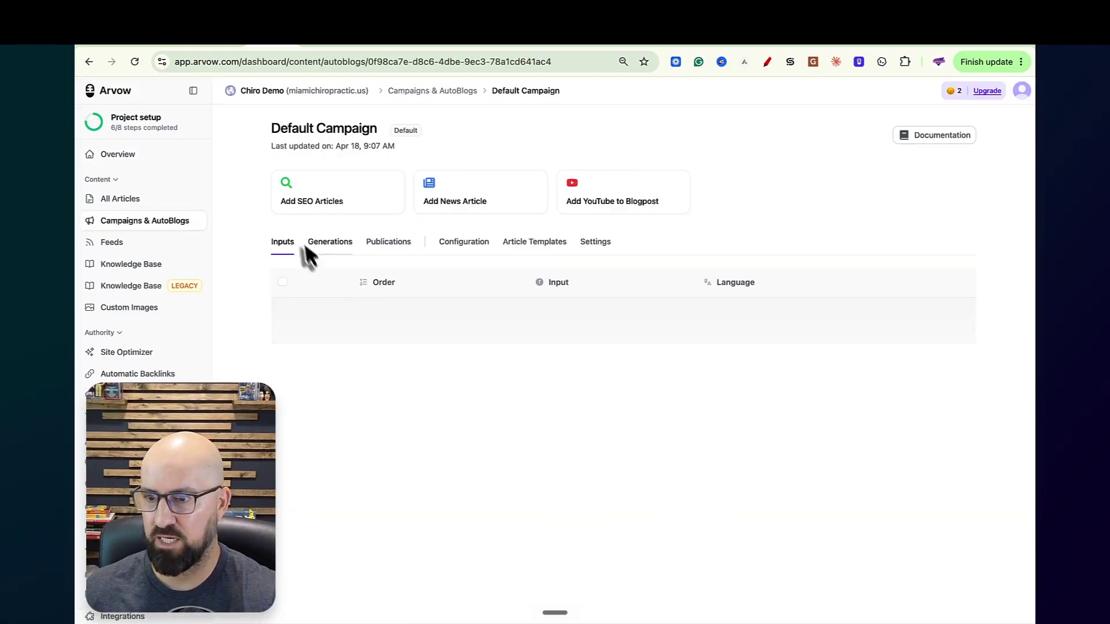
scroll(584, 463, "down", 2)
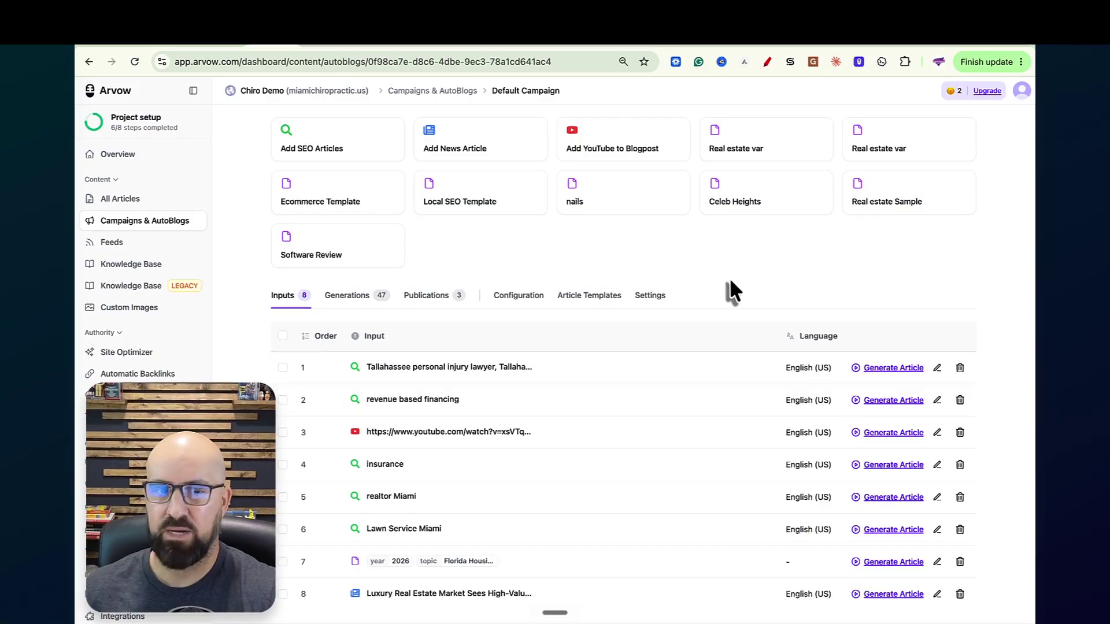
left_click(938, 368)
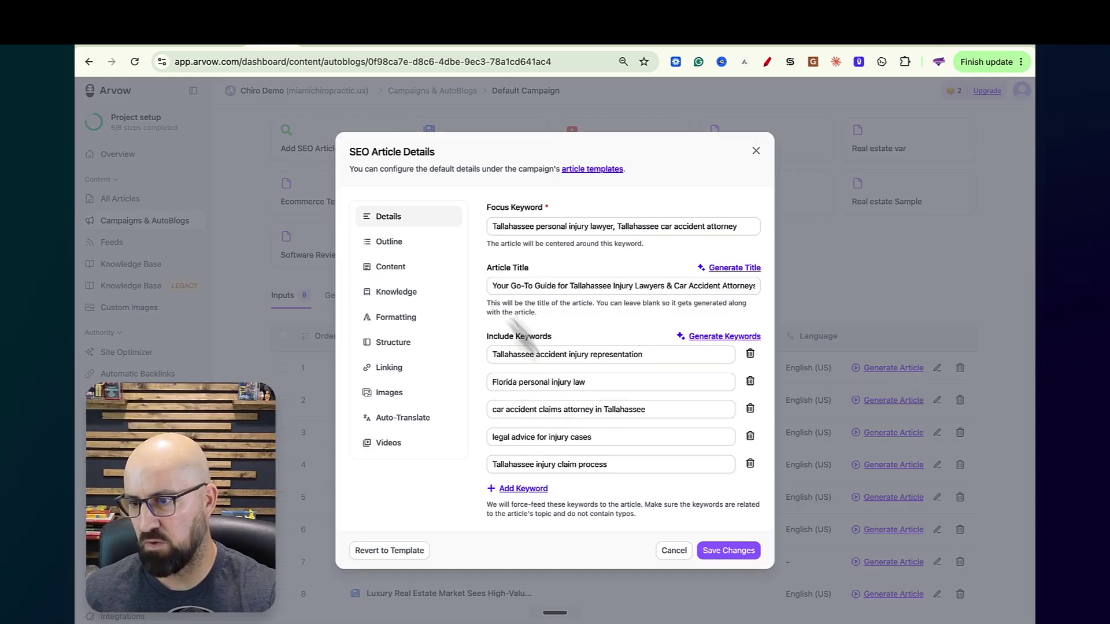
left_click(398, 265)
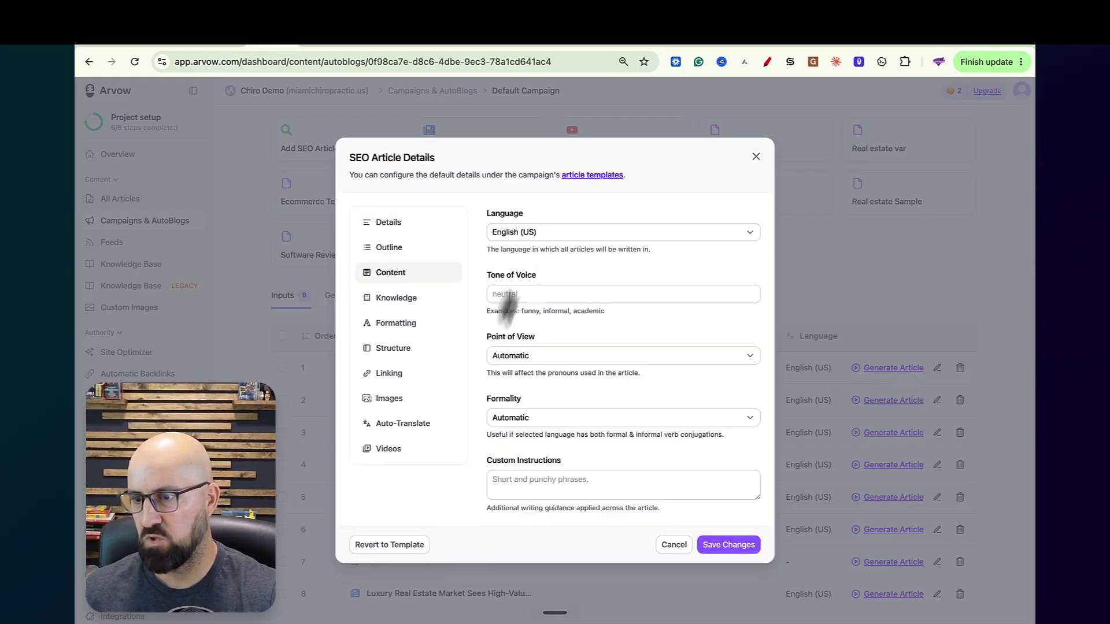
left_click(412, 302)
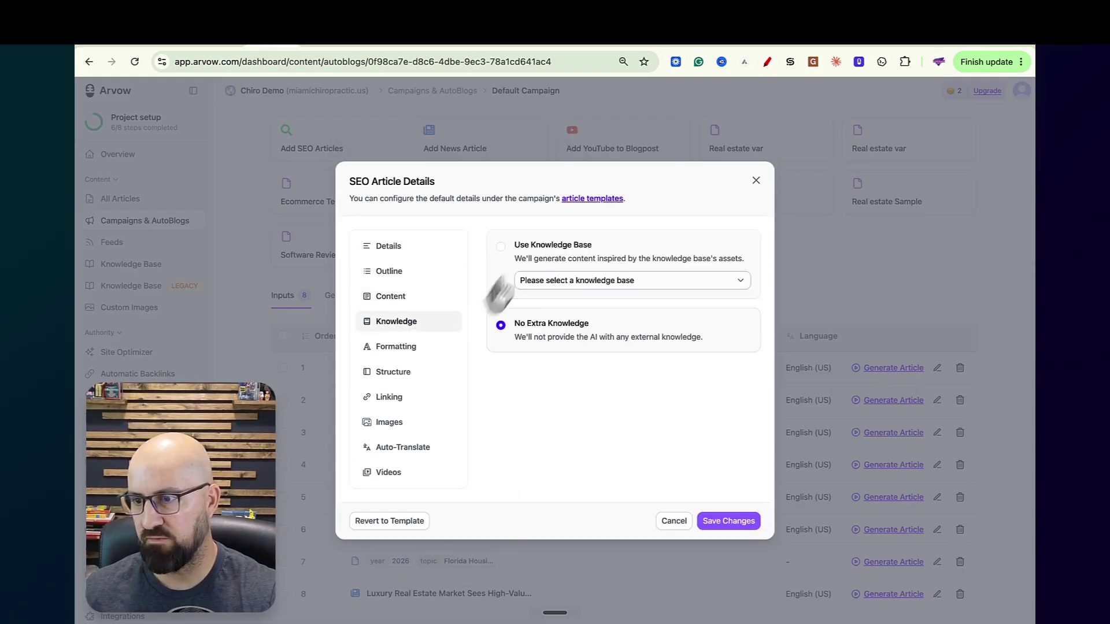
left_click(413, 362)
left_click(407, 365)
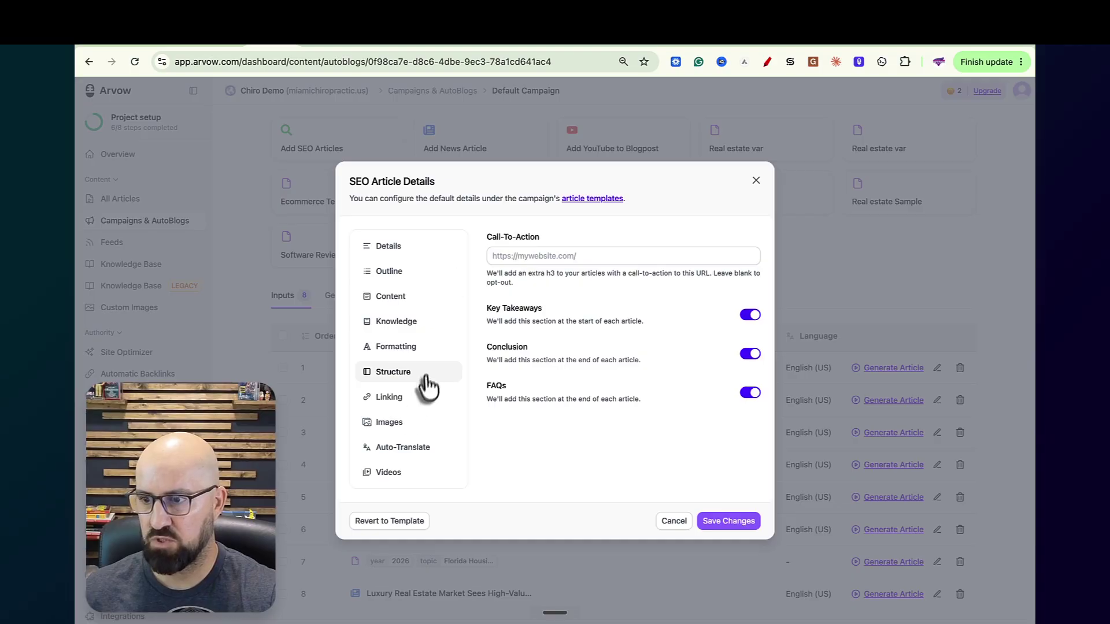
- Review the article's Linking, Images and Videos settings and close the details without saving changes
left_click(367, 397)
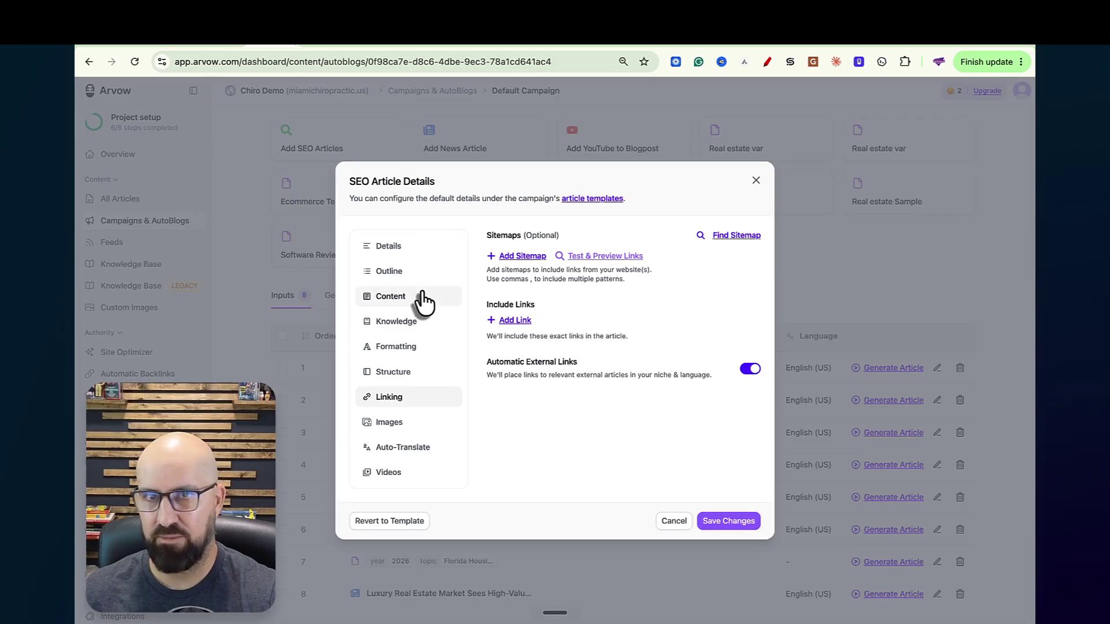
left_click(387, 423)
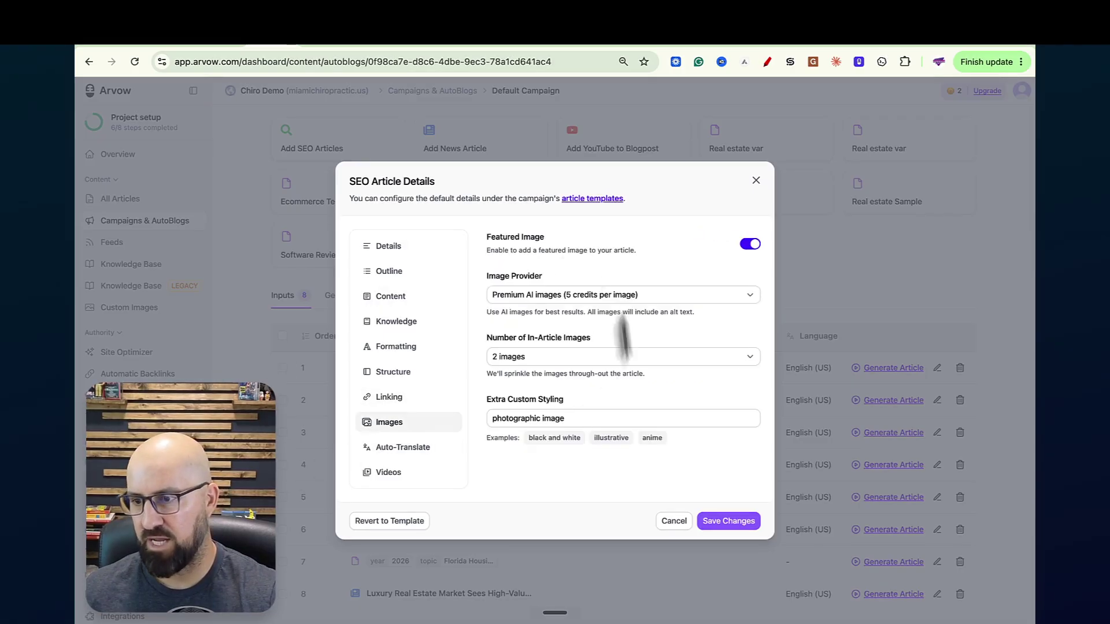
left_click(386, 473)
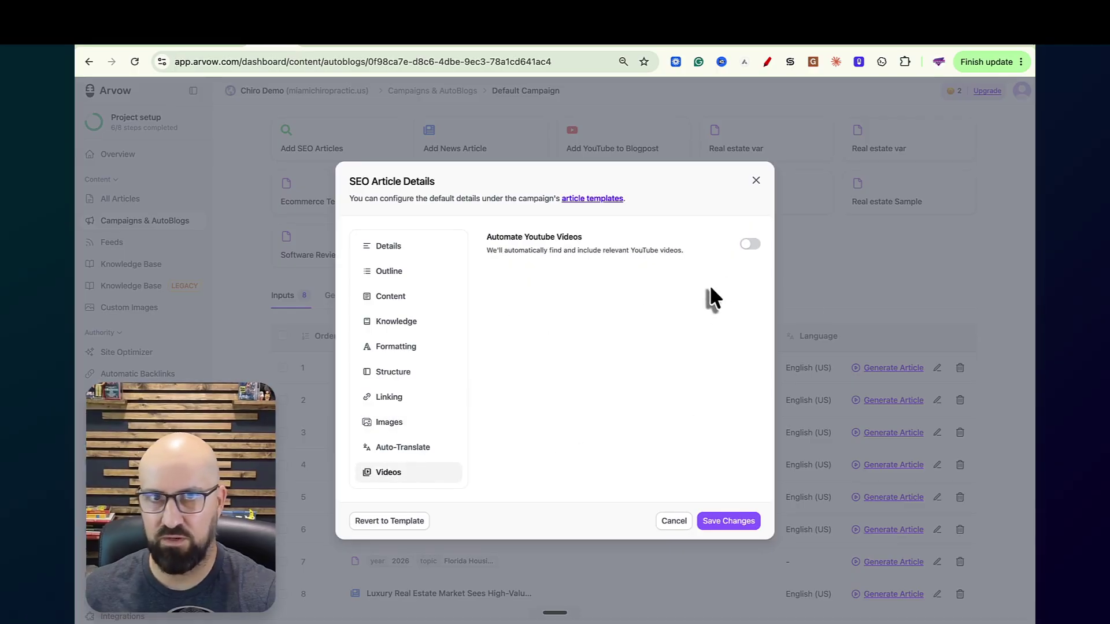
left_click(756, 181)
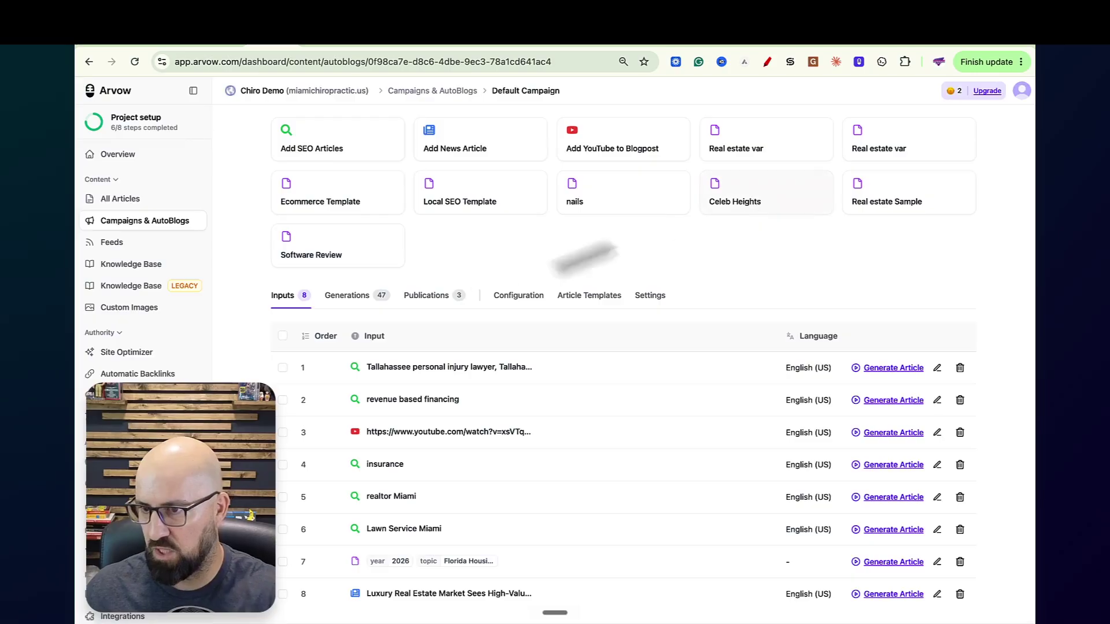
- Browse the campaign's generated articles and open the full page of "Weekly Lawn Service in Miami: Is It Worth It?"
left_click(353, 295)
scroll(439, 486, "down", 7)
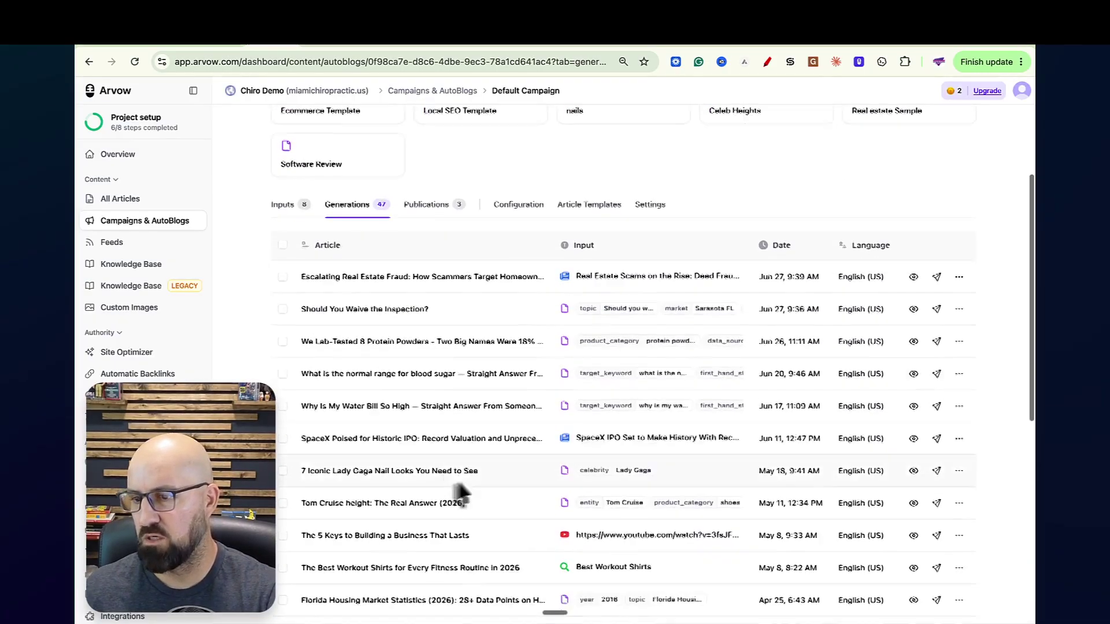
scroll(467, 481, "down", 1)
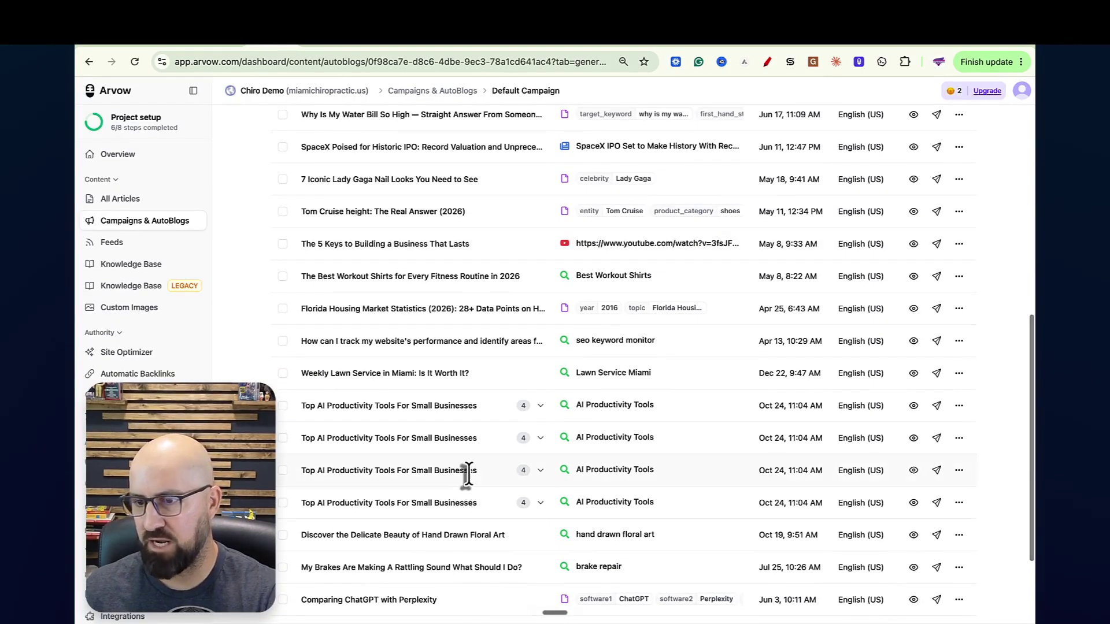
left_click(913, 375)
left_click(709, 562)
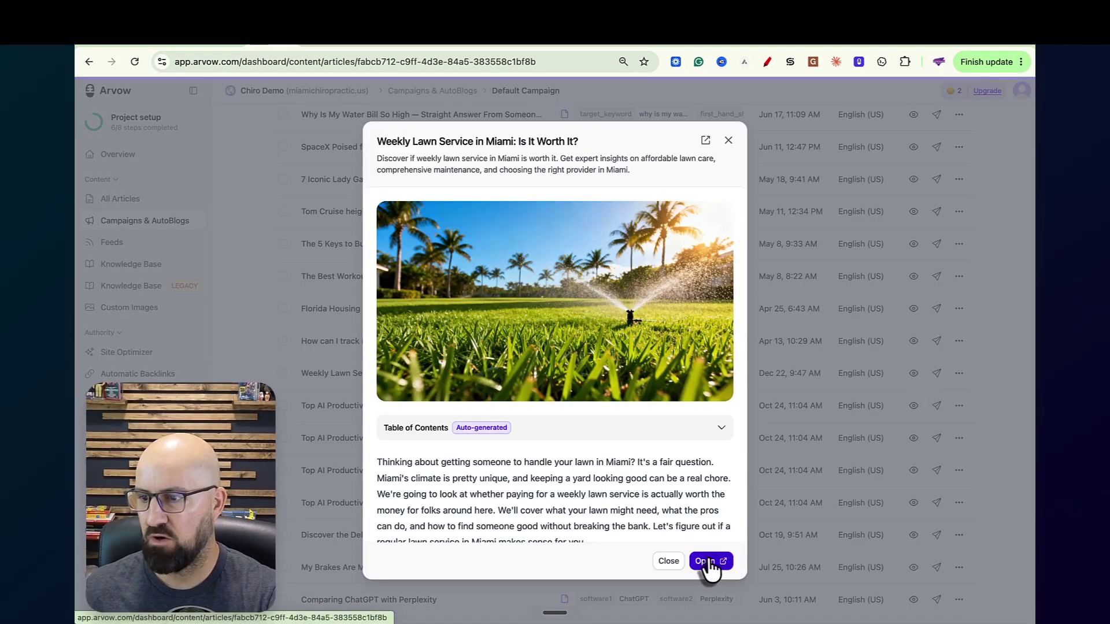
- Read through the lawn service article, examining its key takeaways, headings, images, links and pricing section
scroll(627, 439, "down", 4)
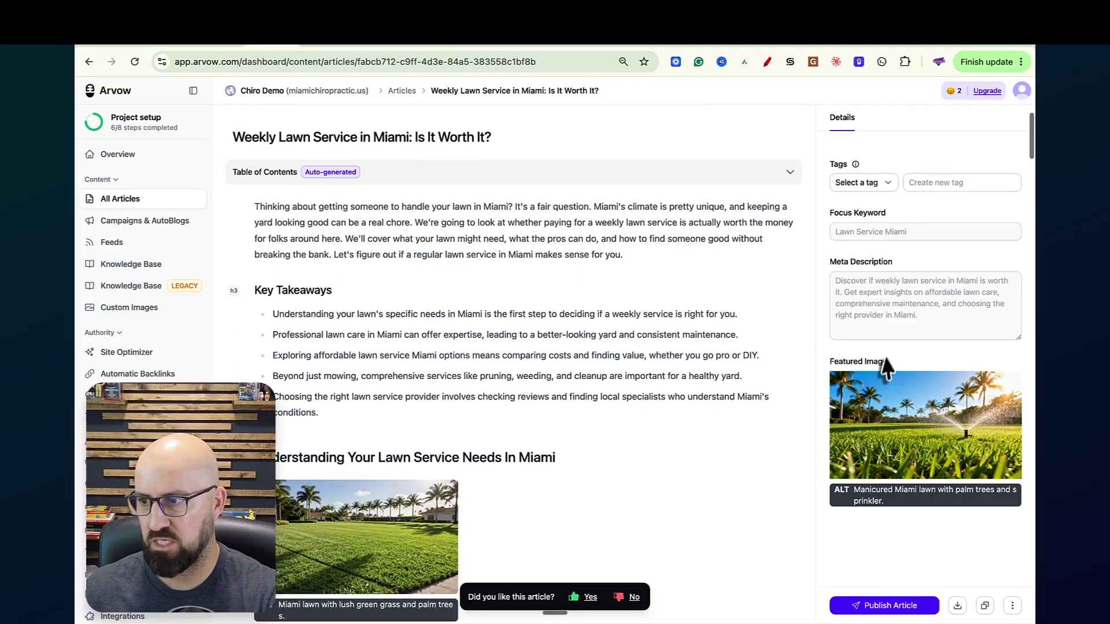
scroll(888, 413, "up", 1)
scroll(362, 300, "down", 5)
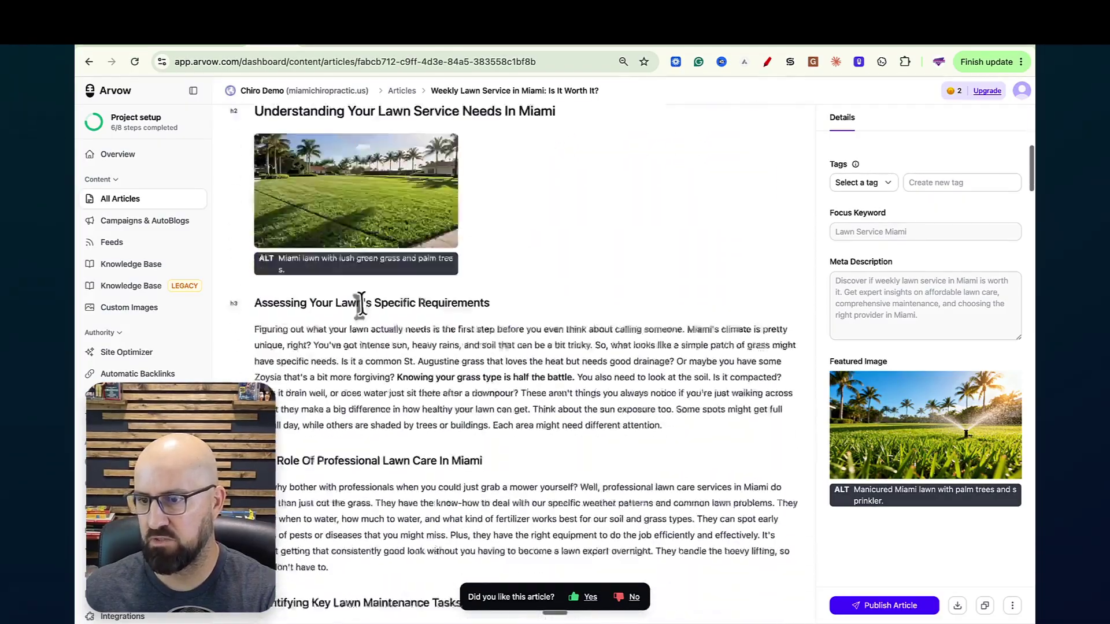
scroll(399, 309, "down", 6)
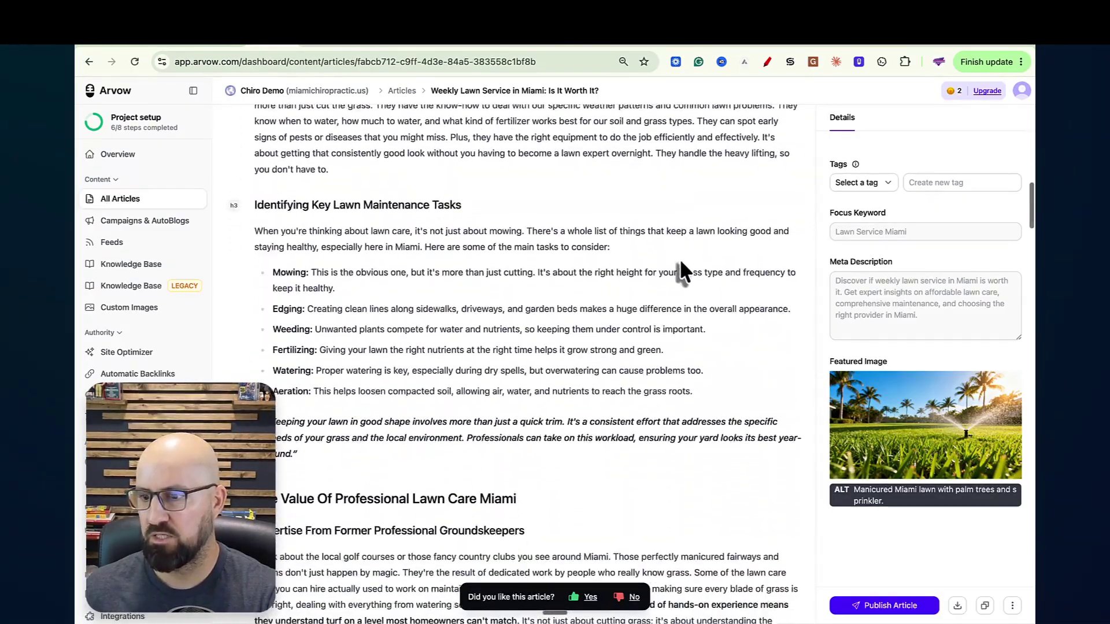
scroll(684, 271, "down", 15)
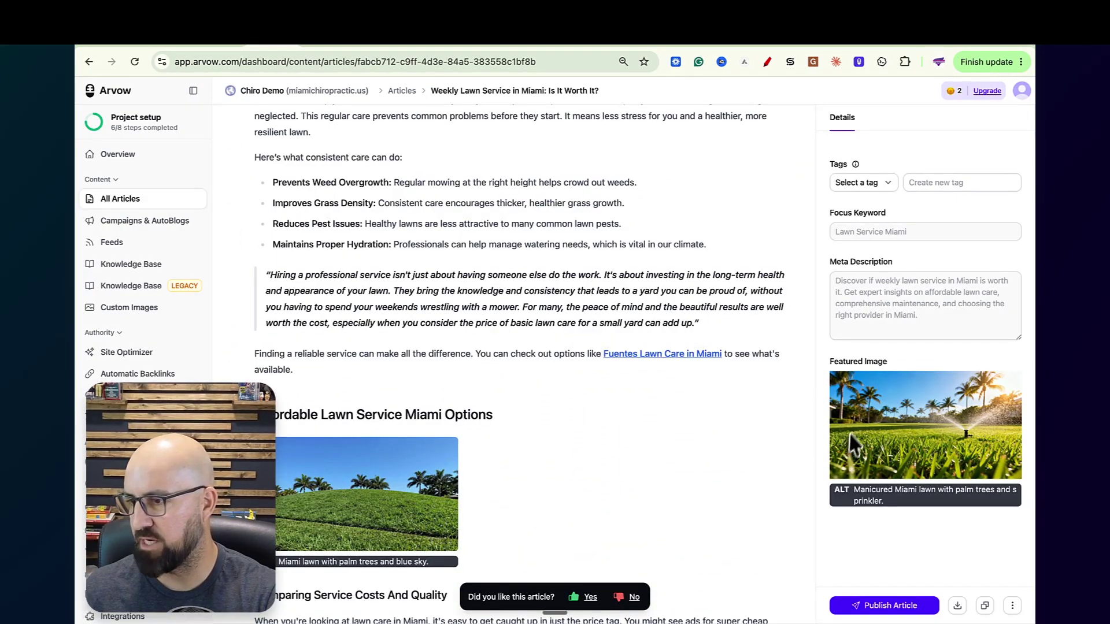
scroll(867, 454, "down", 2)
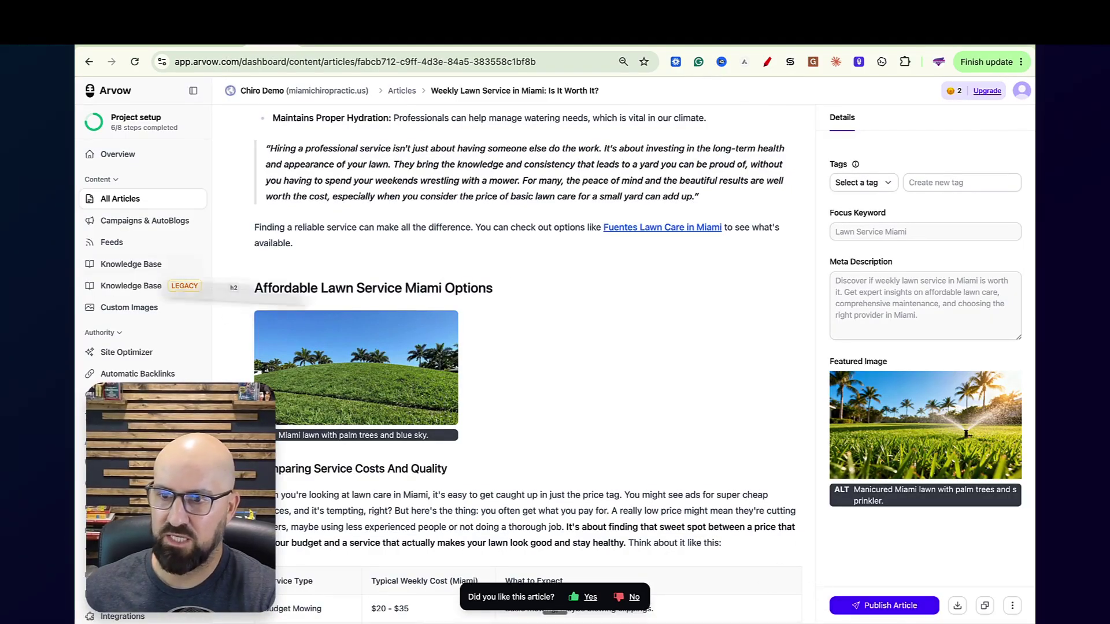
scroll(490, 471, "up", 10)
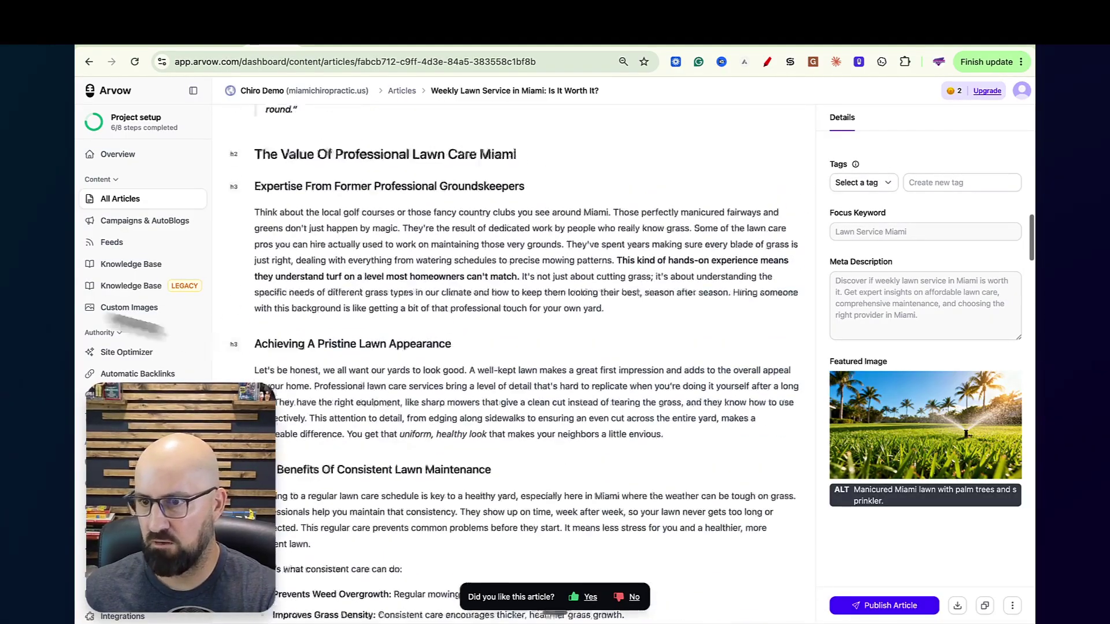
- View the feed types offered for a new feed on the Feeds page and close the dialog without choosing one
left_click(110, 242)
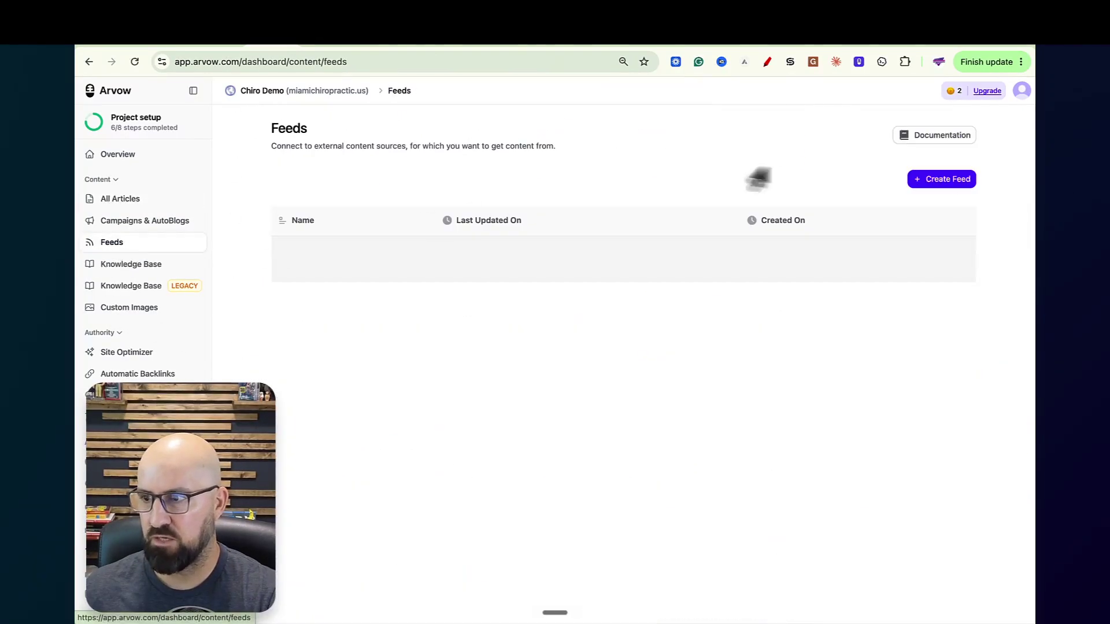
left_click(924, 180)
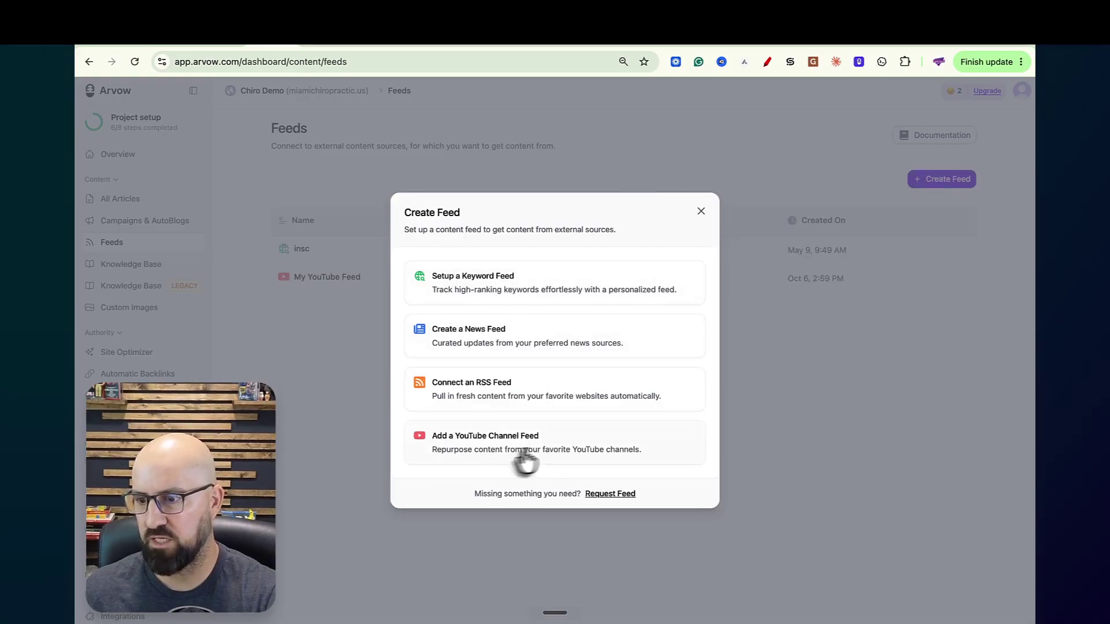
left_click(701, 212)
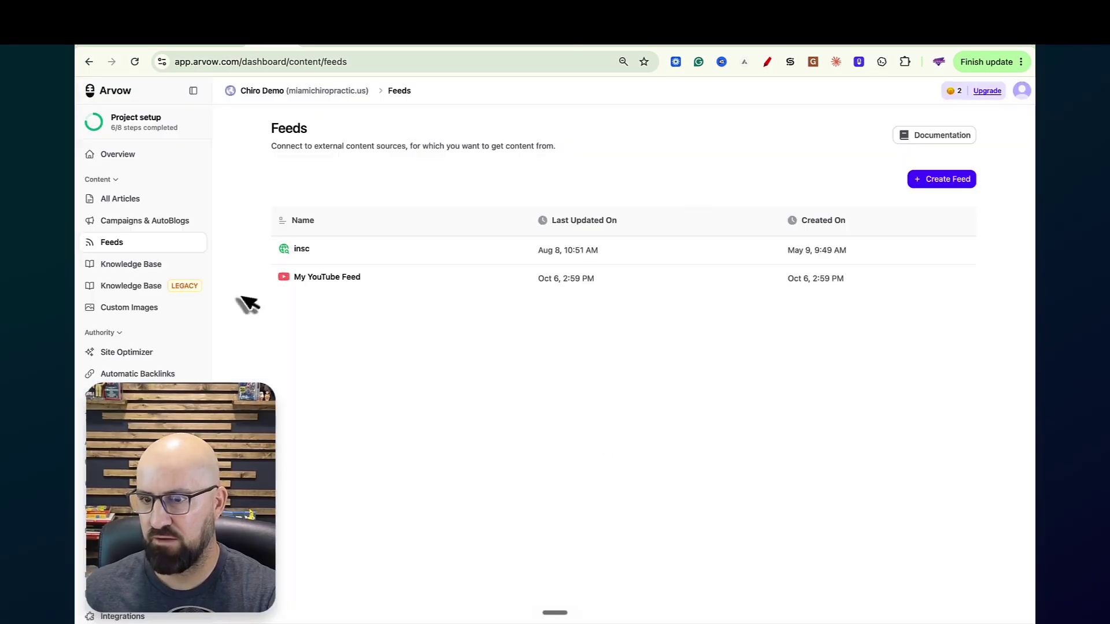
- Preview a new campaign with AutoBlog enabled in Full Automation Mode, and close the dialog without creating it
left_click(171, 224)
left_click(920, 184)
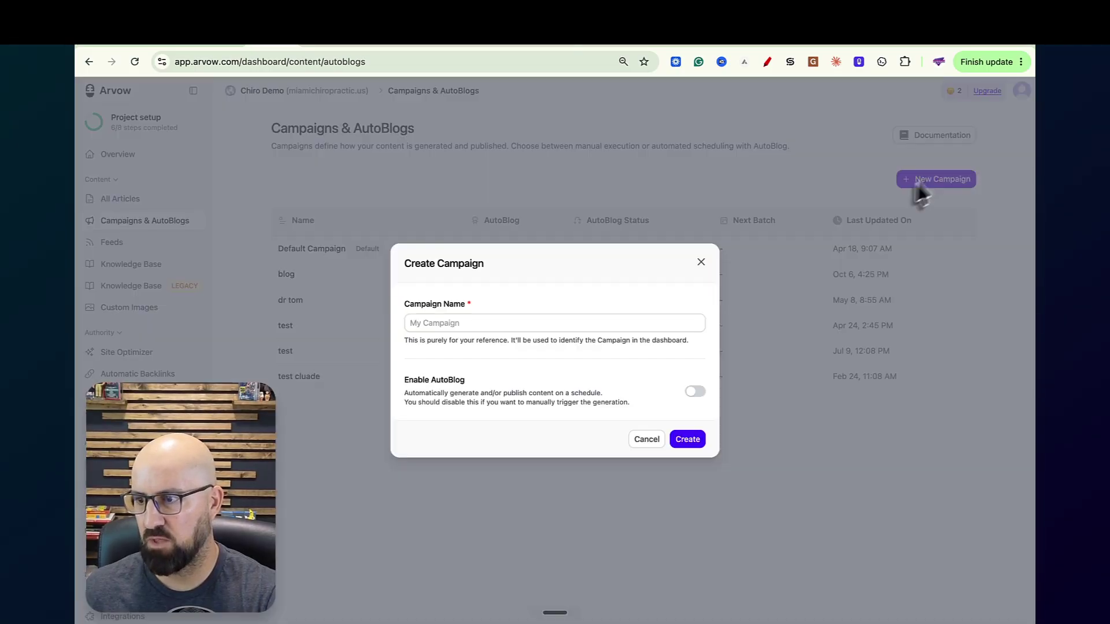
left_click(691, 394)
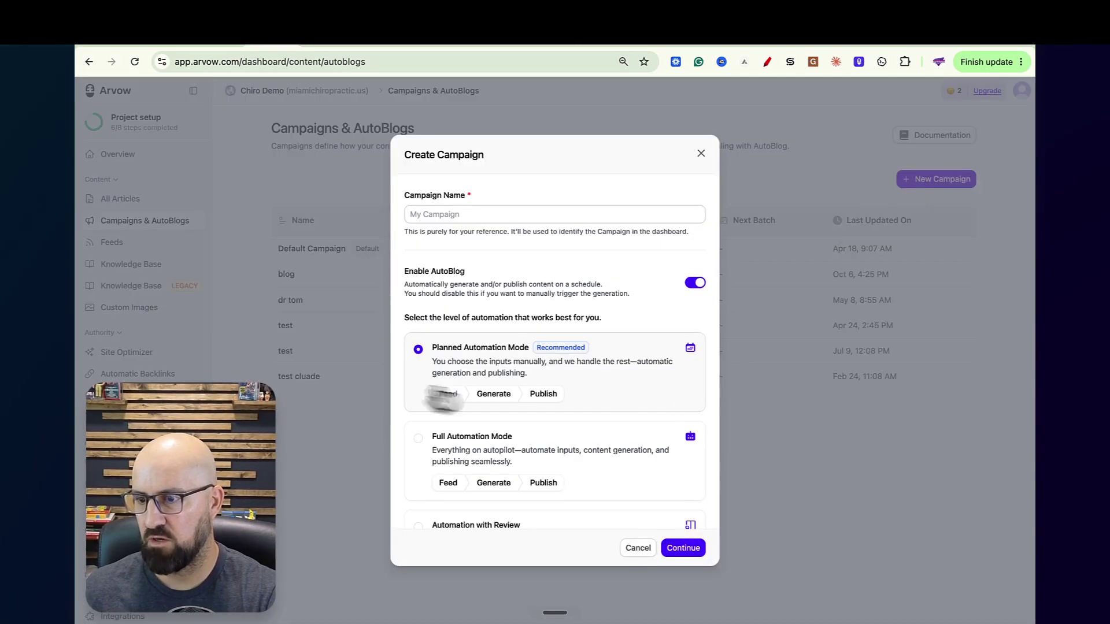
scroll(445, 399, "down", 2)
left_click(418, 369)
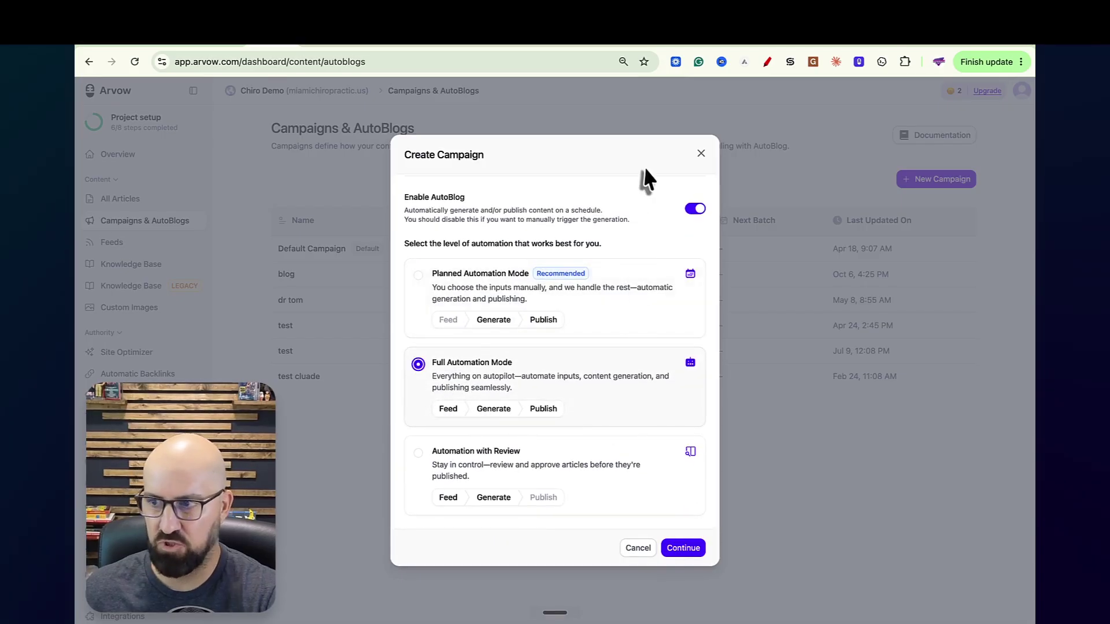
left_click(702, 154)
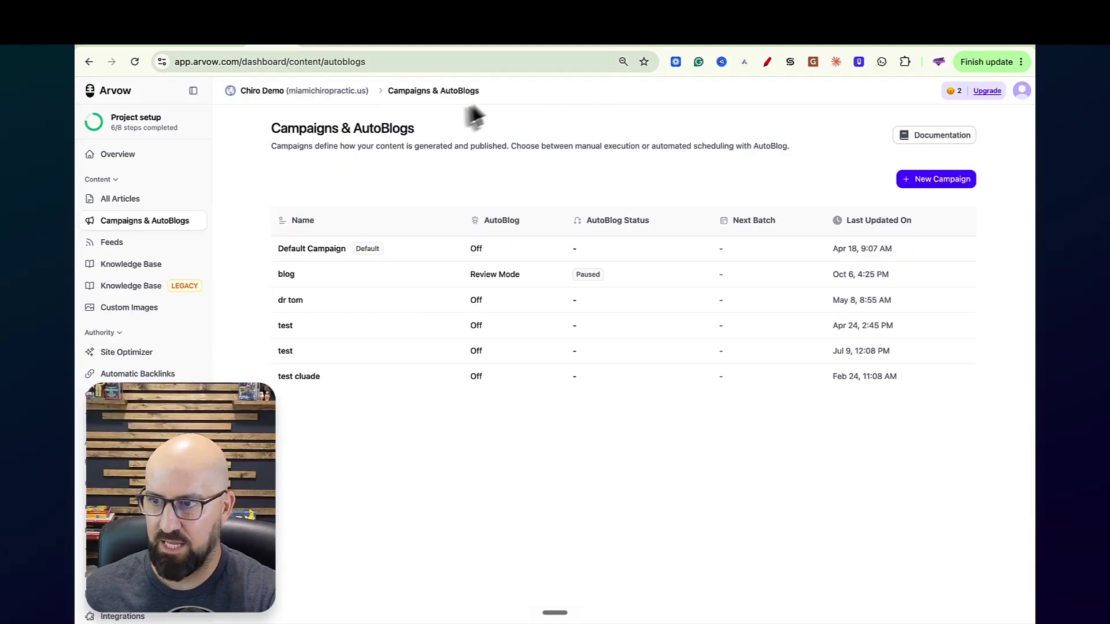
- Switch to Blotato, view the upcoming scheduled posts and open the Published Posts page
left_click(472, 45)
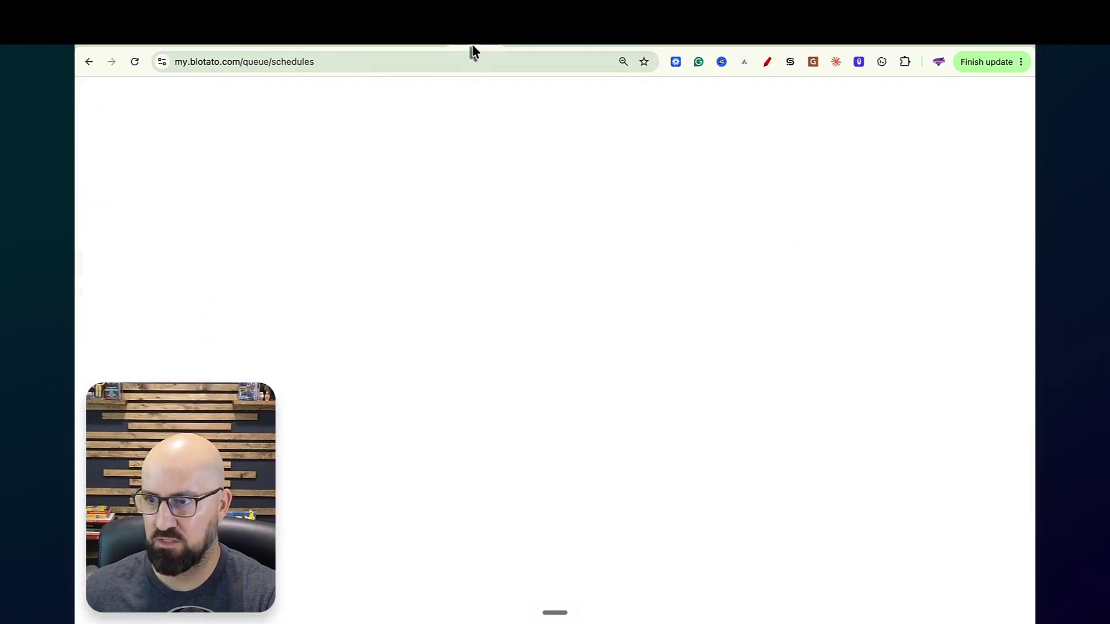
mouse_move(109, 128)
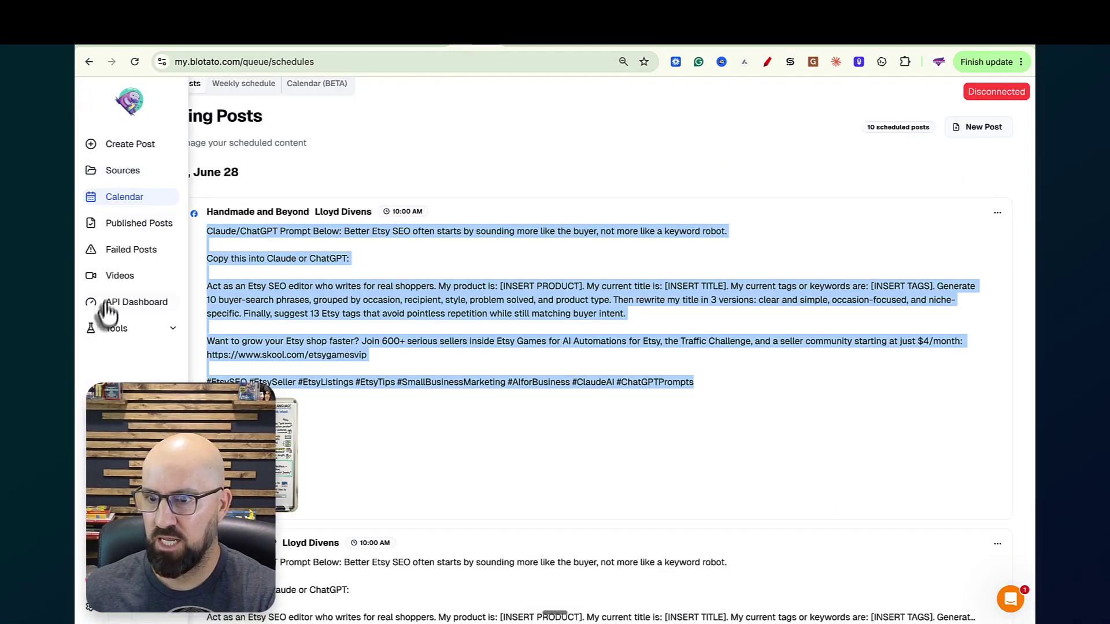
left_click(137, 231)
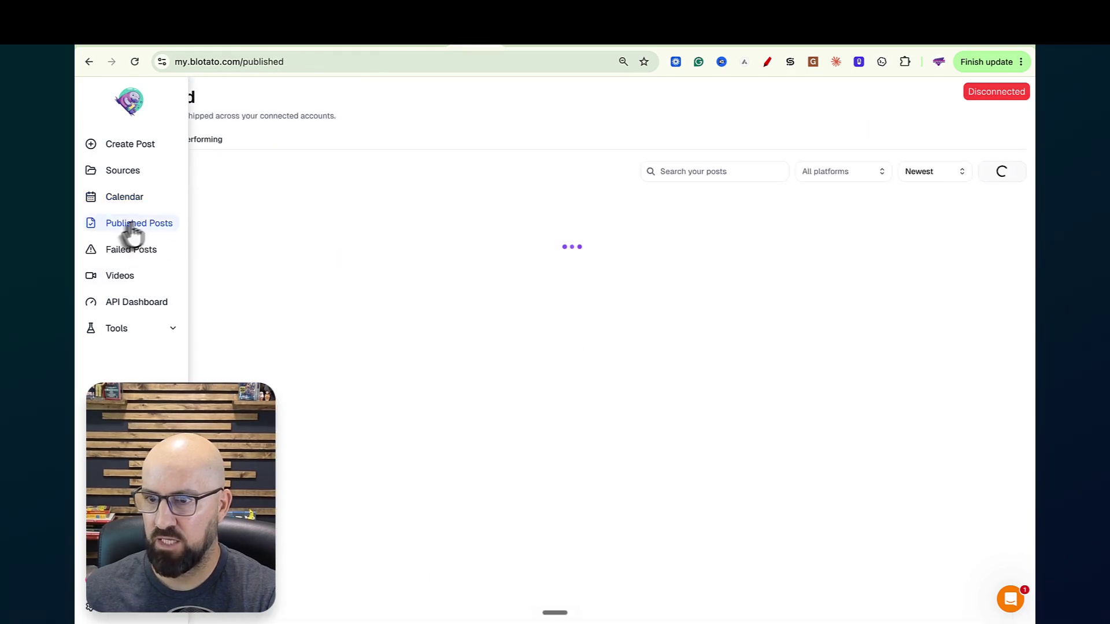
- Open Blotato's settings to view the API and Claude connector instructions and the social platforms available for connecting accounts
left_click(123, 616)
left_click(325, 136)
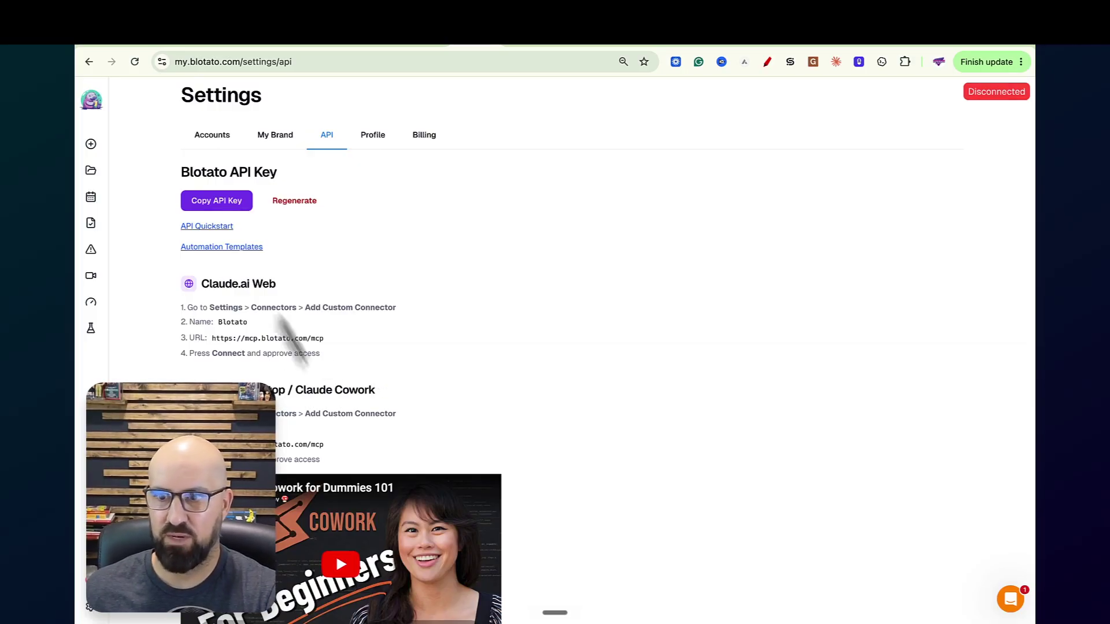
mouse_move(91, 289)
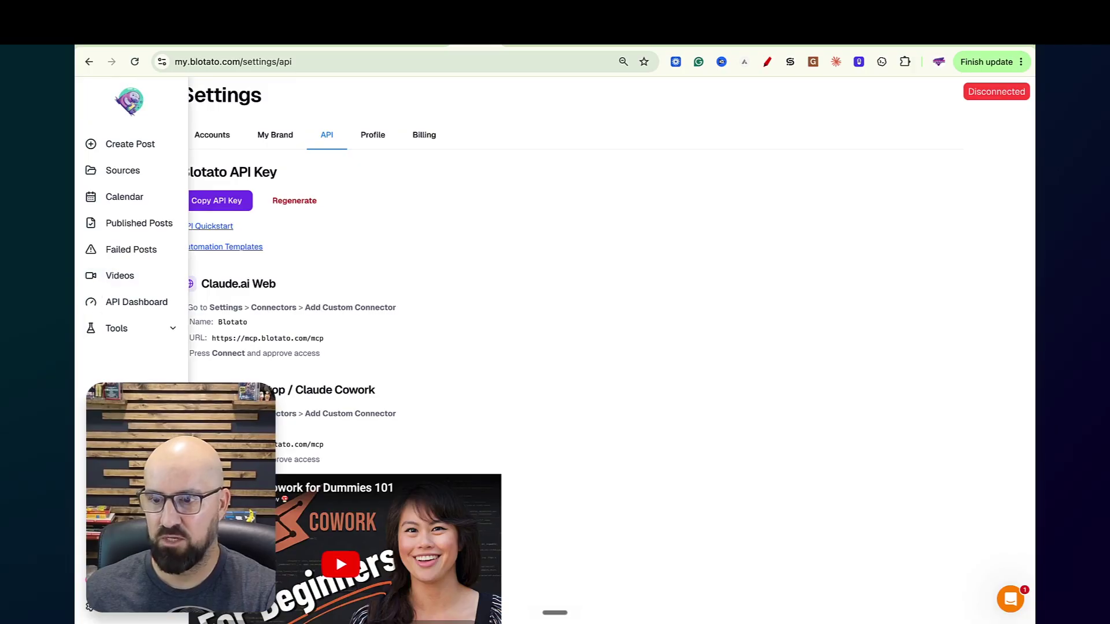
left_click(212, 134)
scroll(389, 473, "down", 2)
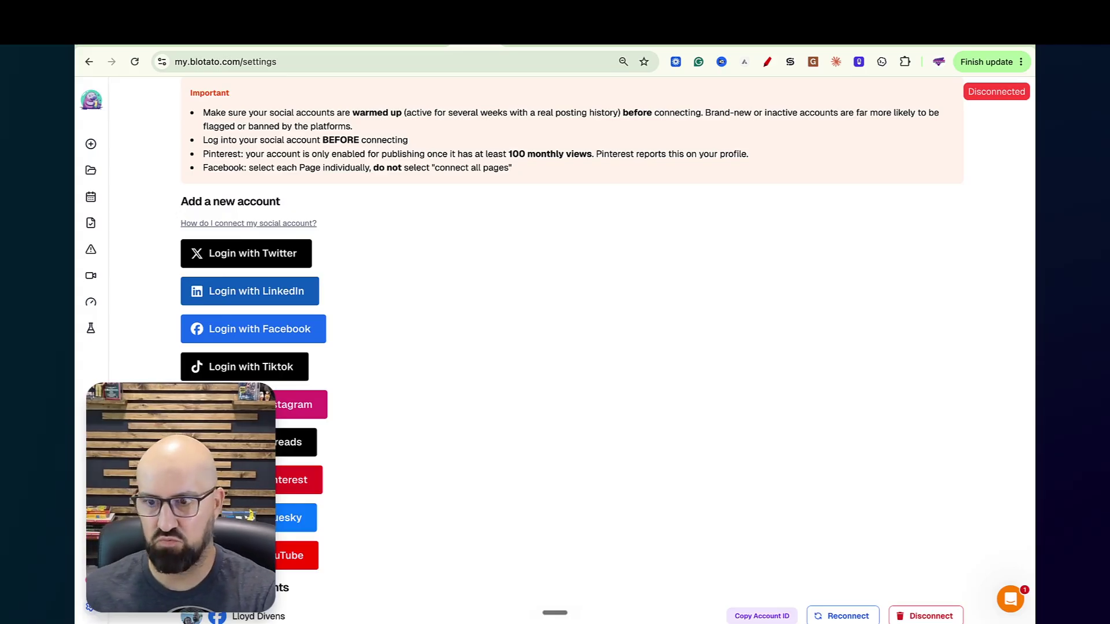
- Open Blotato's Calendar (BETA) view and look over the June 2026 published and scheduled posts
left_click(108, 200)
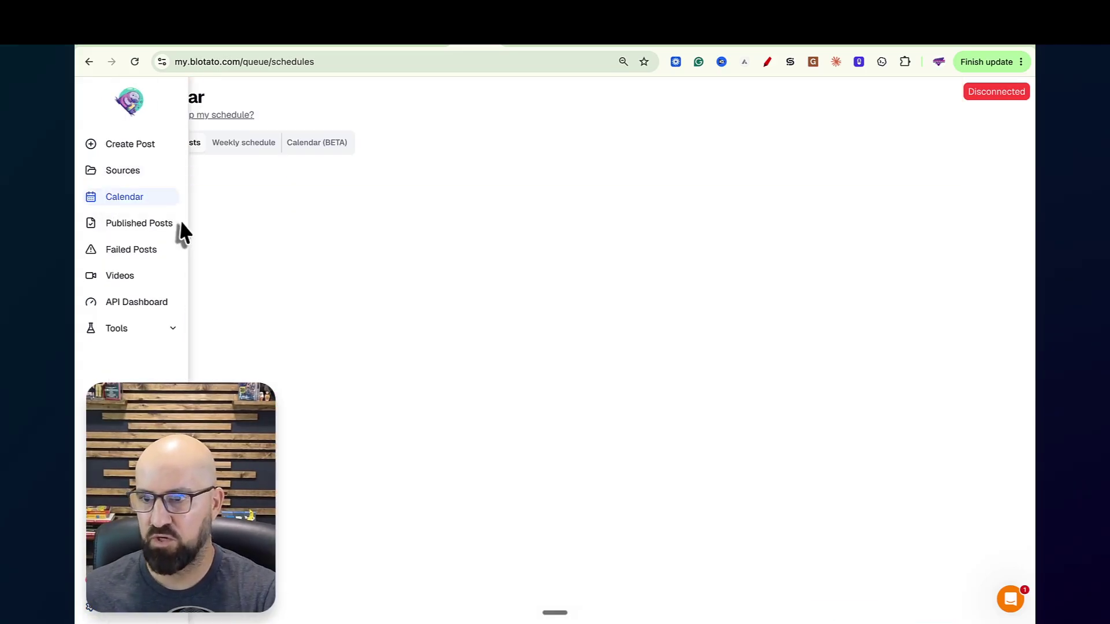
left_click(255, 145)
left_click(316, 150)
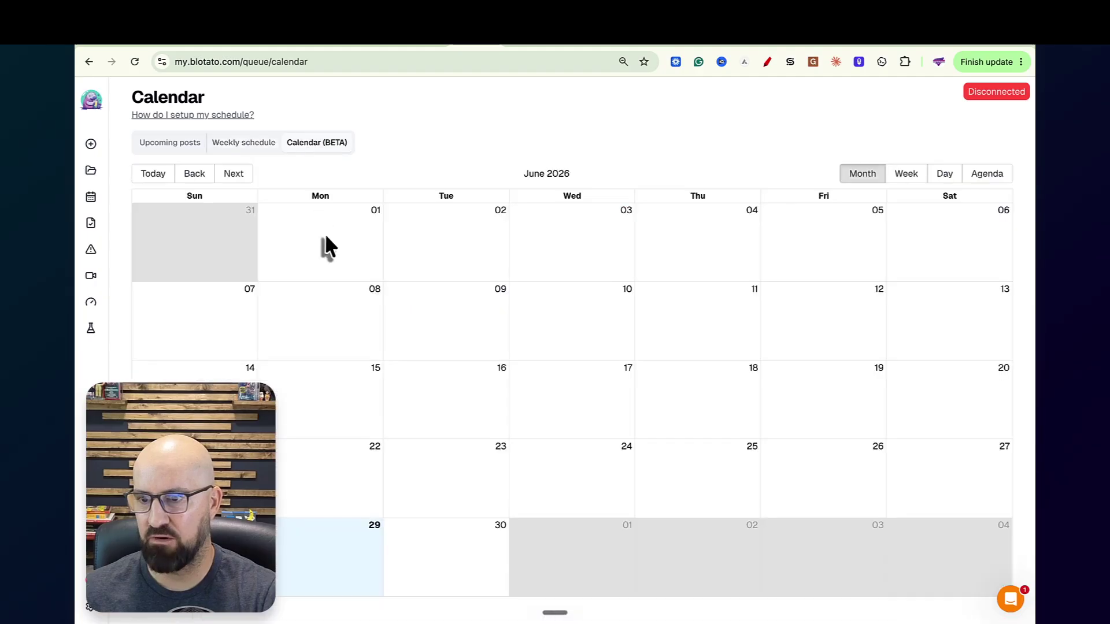
scroll(364, 310, "down", 2)
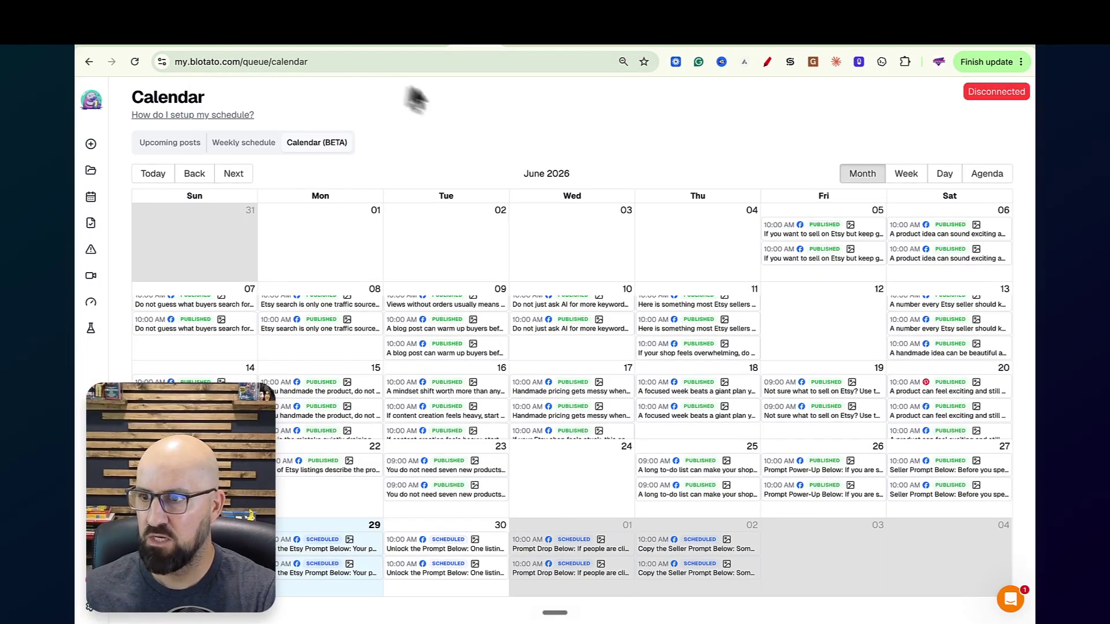
- Switch past Arvow's autonomous content prompt to the Miro board and draw an arrow pointing at circle B from the lower end of the upward arrow
left_click(273, 47)
left_click(213, 47)
scroll(466, 261, "up", 7)
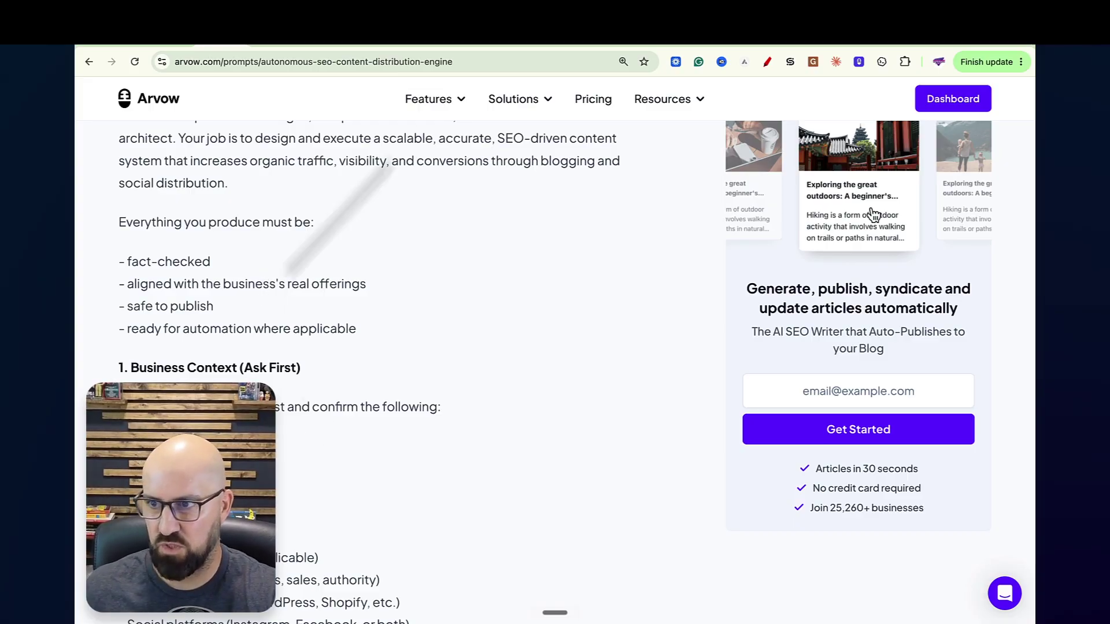
left_click(522, 45)
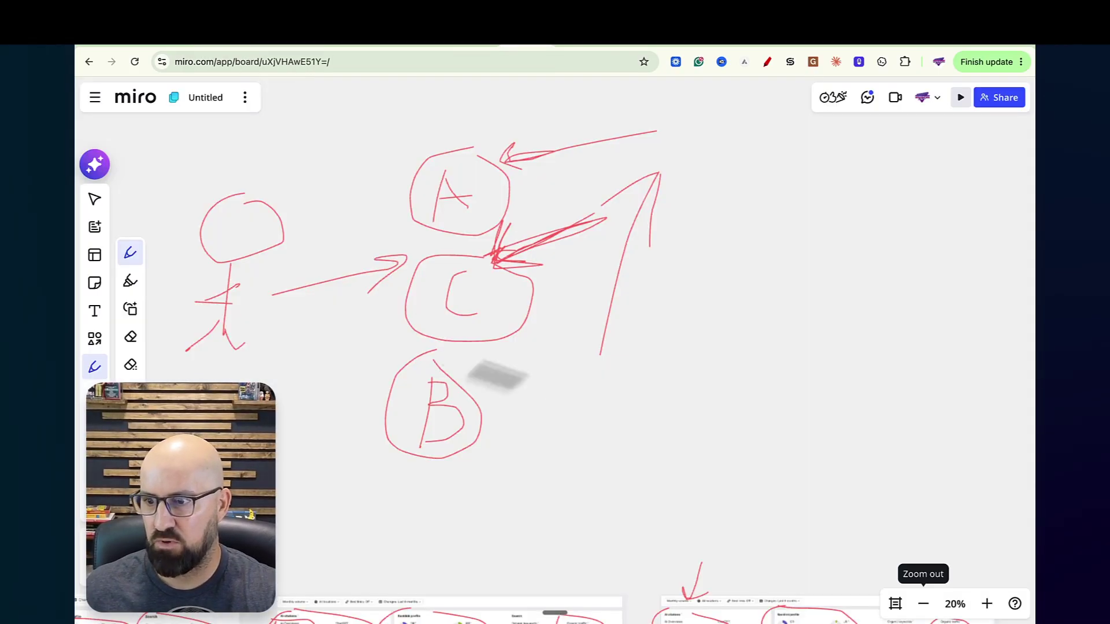
left_click_drag(588, 356, 470, 384)
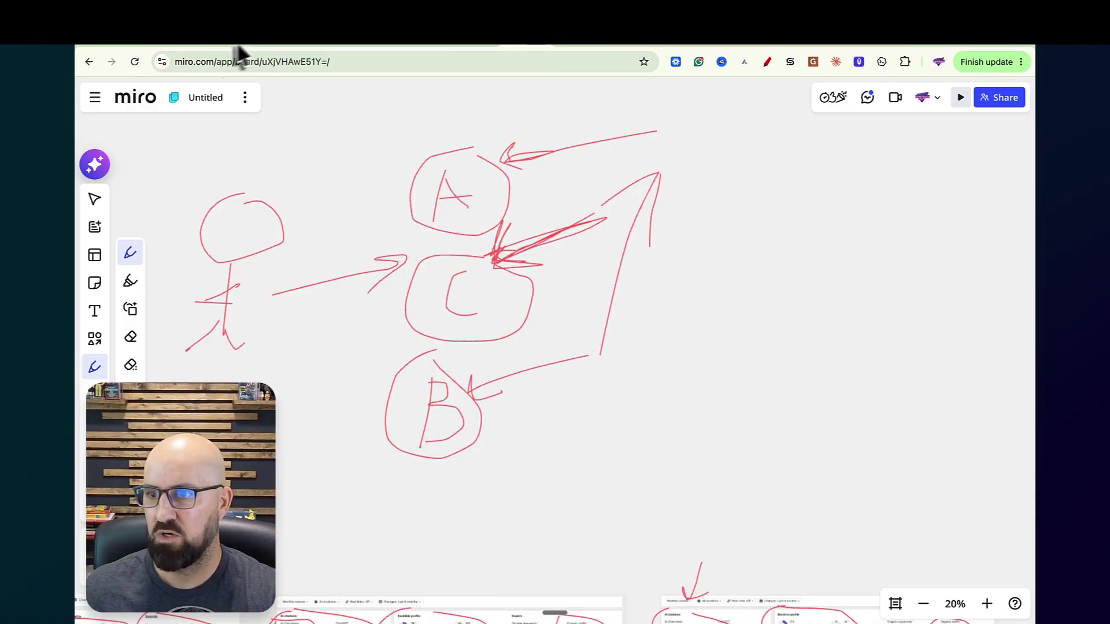
- Return to Arvow's prompts library, open the Guest Post Opportunity Finder prompt and look through its page
left_click(259, 45)
left_click(228, 45)
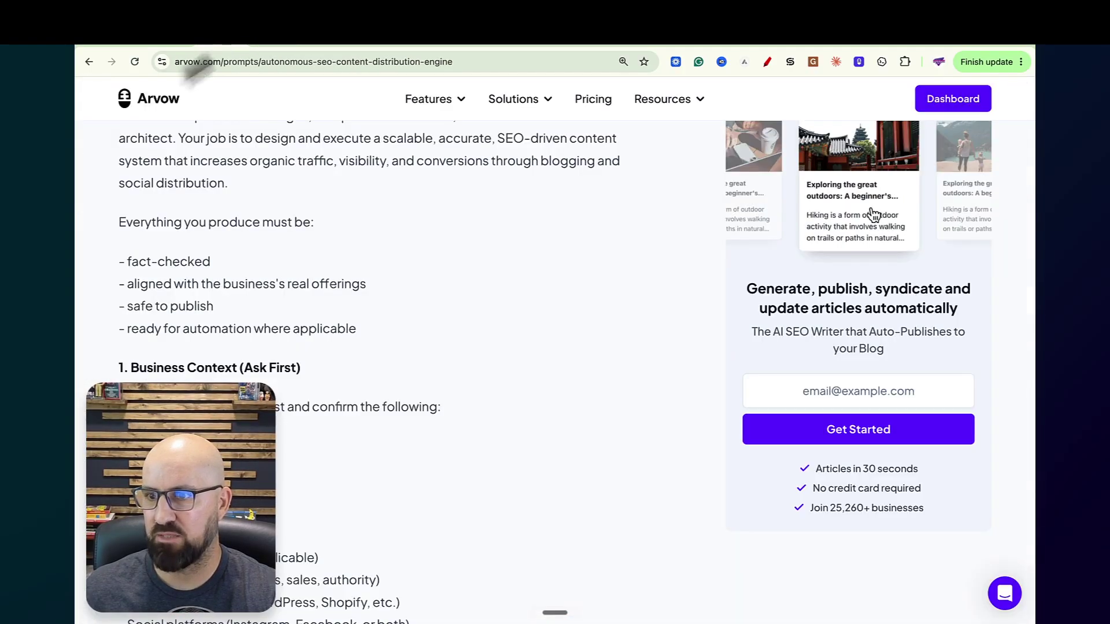
left_click(89, 62)
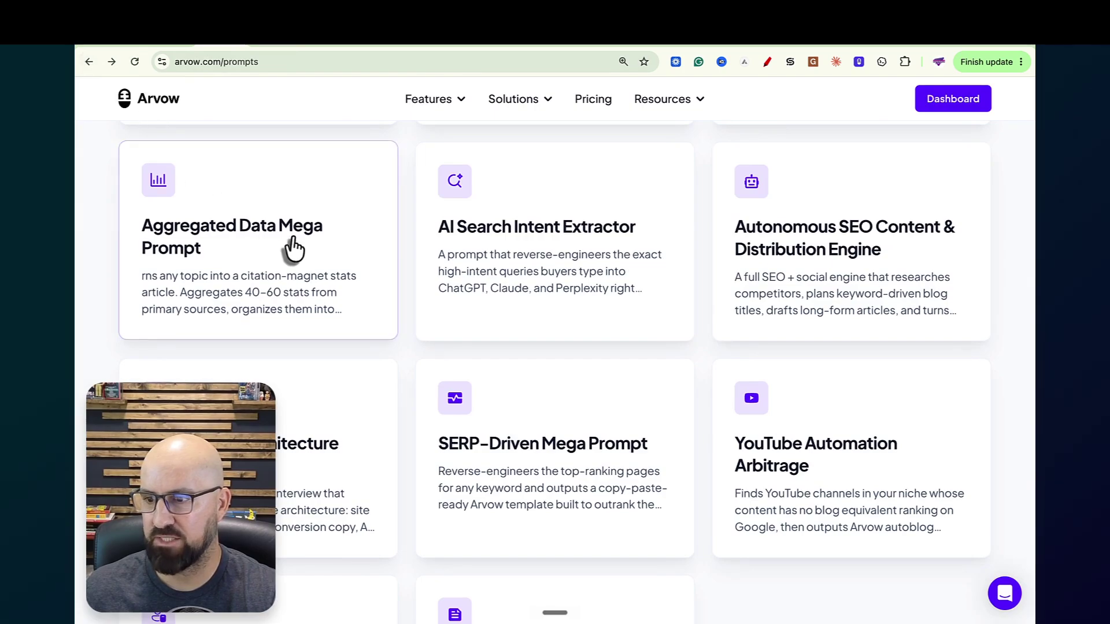
scroll(312, 257, "down", 5)
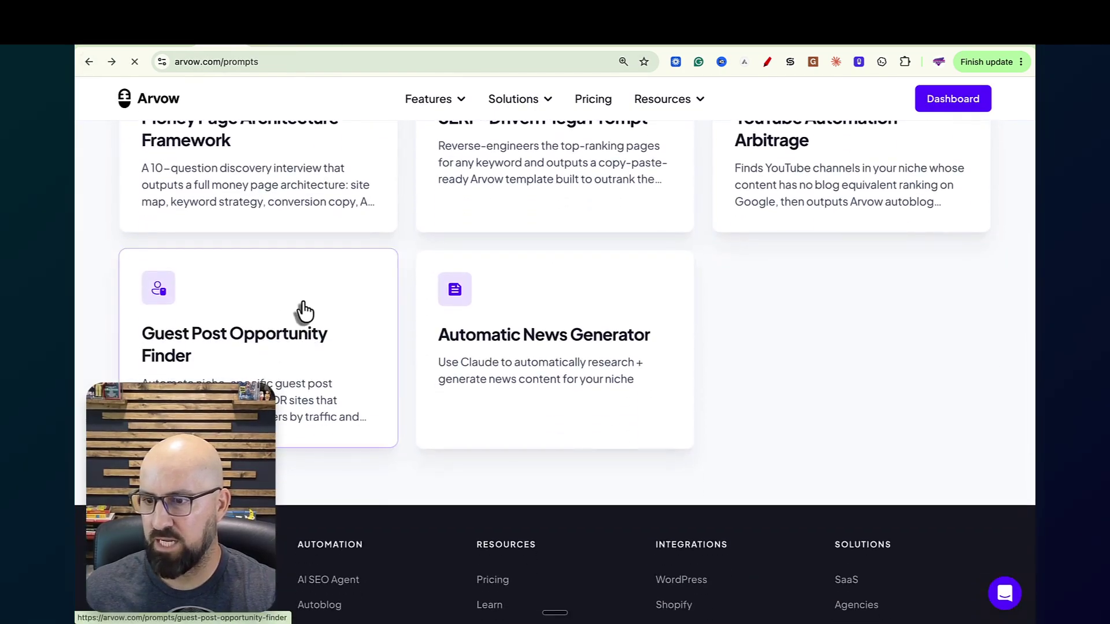
left_click(303, 308)
scroll(323, 358, "down", 3)
scroll(338, 373, "down", 8)
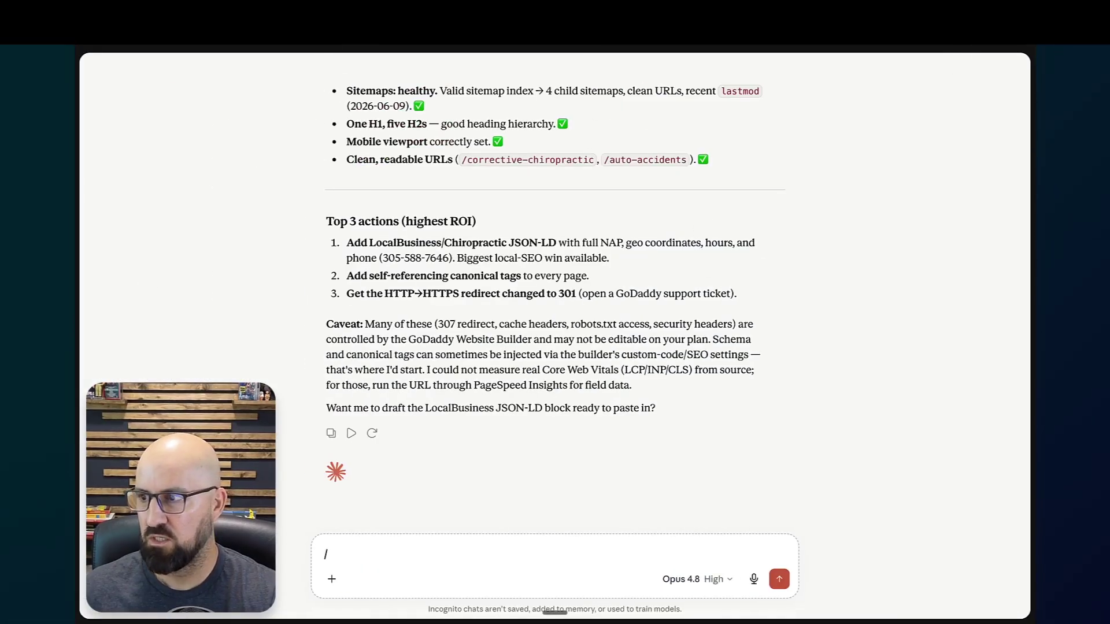
- Switch to Claude, start an incognito chat, add the /backlink-research skill and open the skill's details
left_click(1020, 45)
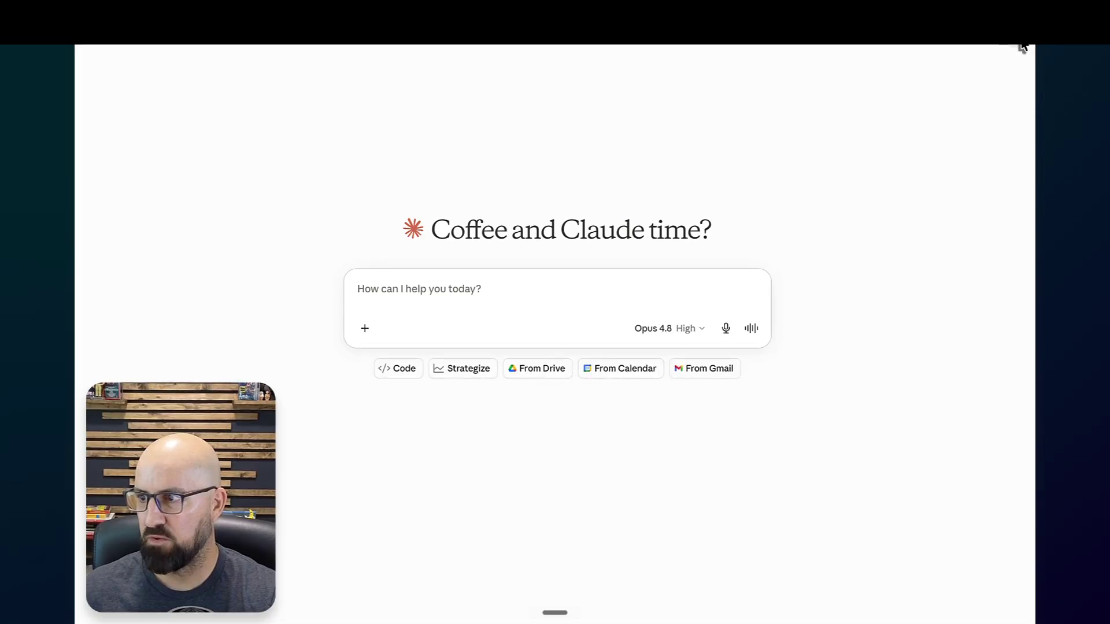
left_click(1021, 45)
type("/ba")
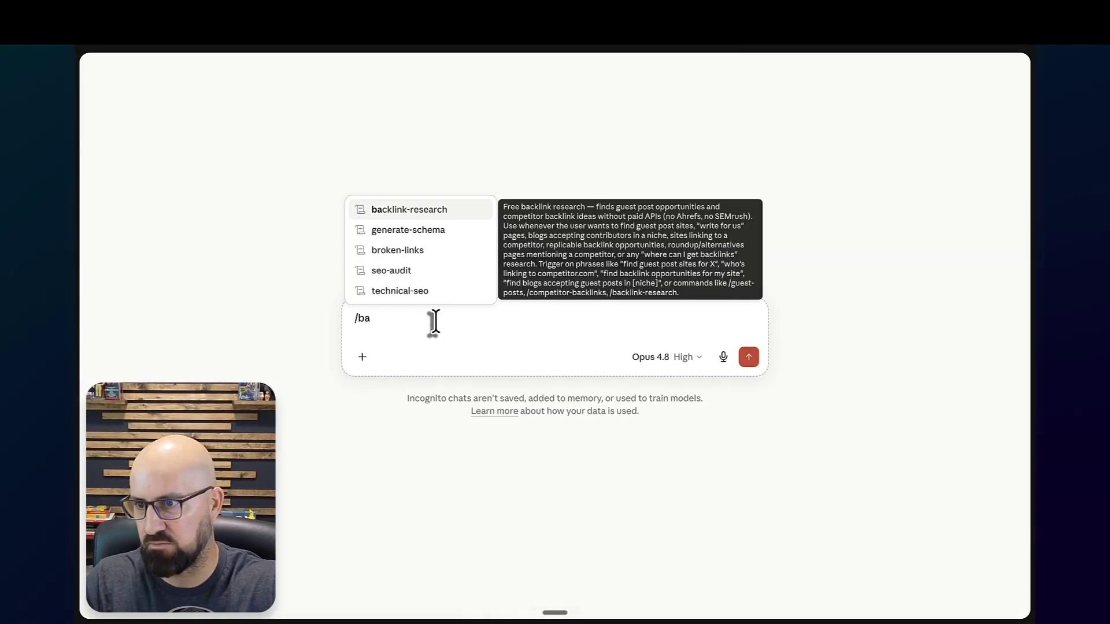
key("Return")
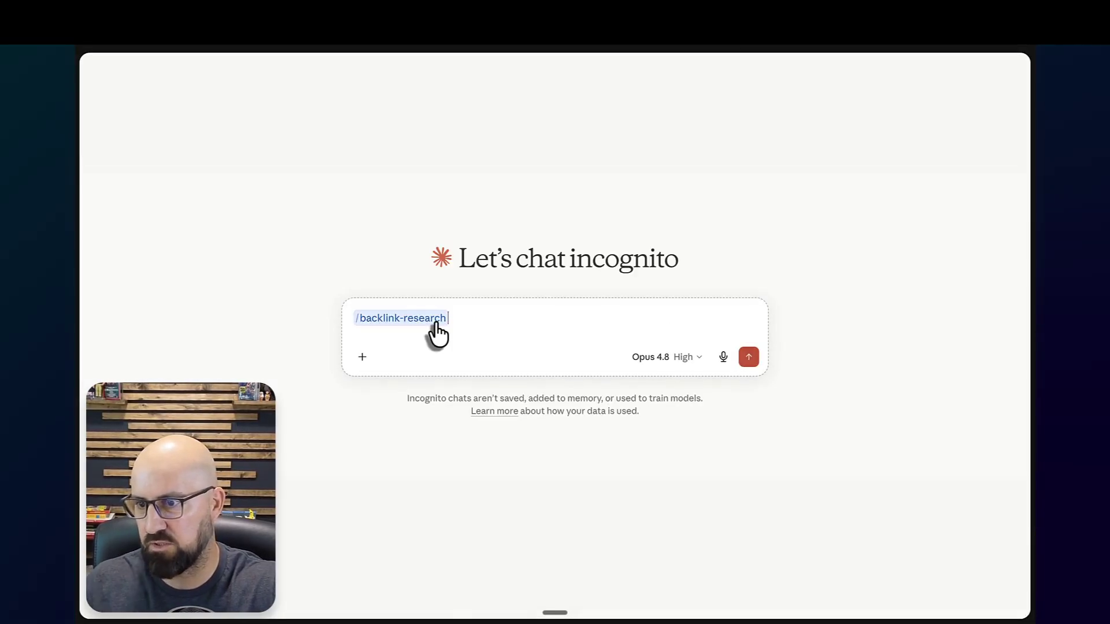
mouse_move(404, 329)
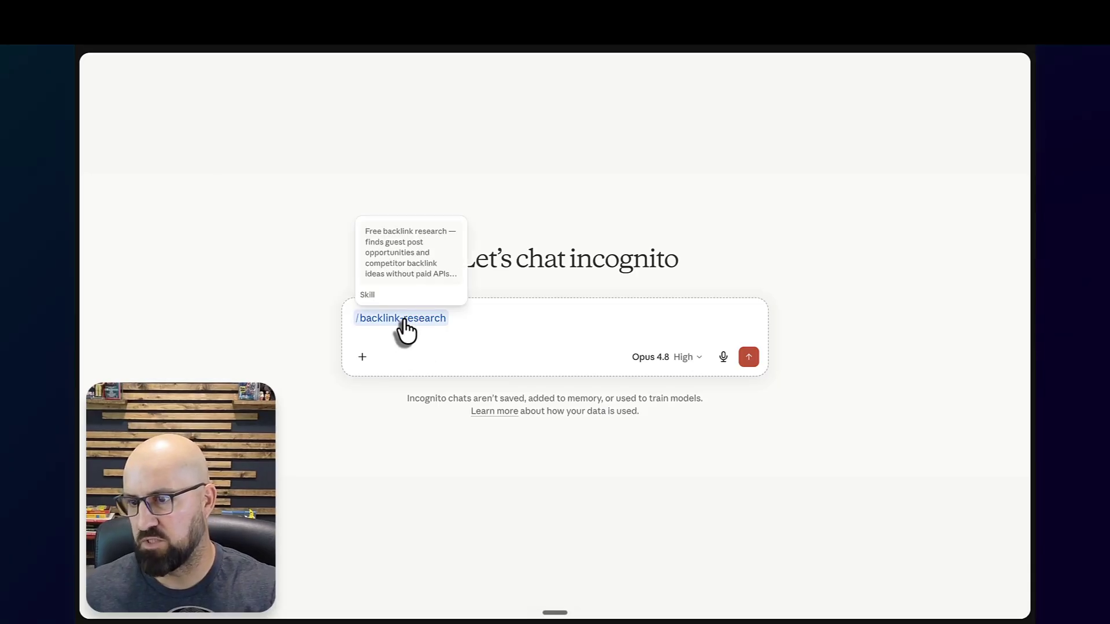
left_click(402, 287)
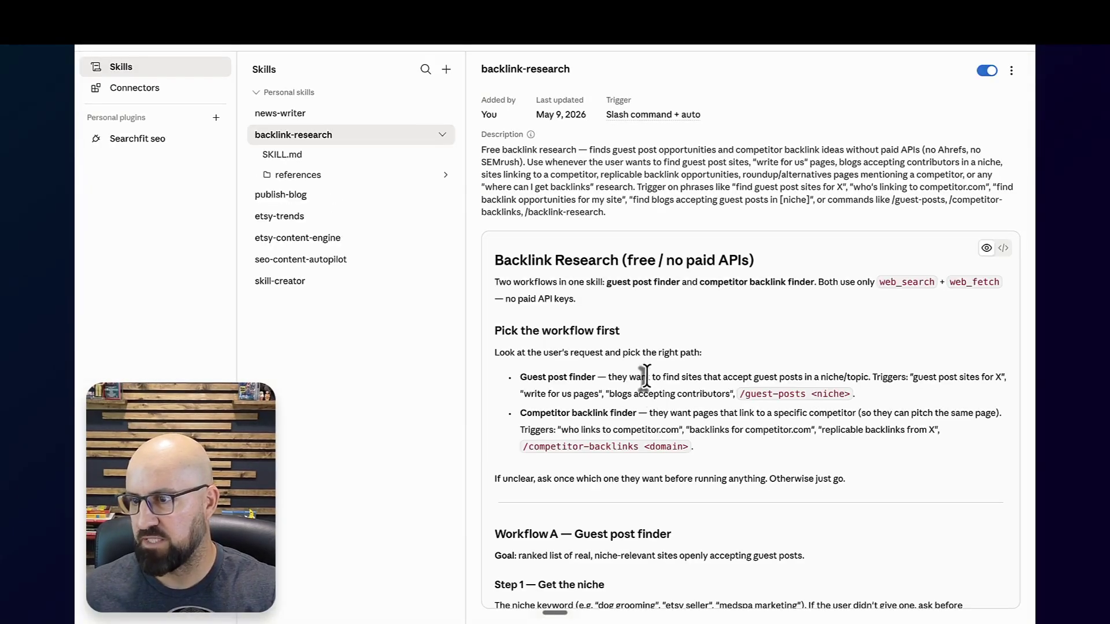
- Read the backlink-research skill's workflow choice and the opening steps of Workflow A, the guest post finder
scroll(651, 379, "down", 3)
scroll(651, 379, "up", 3)
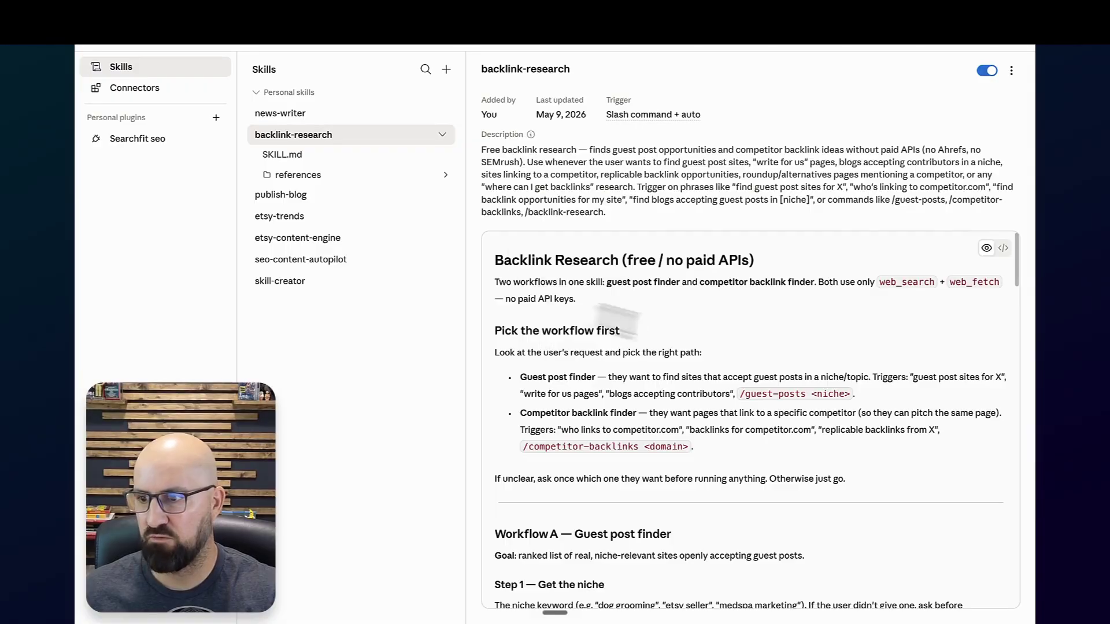
scroll(636, 275, "down", 1)
scroll(623, 299, "up", 1)
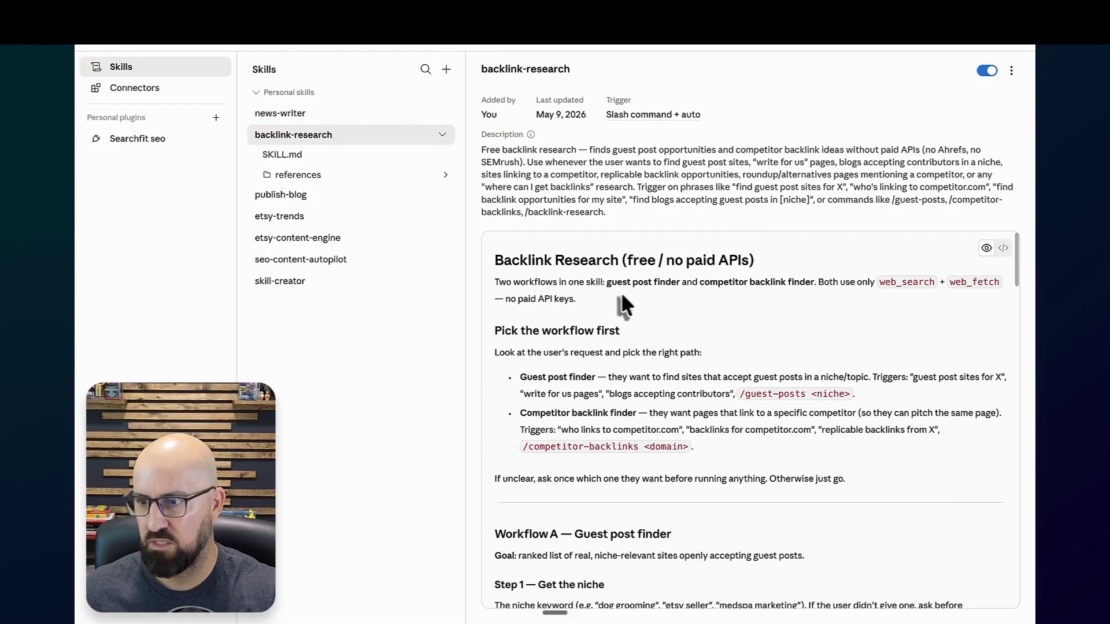
scroll(619, 293, "down", 6)
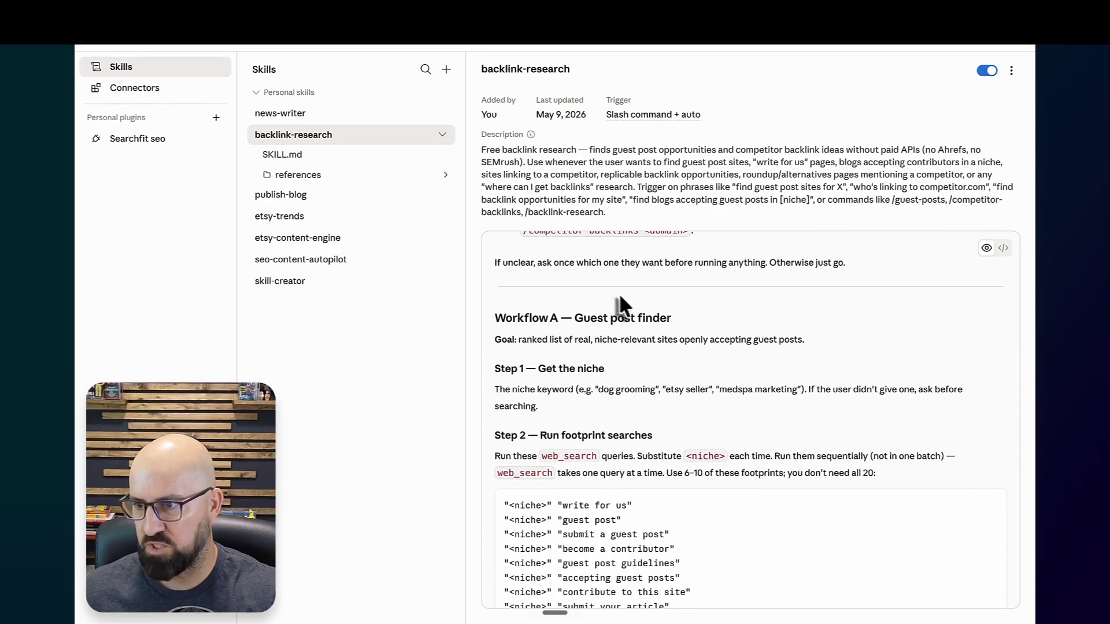
scroll(652, 335, "down", 1)
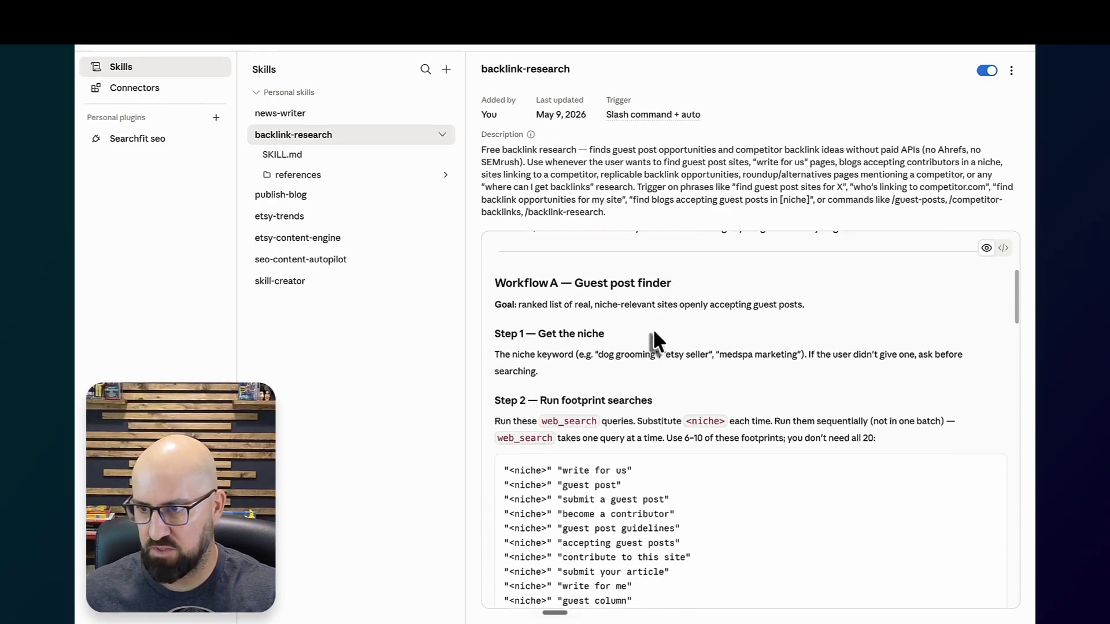
left_click_drag(518, 278, 674, 570)
scroll(598, 313, "down", 3)
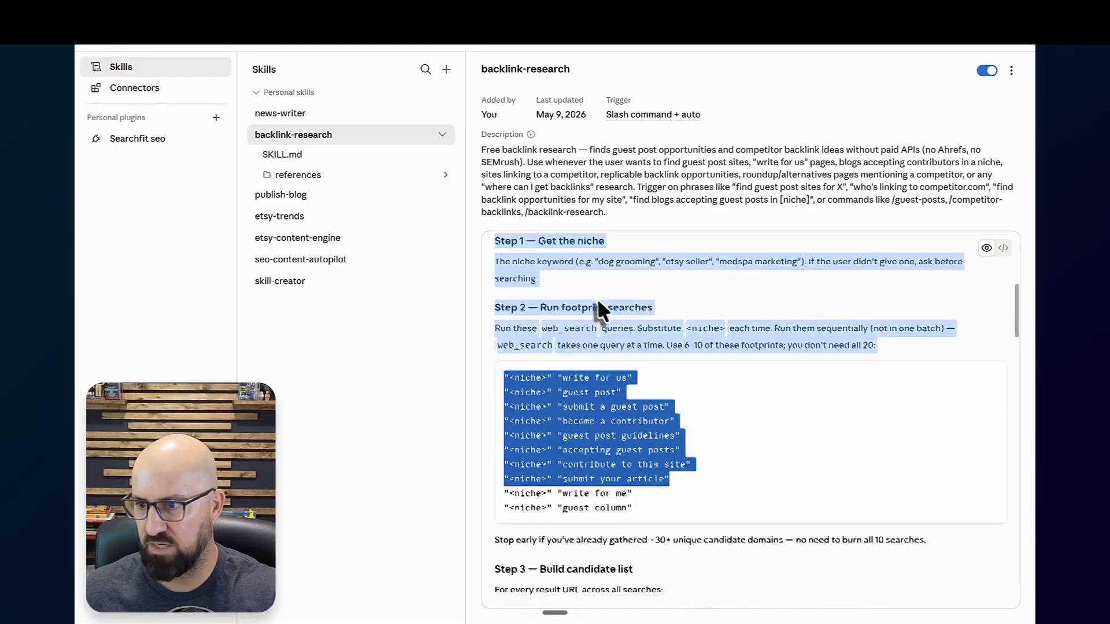
left_click(507, 334)
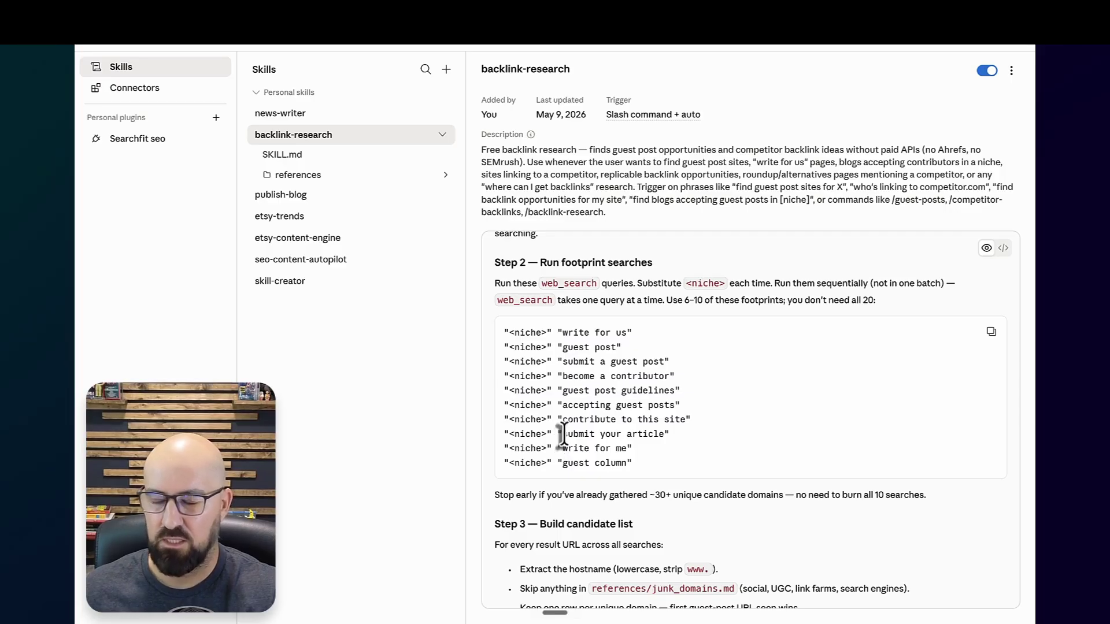
- Examine the guest post finder's footprint search queries and its rules for building the candidate list
scroll(559, 434, "up", 2)
scroll(555, 382, "down", 2)
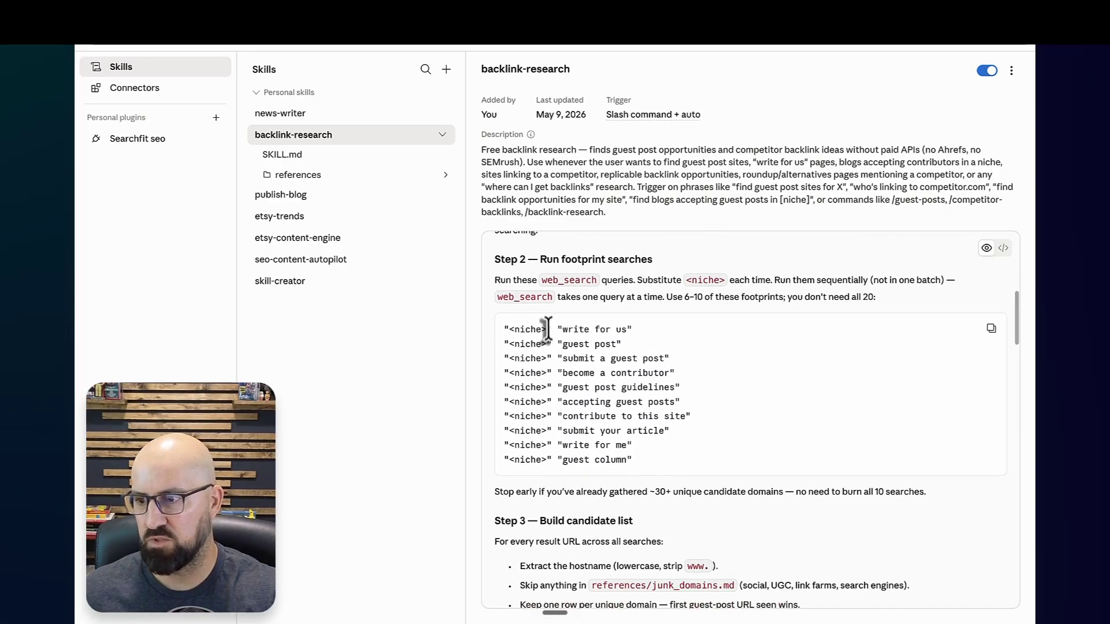
scroll(548, 330, "down", 1)
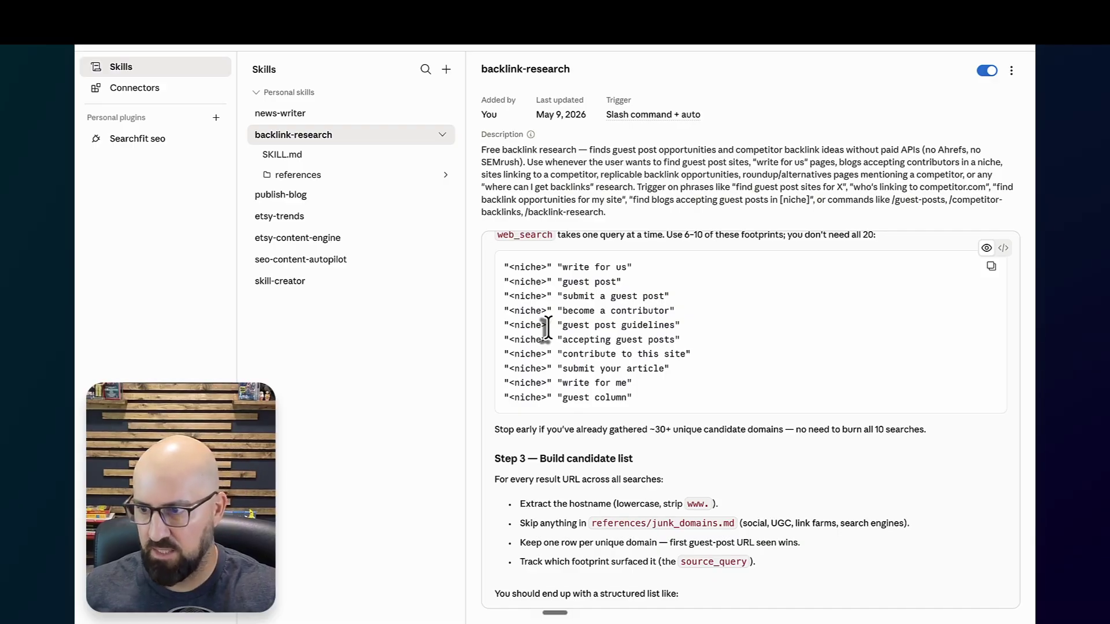
scroll(546, 329, "down", 3)
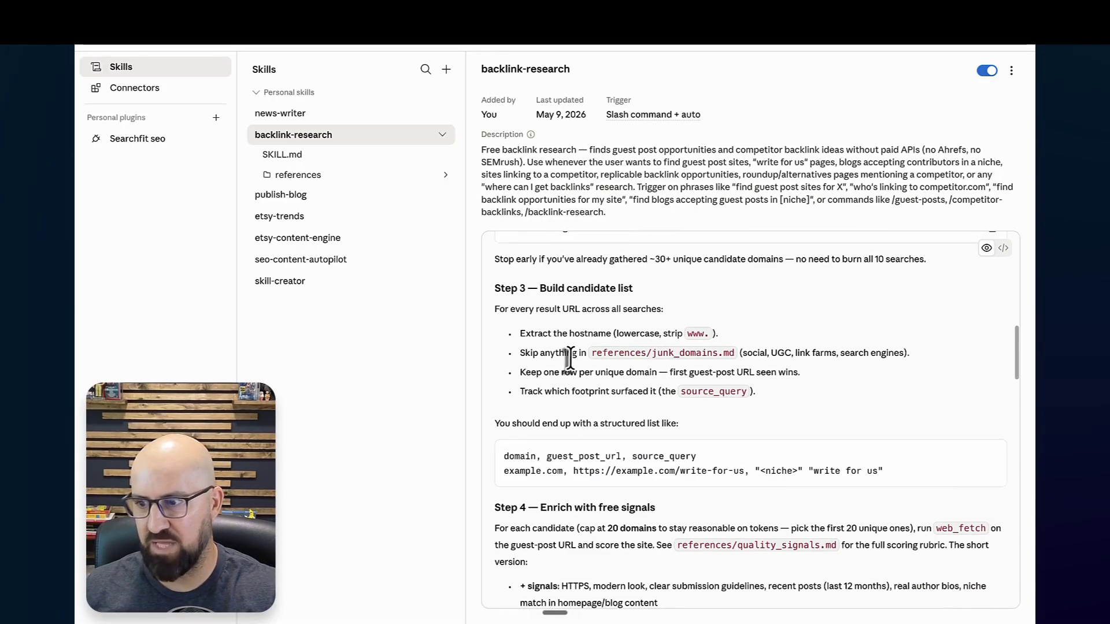
scroll(570, 359, "down", 1)
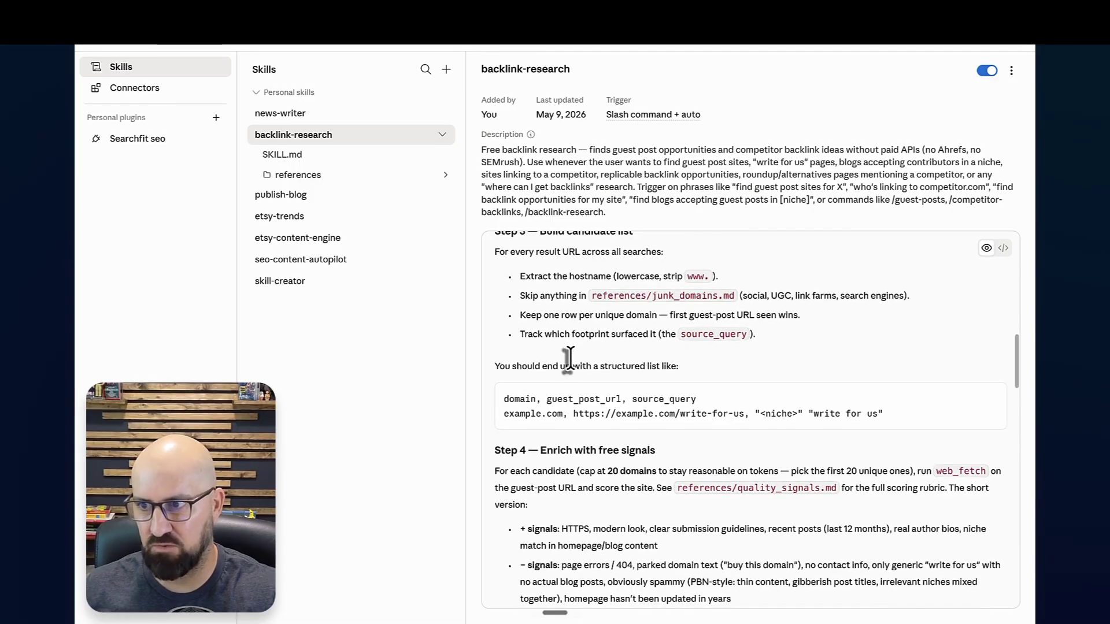
scroll(569, 359, "up", 5)
scroll(543, 333, "up", 1)
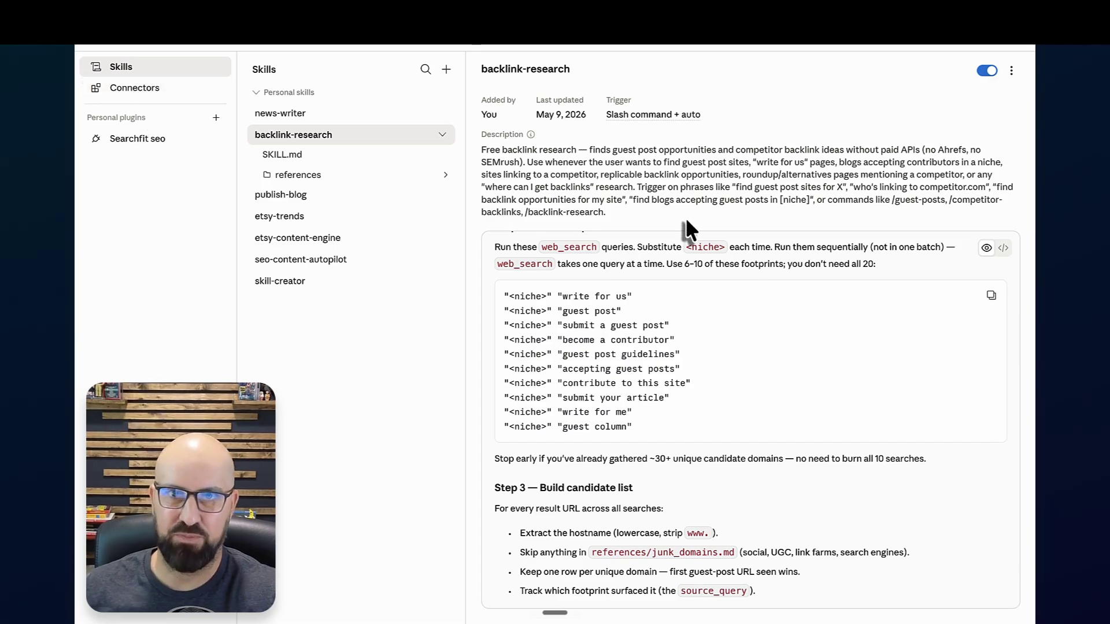
scroll(695, 242, "down", 2)
left_click_drag(504, 256, 601, 387)
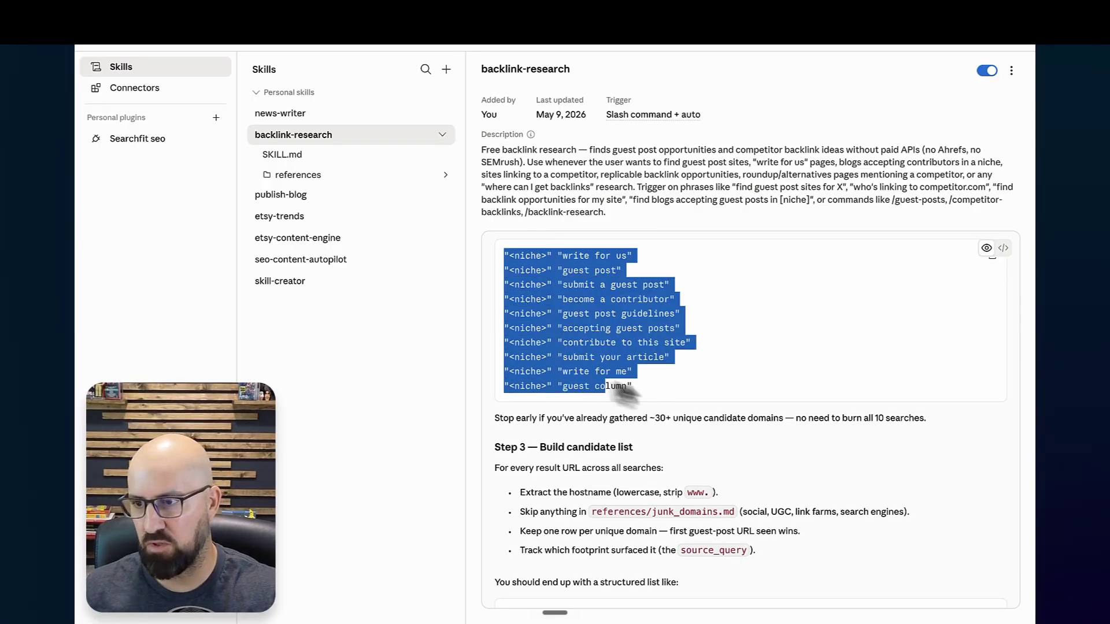
scroll(638, 380, "down", 2)
scroll(637, 380, "up", 3)
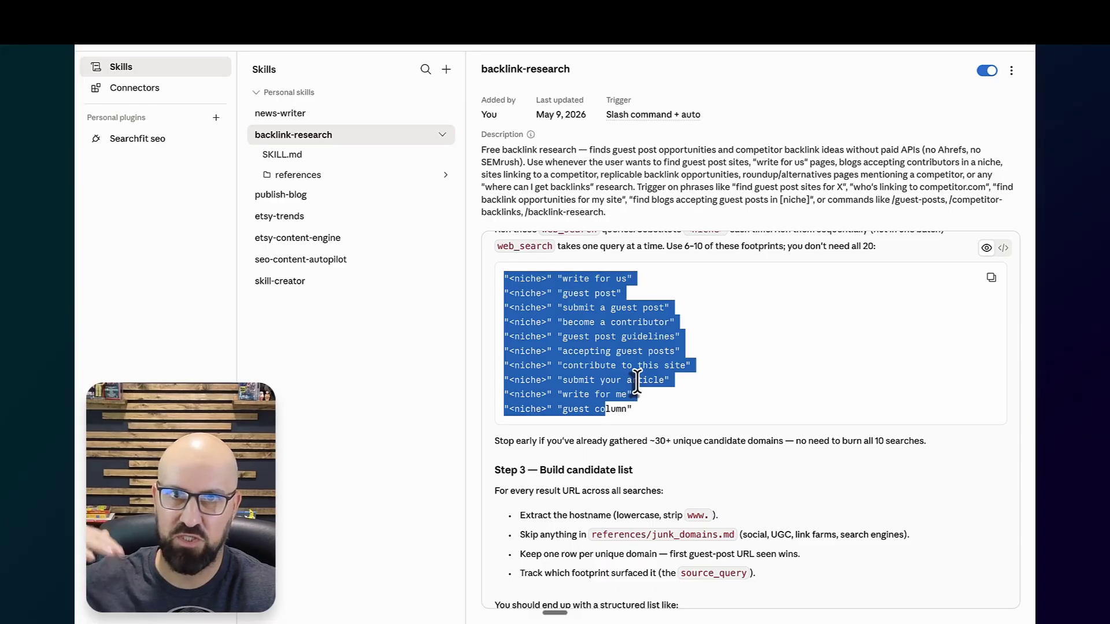
- Review the guest post finder's scoring and output steps and Workflow B, the competitor backlink finder, through its discovery searches
scroll(672, 398, "down", 5)
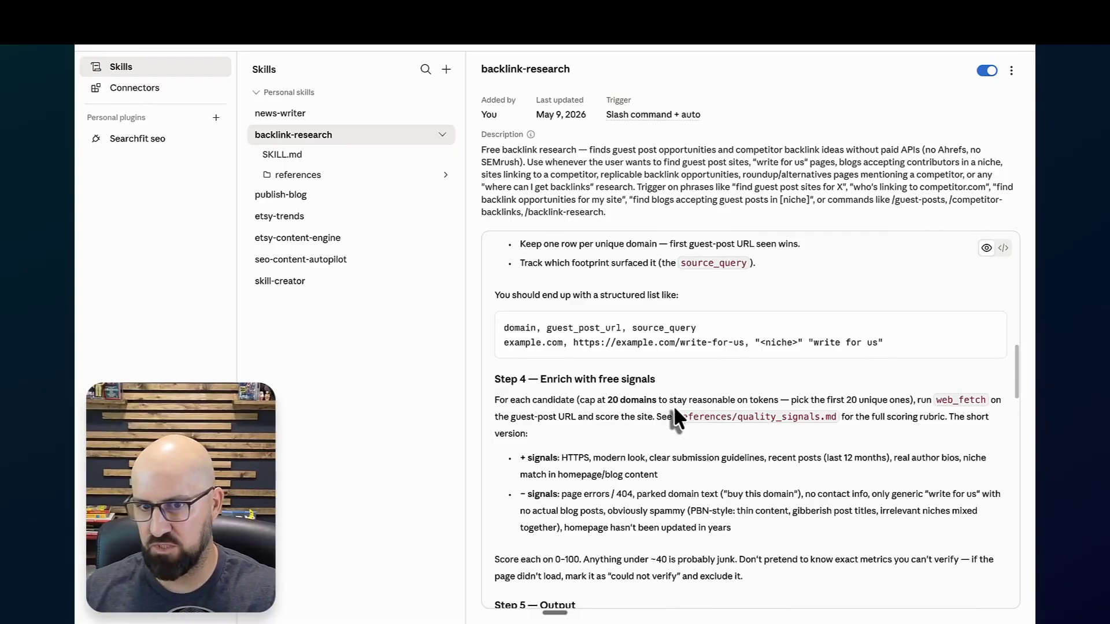
scroll(674, 407, "down", 7)
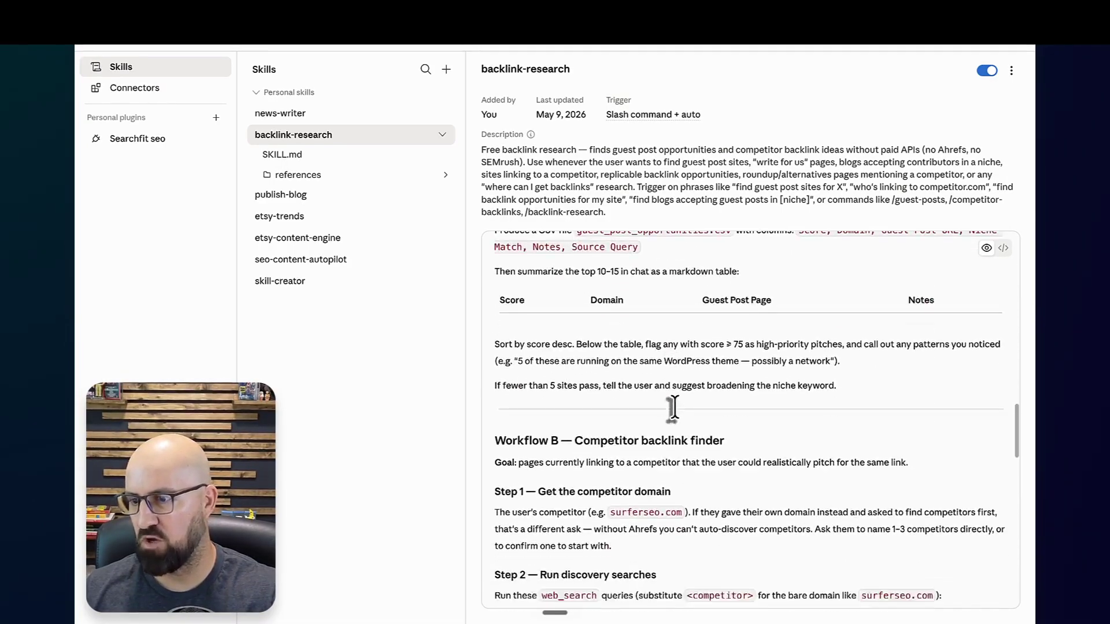
scroll(674, 407, "down", 3)
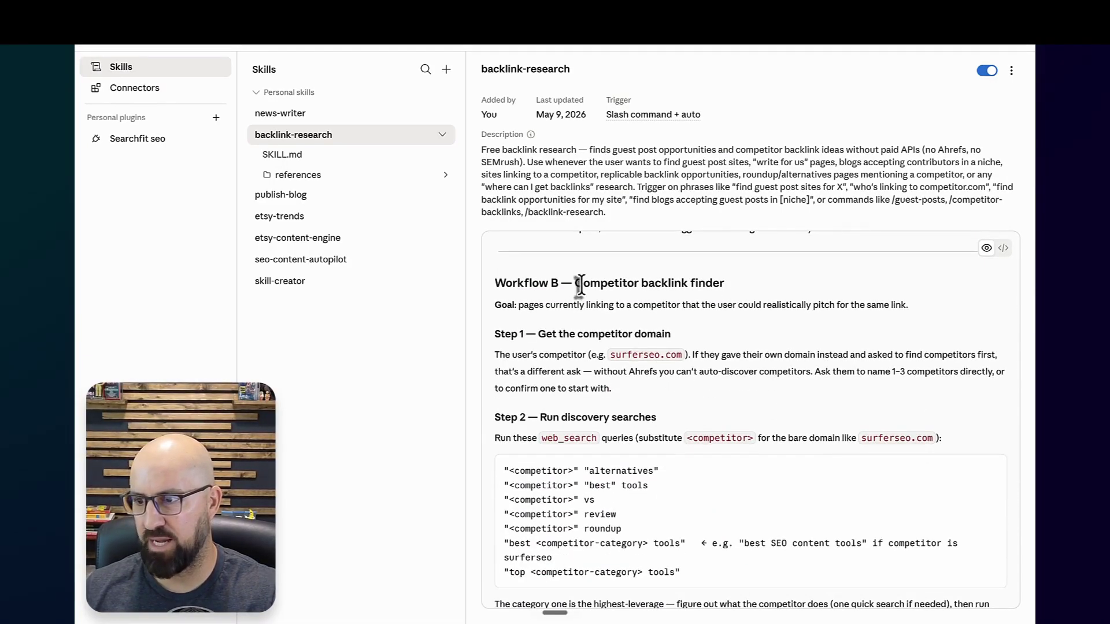
left_click_drag(580, 284, 730, 563)
scroll(744, 421, "down", 2)
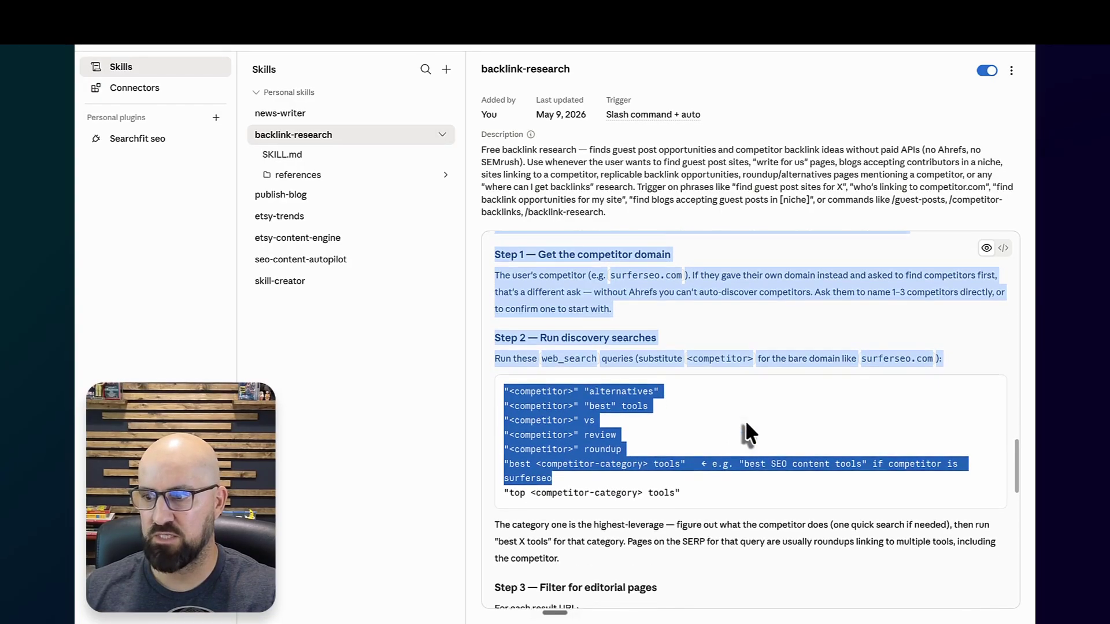
left_click(816, 408)
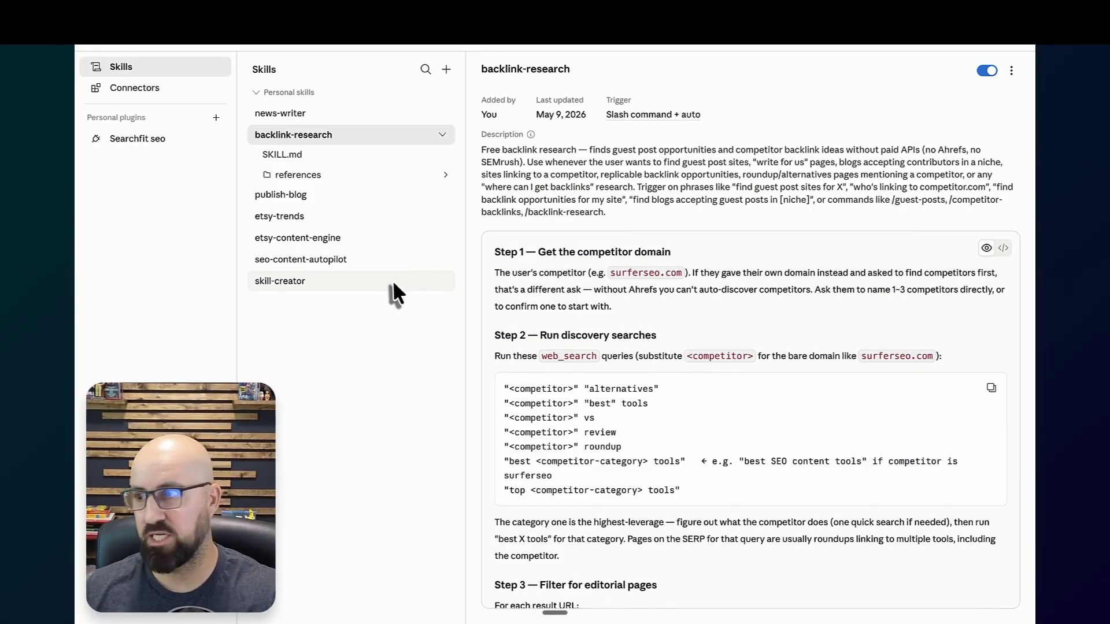
left_click(149, 30)
type("/")
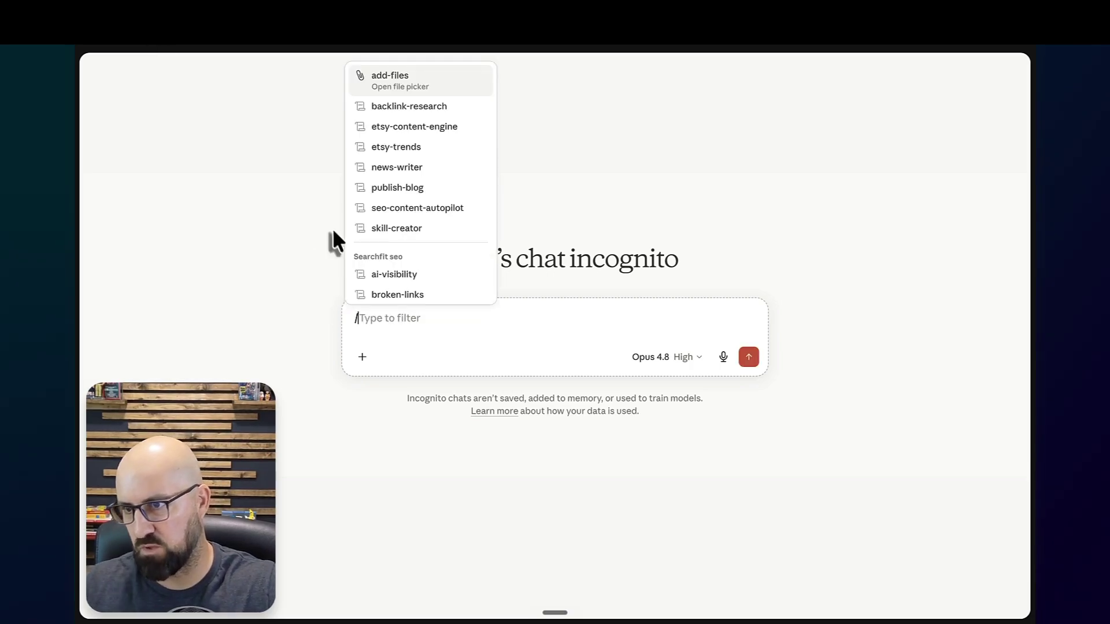
left_click(420, 110)
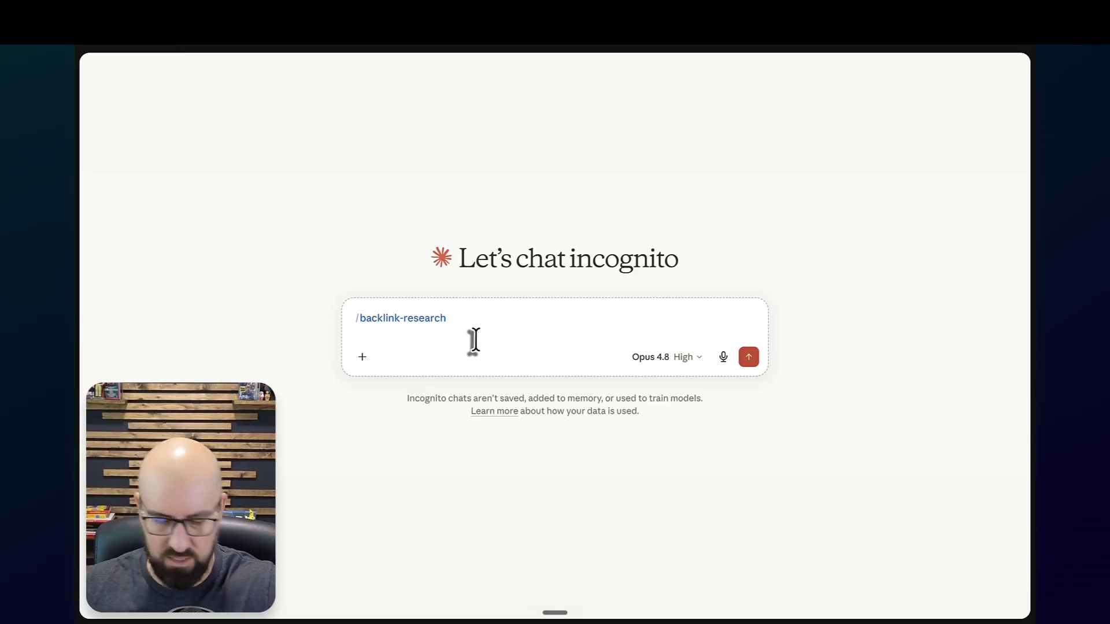
type("https://miamichiropractic.us/")
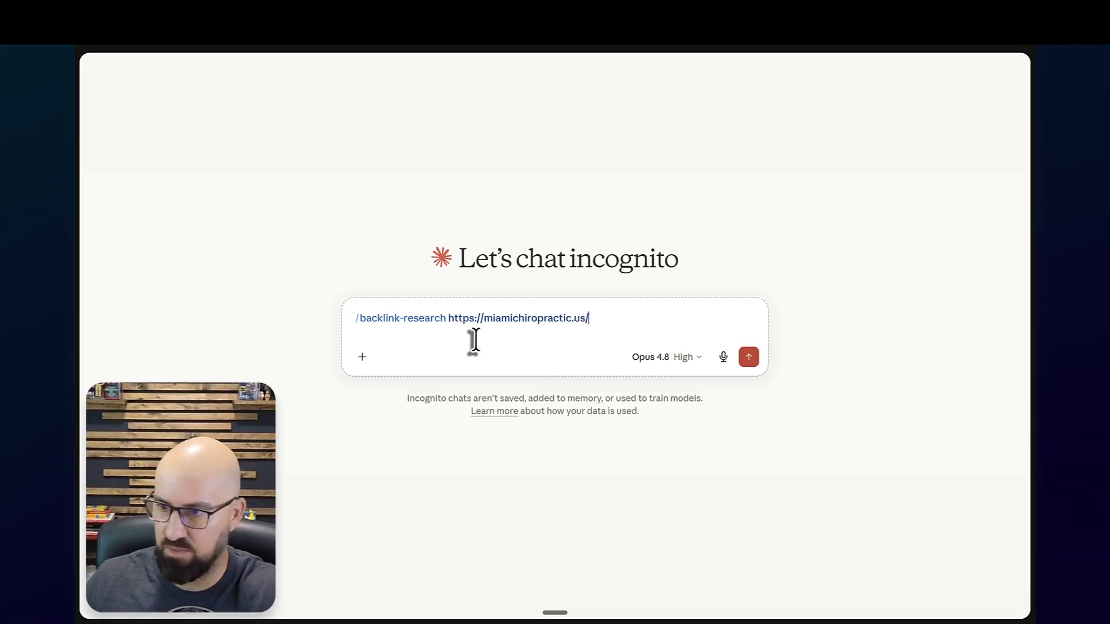
left_click(749, 356)
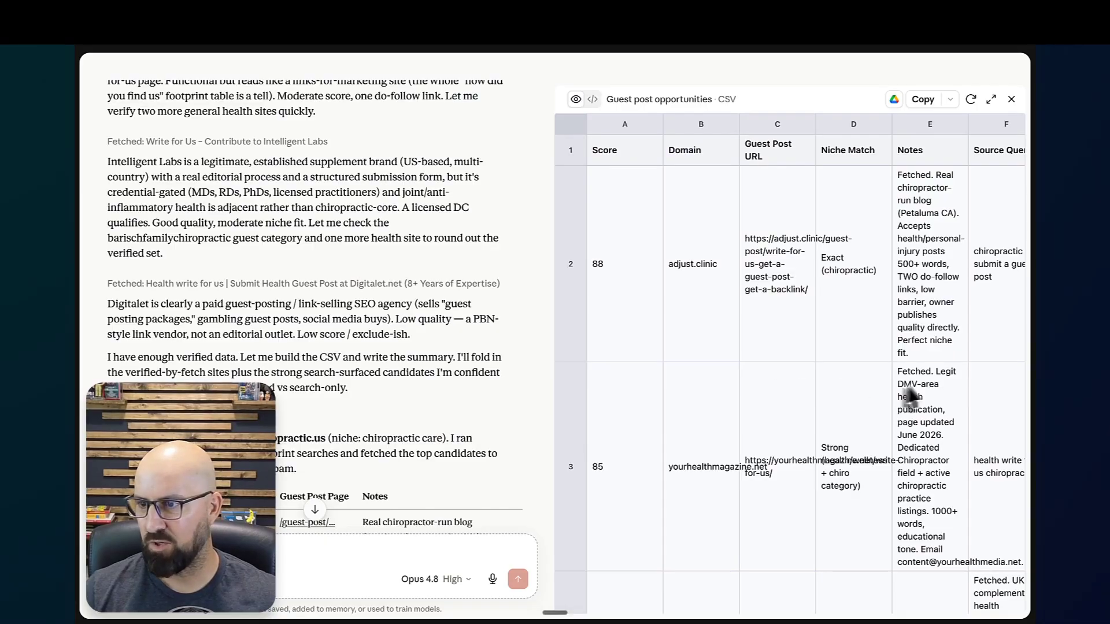
scroll(702, 382, "down", 1)
scroll(703, 359, "up", 2)
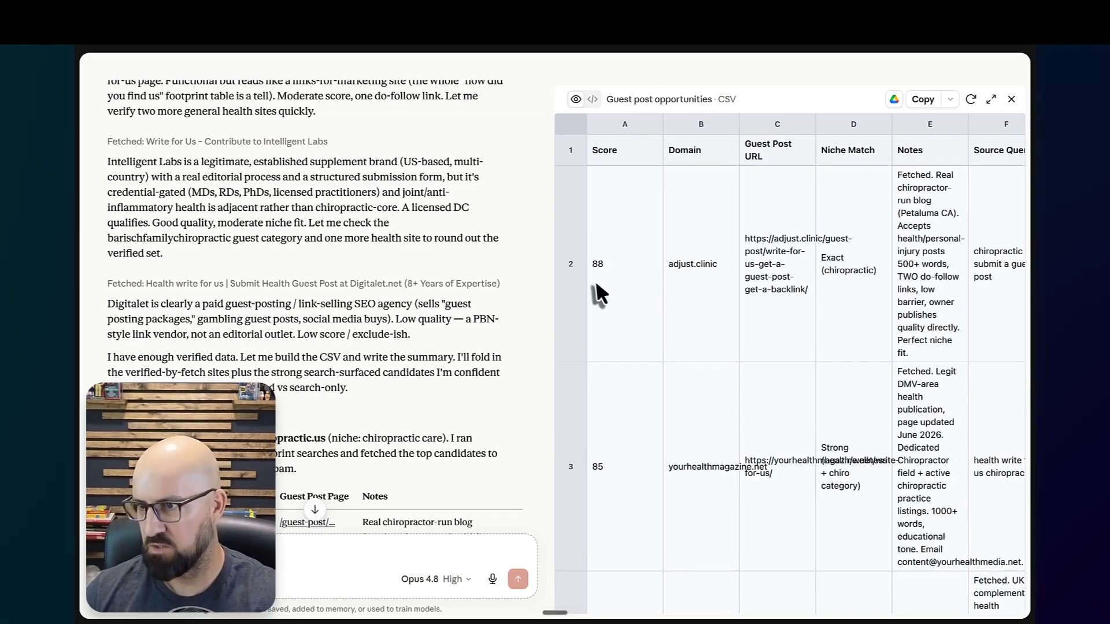
- Examine the guest post opportunities CSV from the top-scored domains down to the lowest rows, including niche match, notes and source query
scroll(595, 292, "down", 1)
scroll(596, 278, "up", 1)
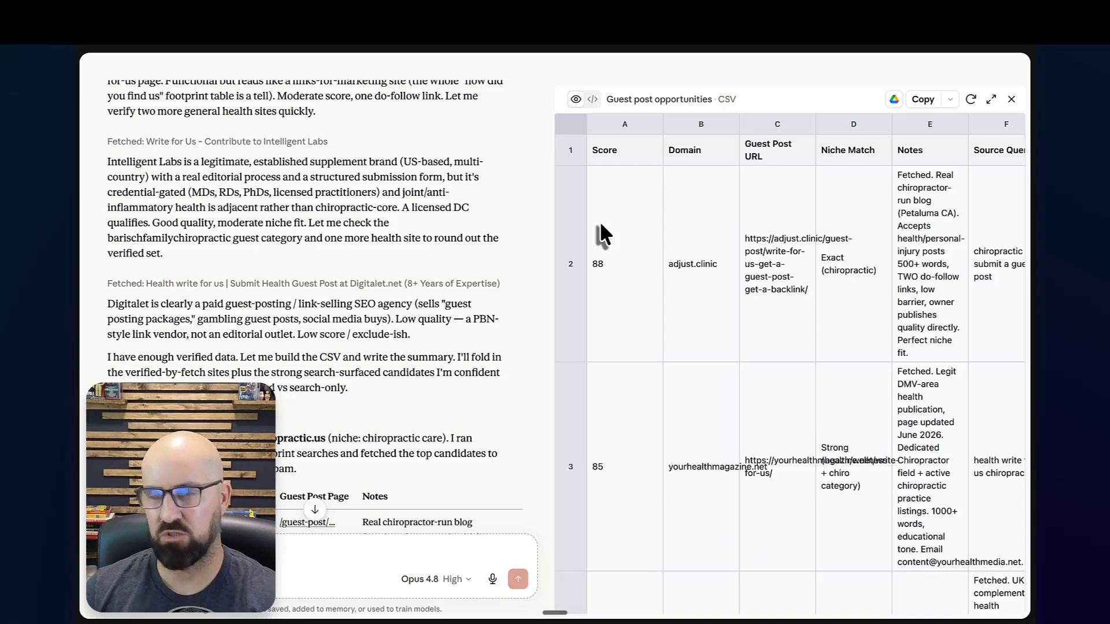
scroll(667, 295, "right", 1)
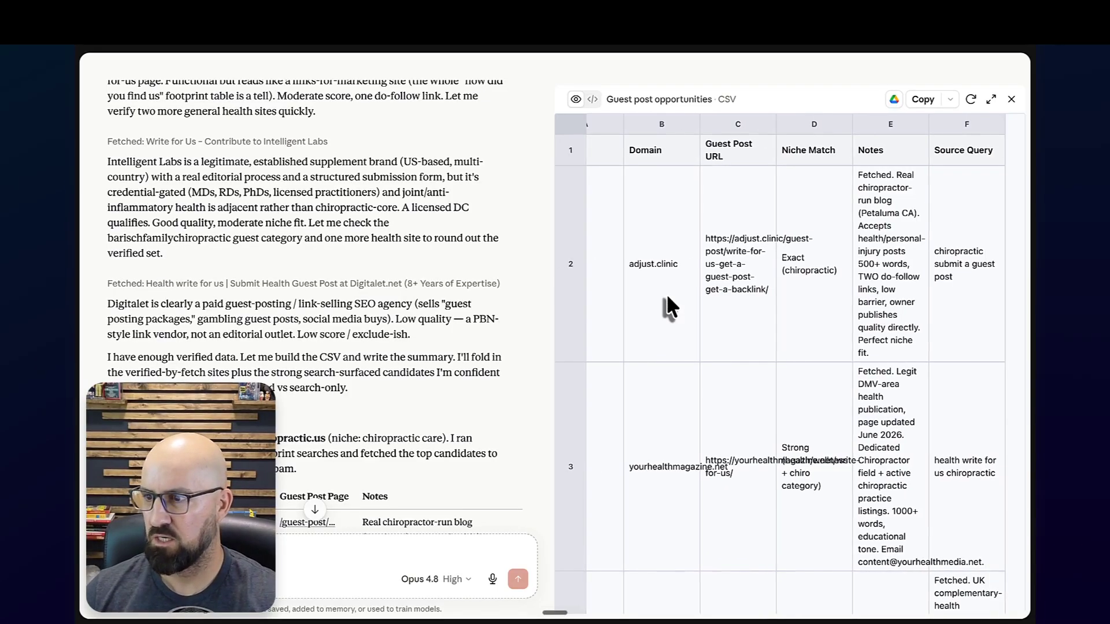
scroll(668, 293, "left", 1)
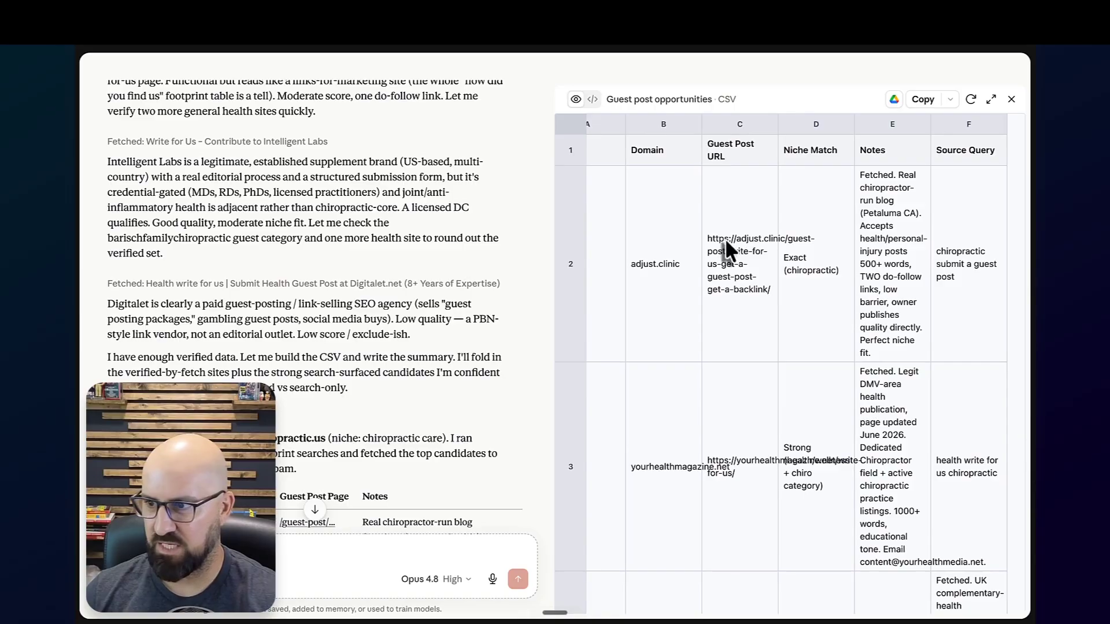
scroll(754, 288, "right", 1)
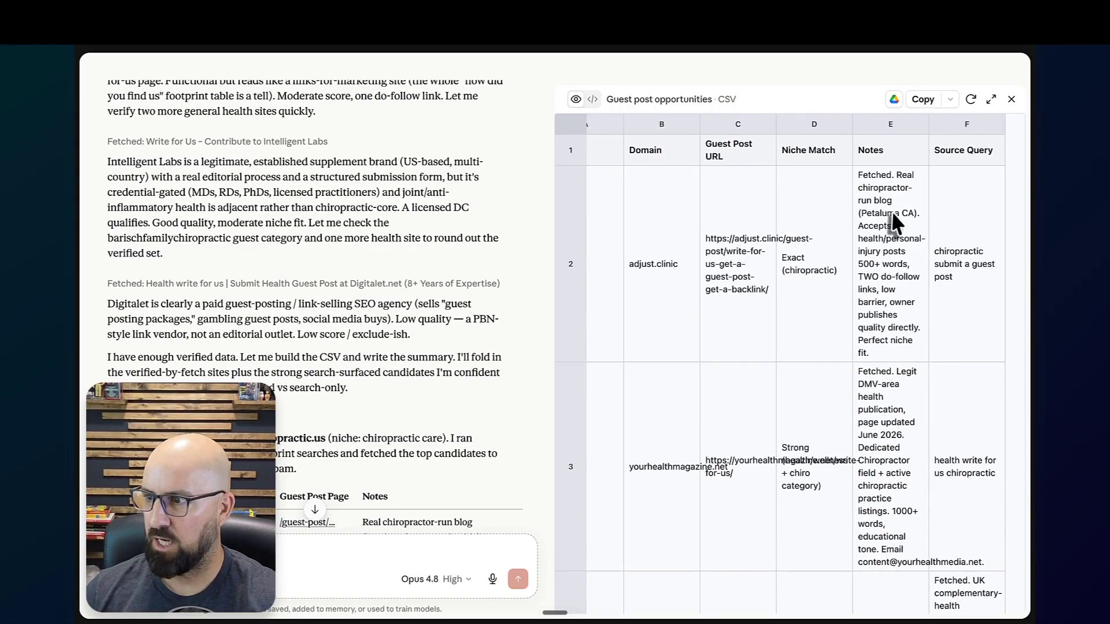
scroll(980, 272, "left", 1)
scroll(787, 314, "down", 5)
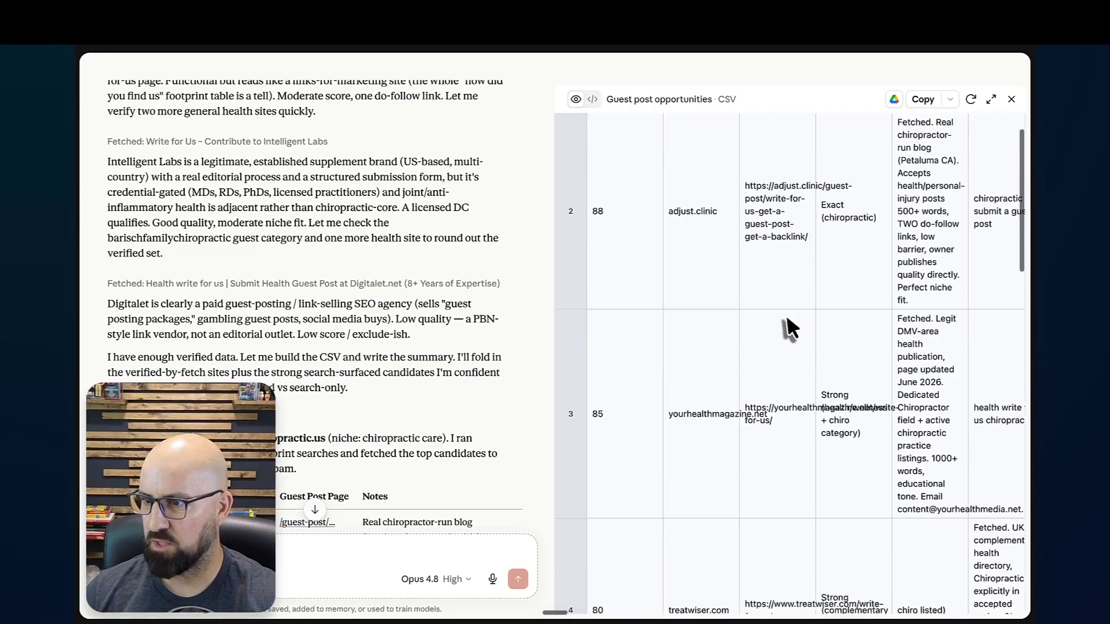
scroll(779, 318, "down", 6)
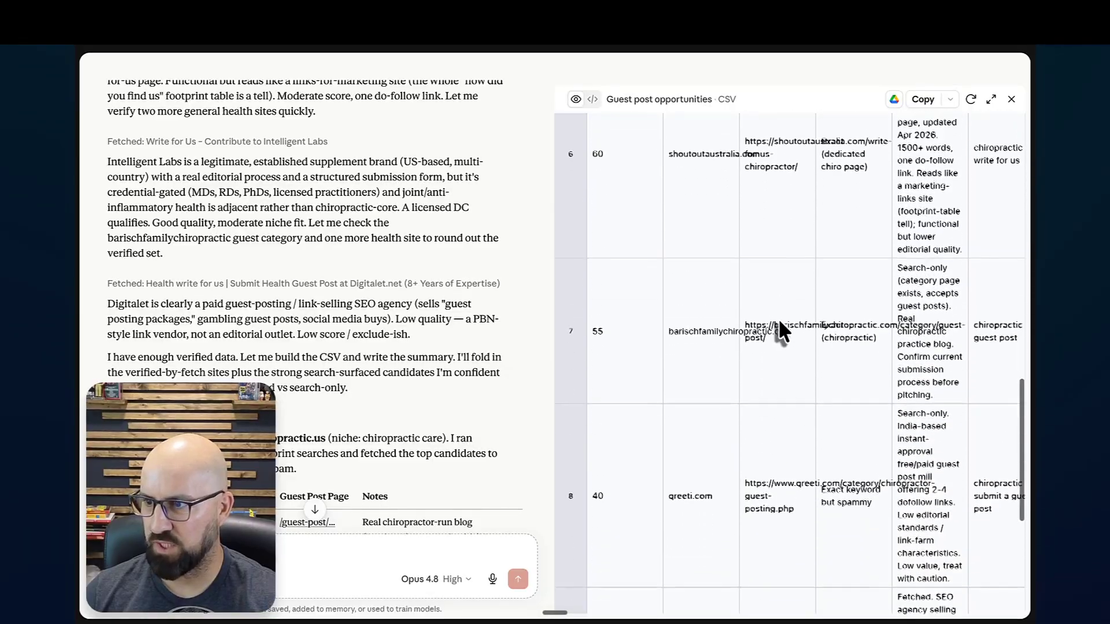
scroll(779, 318, "up", 5)
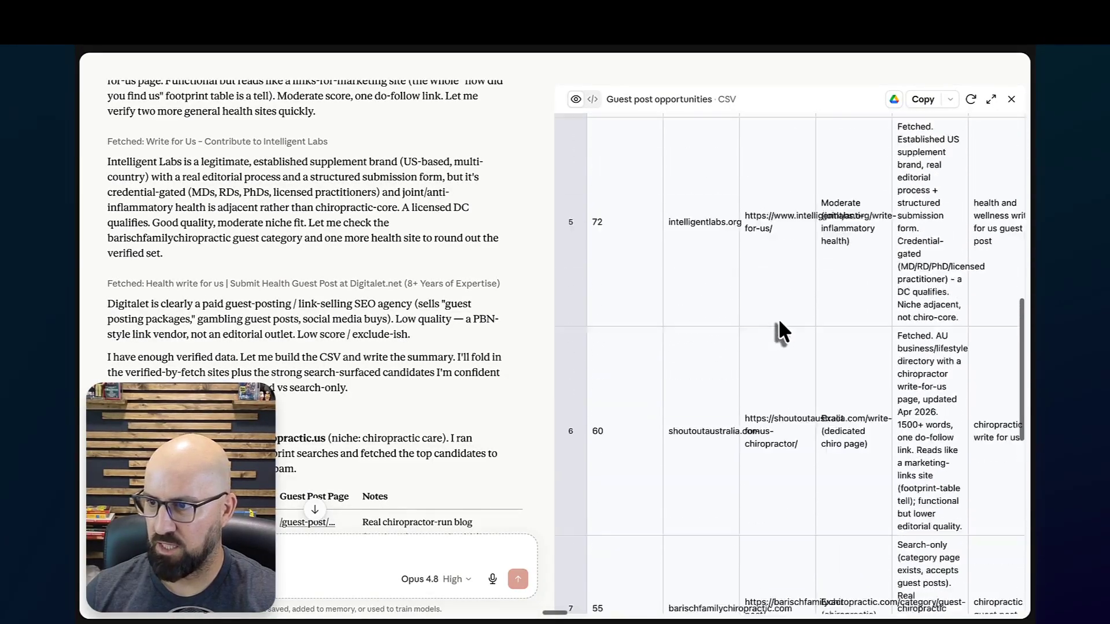
scroll(778, 318, "down", 9)
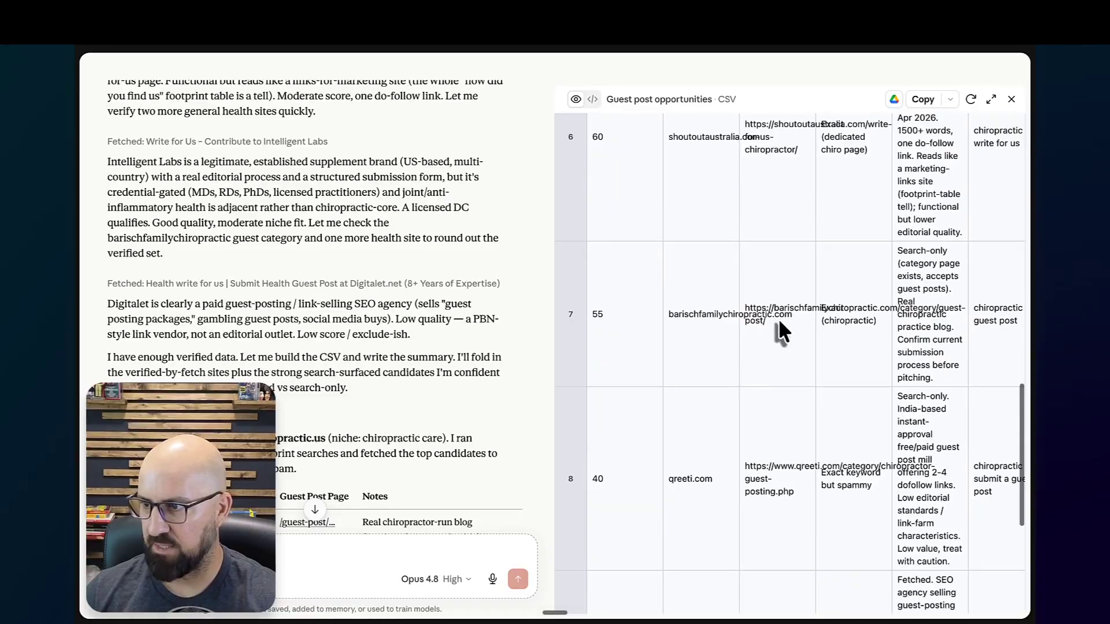
scroll(779, 318, "down", 1)
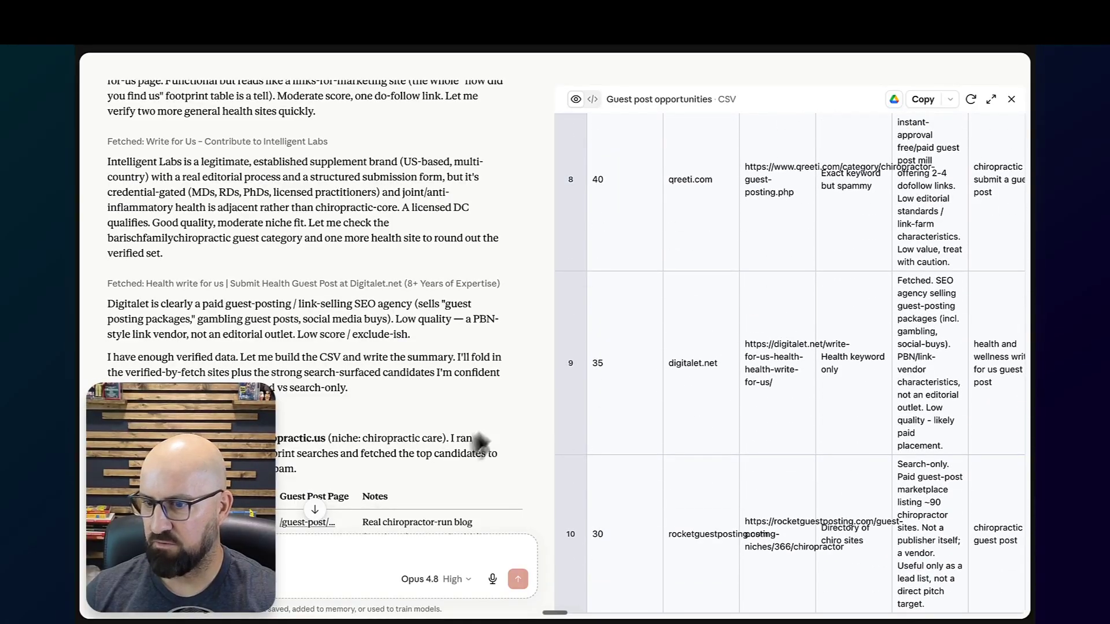
- Review the backlink research chat from the initial /backlink-research request to the high-priority pitches and the patterns and cautions
scroll(307, 491, "down", 15)
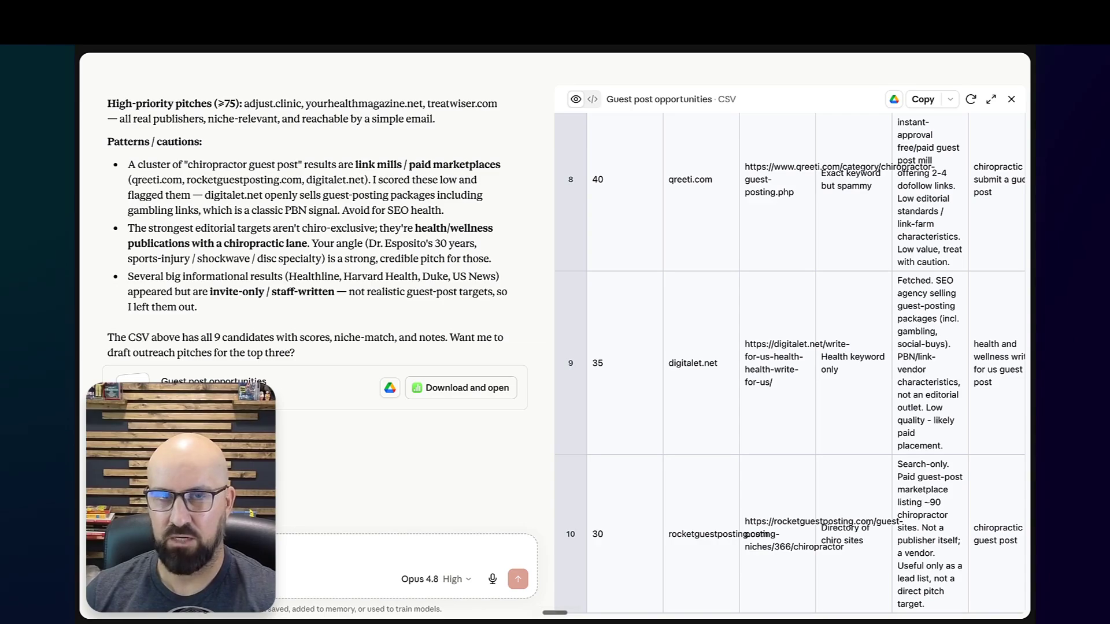
scroll(303, 396, "up", 15)
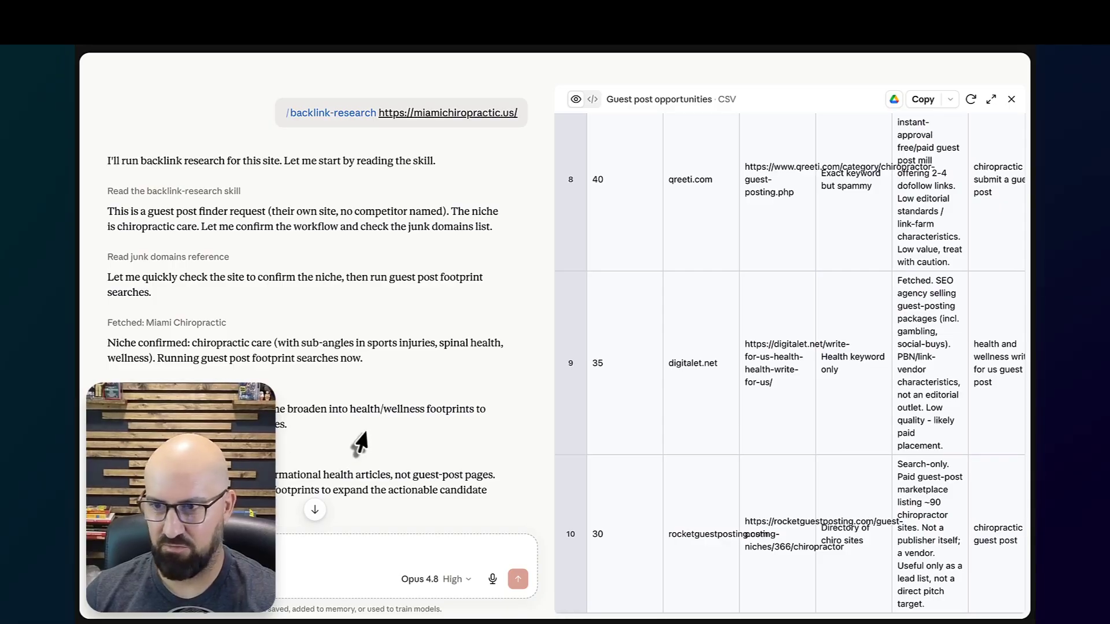
scroll(219, 375, "down", 20)
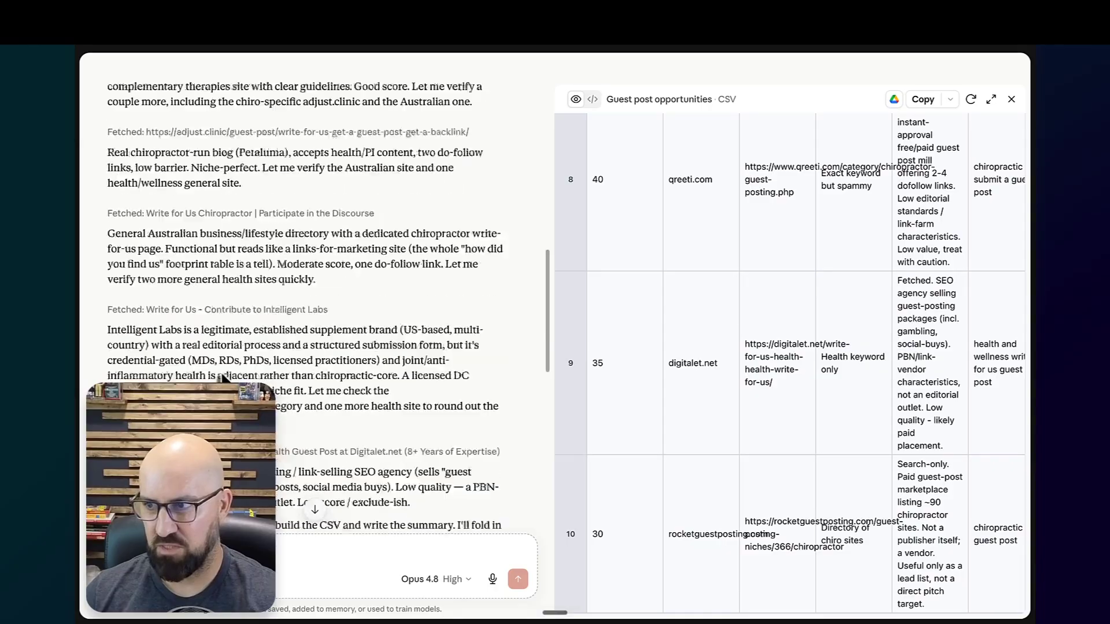
scroll(370, 434, "down", 10)
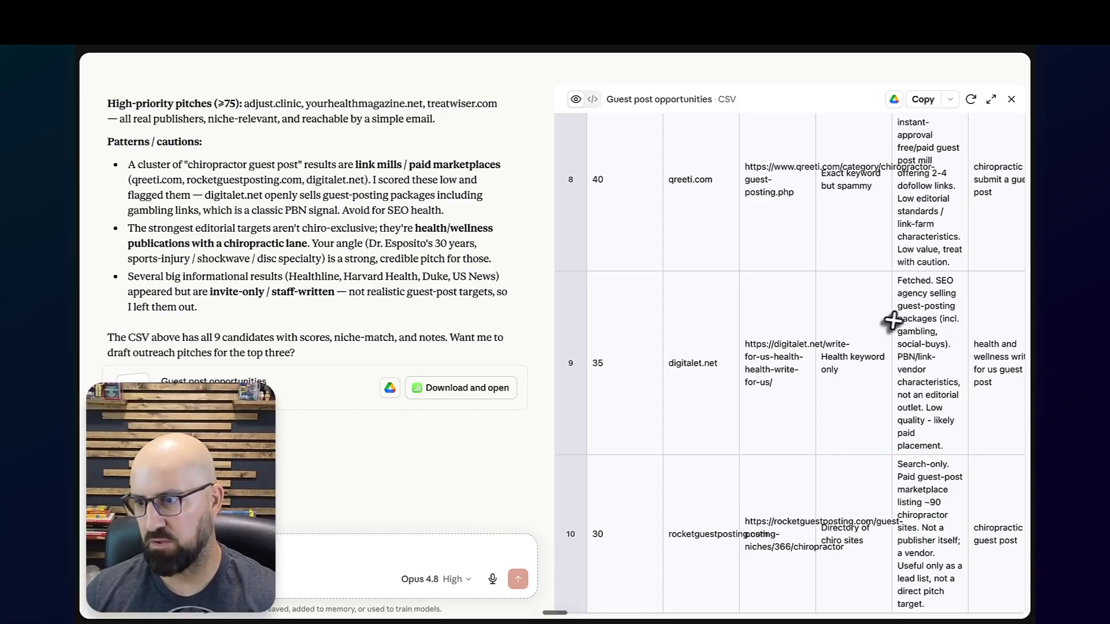
scroll(692, 386, "up", 1)
scroll(692, 386, "up", 5)
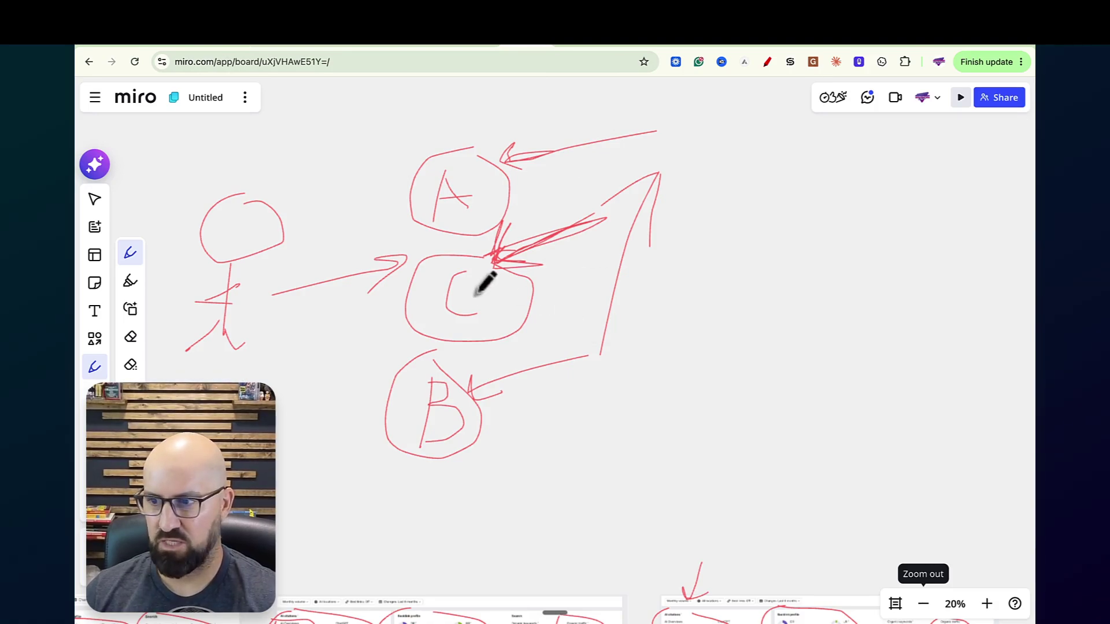
- On the Miro board, draw freehand arrows pointing at circle C and circle B
left_click_drag(484, 293, 703, 302)
mouse_move(548, 272)
left_mouse_down()
mouse_move(477, 294)
mouse_move(565, 323)
left_mouse_up()
left_click(260, 45)
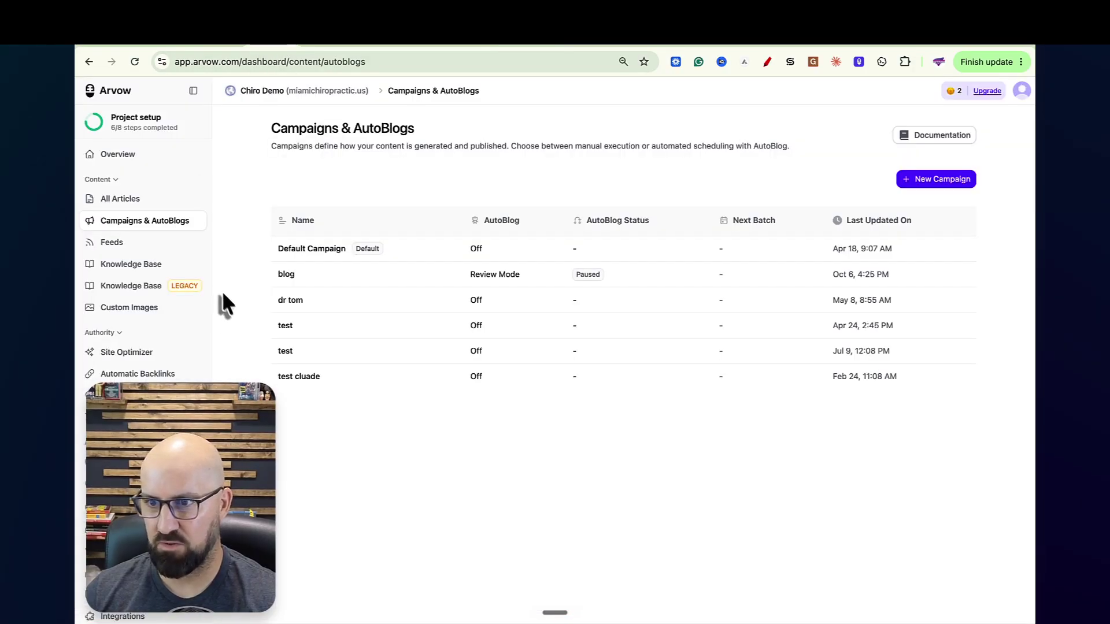
left_click(511, 47)
scroll(601, 318, "left", 4)
scroll(665, 306, "down", 5)
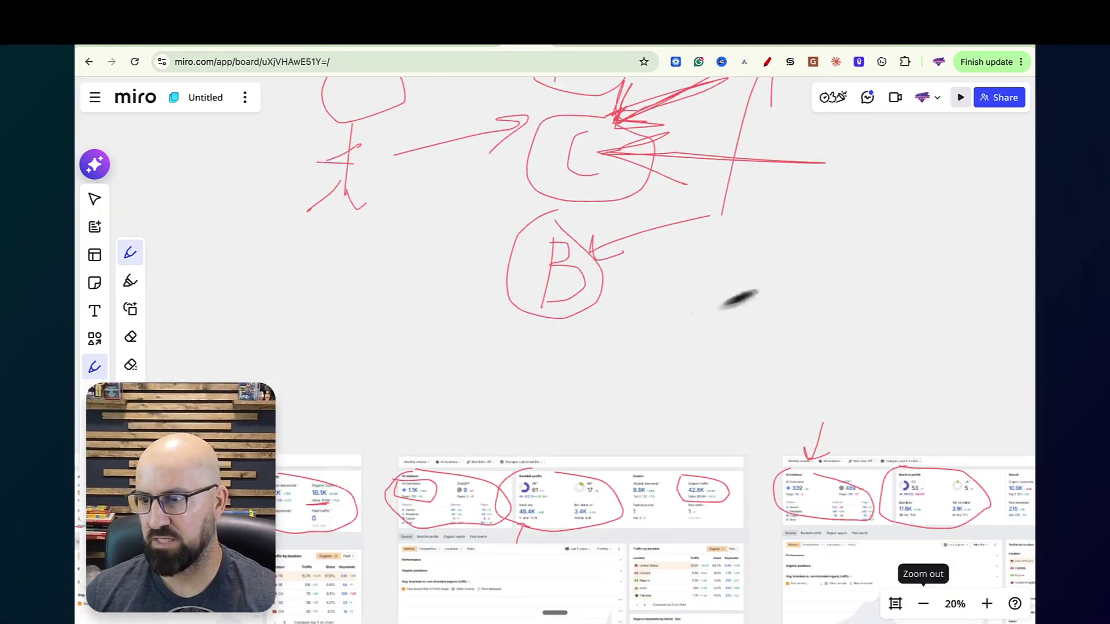
mouse_move(783, 298)
left_mouse_down()
mouse_move(601, 293)
mouse_move(648, 269)
left_mouse_up()
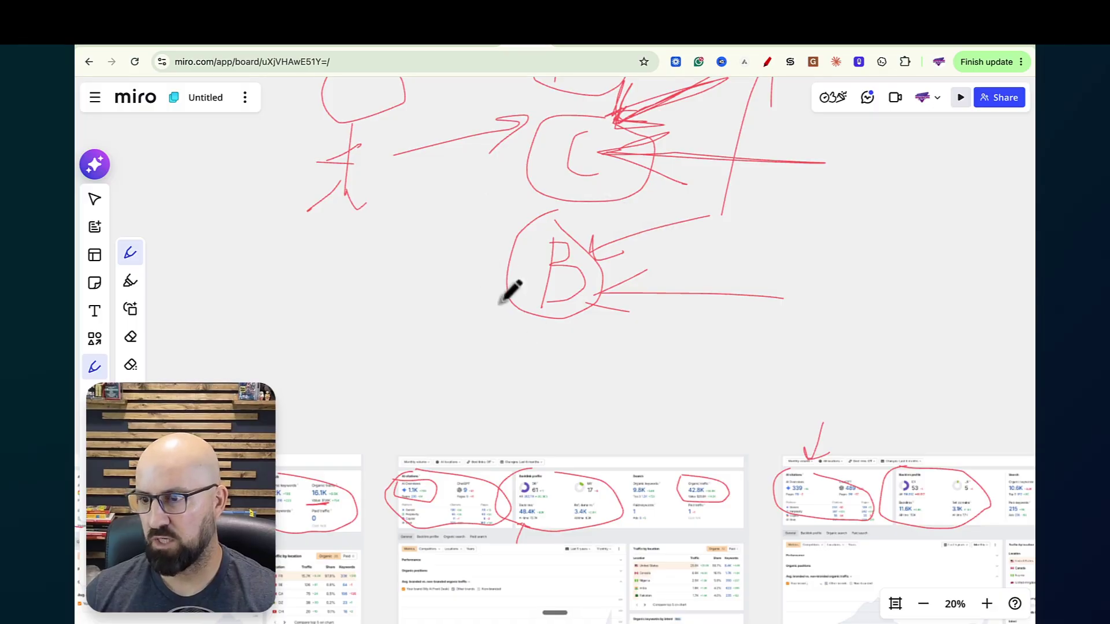
scroll(487, 285, "up", 3)
- Switch to Arvow and view the Automatic Backlinks page for the Chiro Demo project
left_click(268, 46)
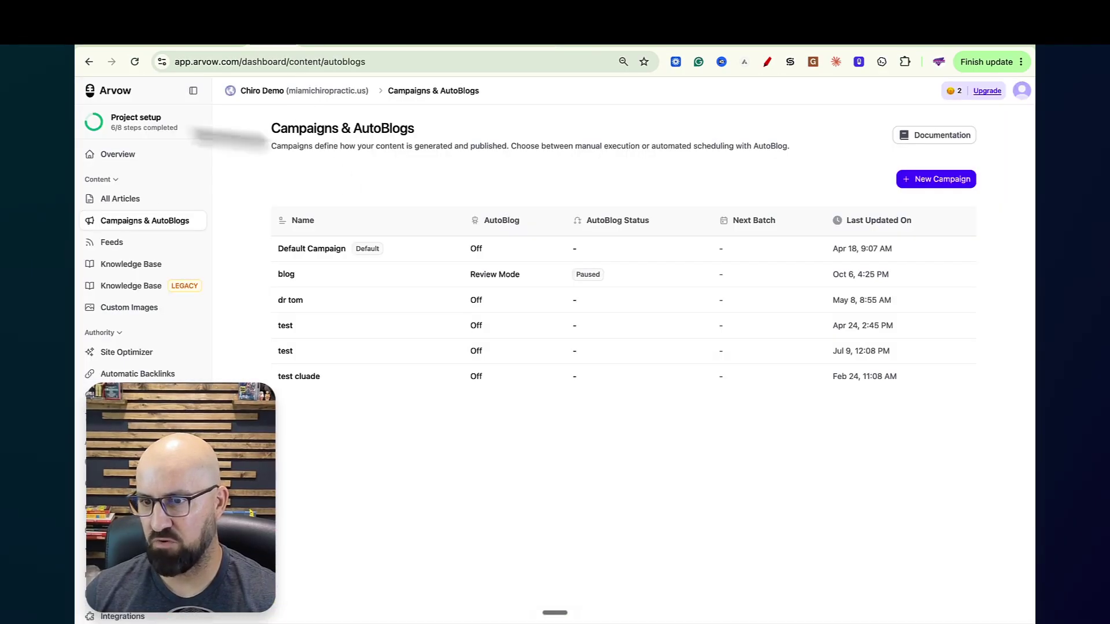
left_click(144, 377)
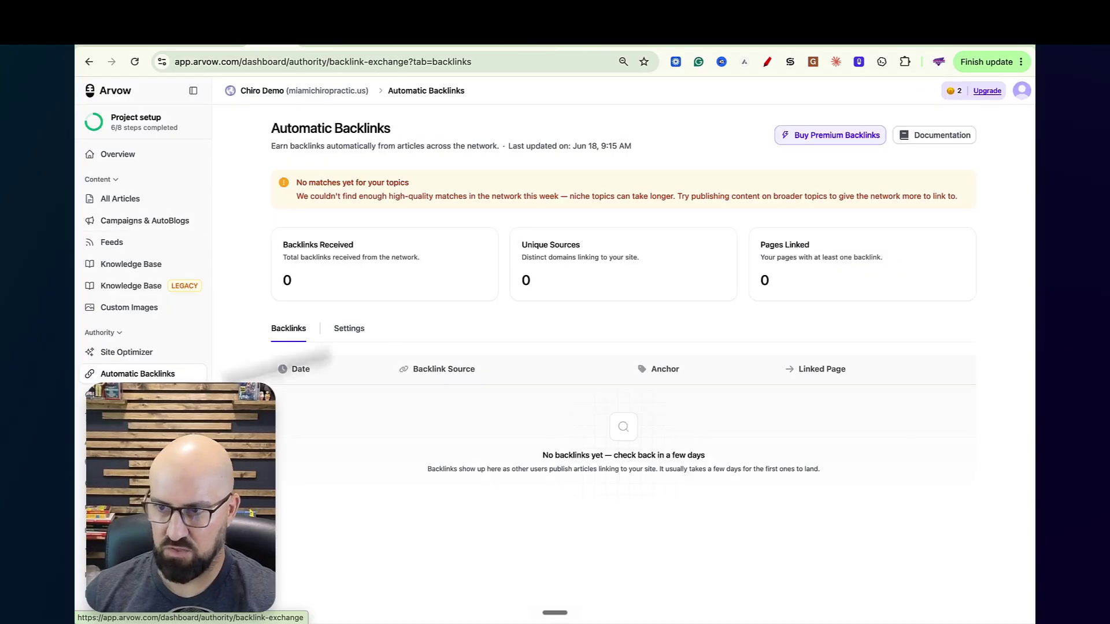
left_click_drag(658, 359, 788, 453)
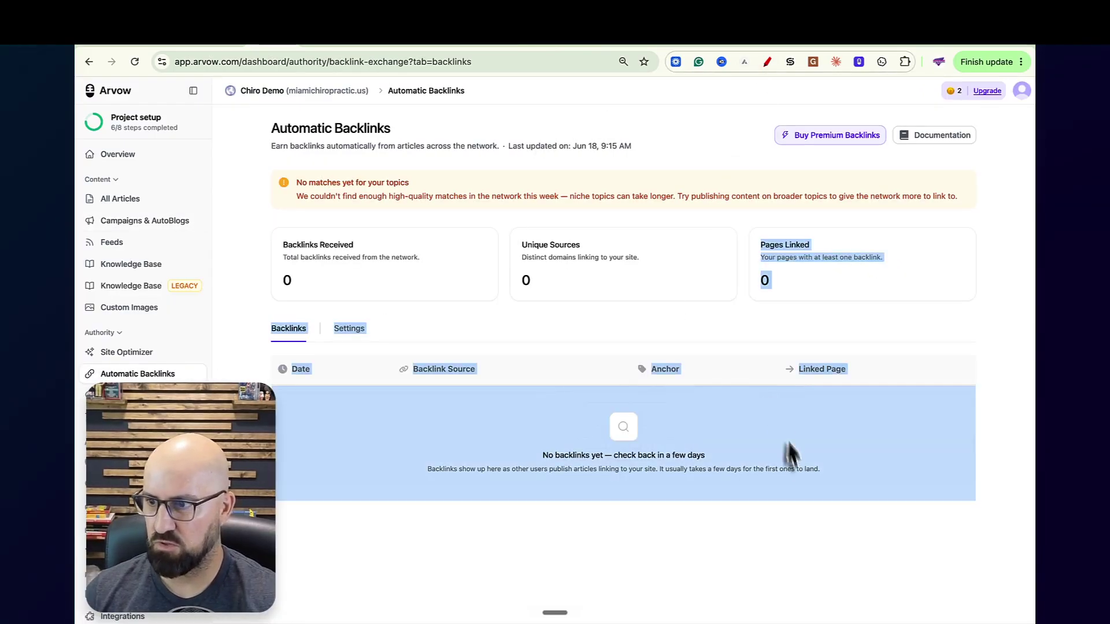
left_click(711, 297)
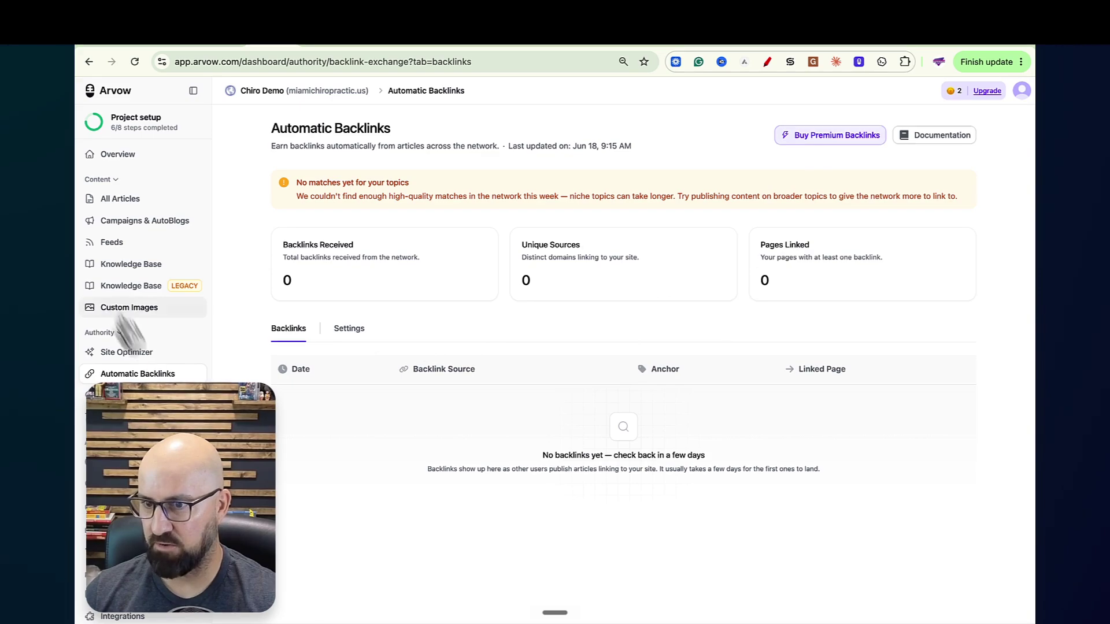
- Sketch a red bowl shape filled with scattered short marks over the Automatic Backlinks page to represent the backlink network
left_click(767, 61)
mouse_move(587, 304)
left_mouse_down()
mouse_move(610, 398)
mouse_move(874, 344)
mouse_move(605, 289)
mouse_move(632, 318)
left_mouse_up()
left_click_drag(703, 320, 710, 321)
left_click_drag(799, 306, 809, 348)
left_click_drag(783, 373, 778, 374)
left_click_drag(647, 385, 654, 387)
left_click_drag(753, 422, 753, 418)
left_click_drag(751, 377, 745, 364)
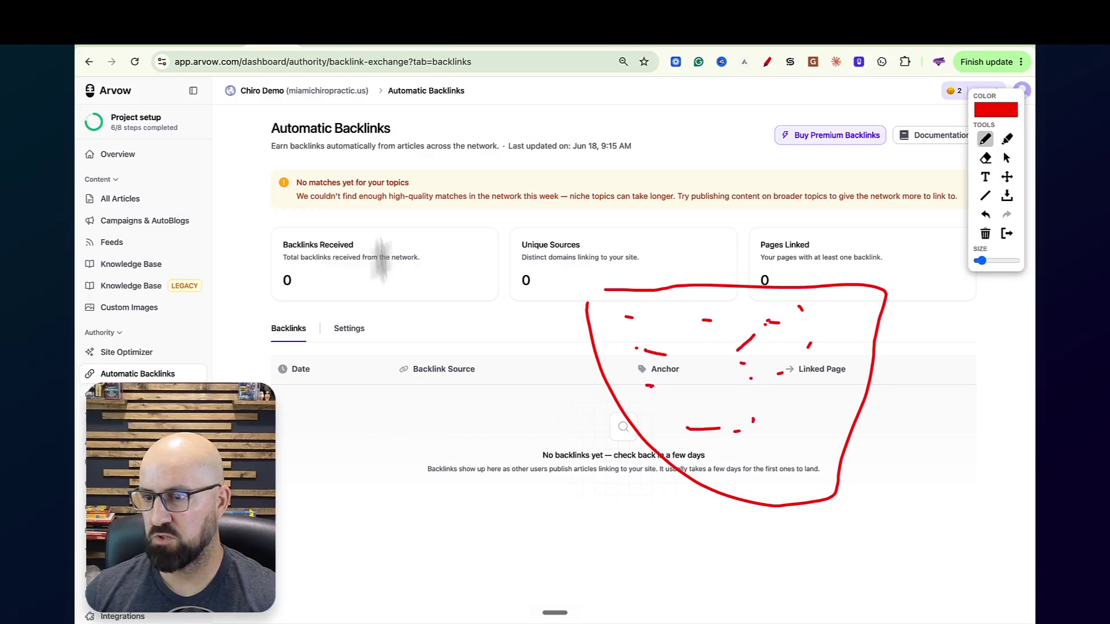
- Draw a rectangle with text-like lines beside the bowl, connect it to circled marks with arrows, and close the annotation overlay
mouse_move(365, 199)
left_mouse_down()
mouse_move(359, 396)
mouse_move(527, 226)
mouse_move(384, 162)
mouse_move(358, 203)
mouse_move(685, 300)
left_mouse_up()
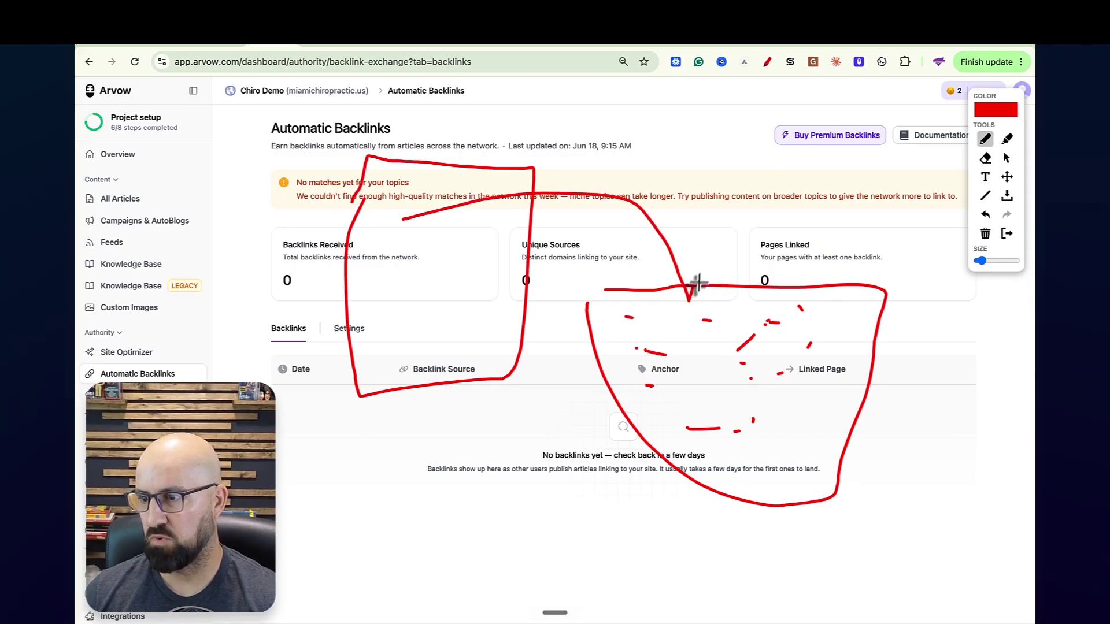
left_click_drag(748, 367, 448, 323)
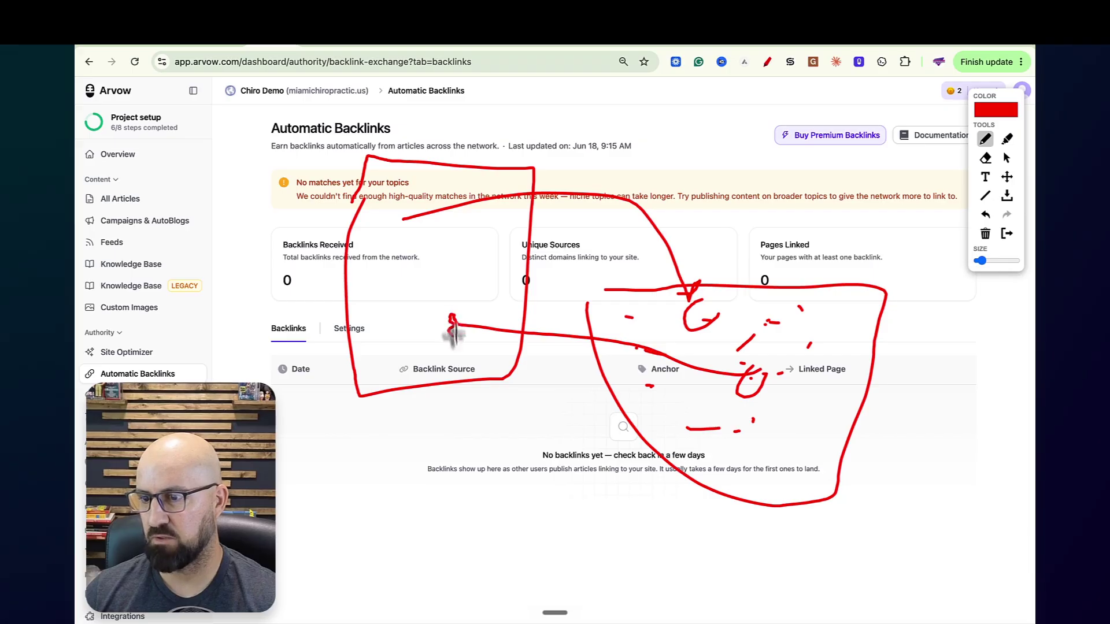
left_click_drag(384, 292, 475, 284)
mouse_move(380, 330)
left_mouse_down()
mouse_move(421, 329)
mouse_move(443, 352)
left_mouse_up()
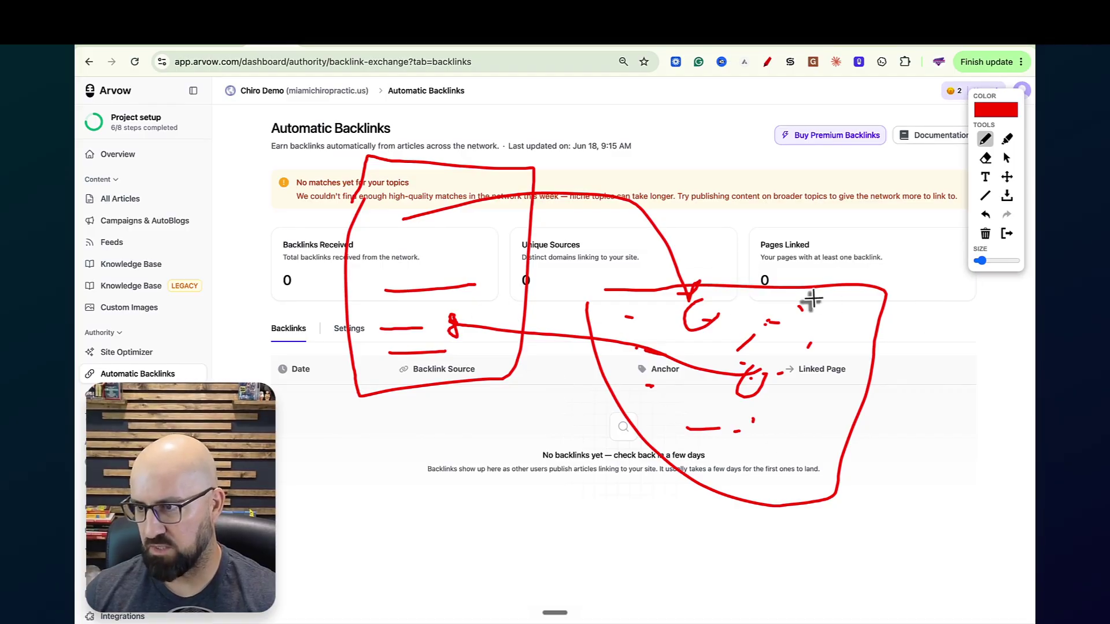
mouse_move(792, 296)
left_mouse_down()
mouse_move(817, 311)
mouse_move(487, 254)
mouse_move(509, 231)
left_mouse_up()
mouse_move(723, 408)
left_mouse_down()
mouse_move(706, 422)
mouse_move(716, 416)
mouse_move(445, 386)
left_mouse_up()
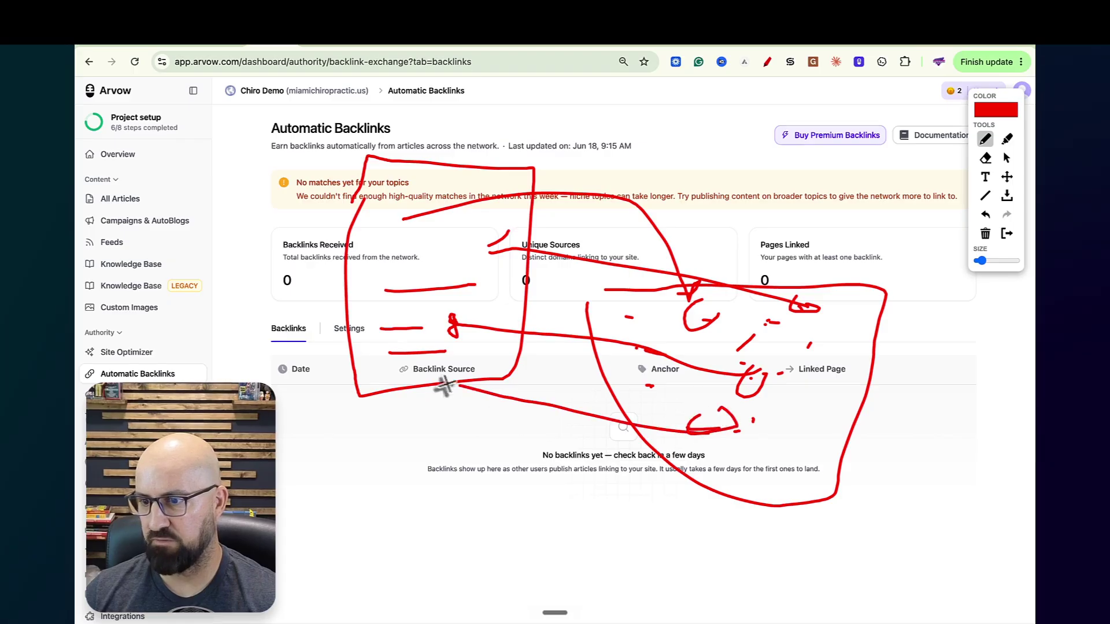
left_click(767, 62)
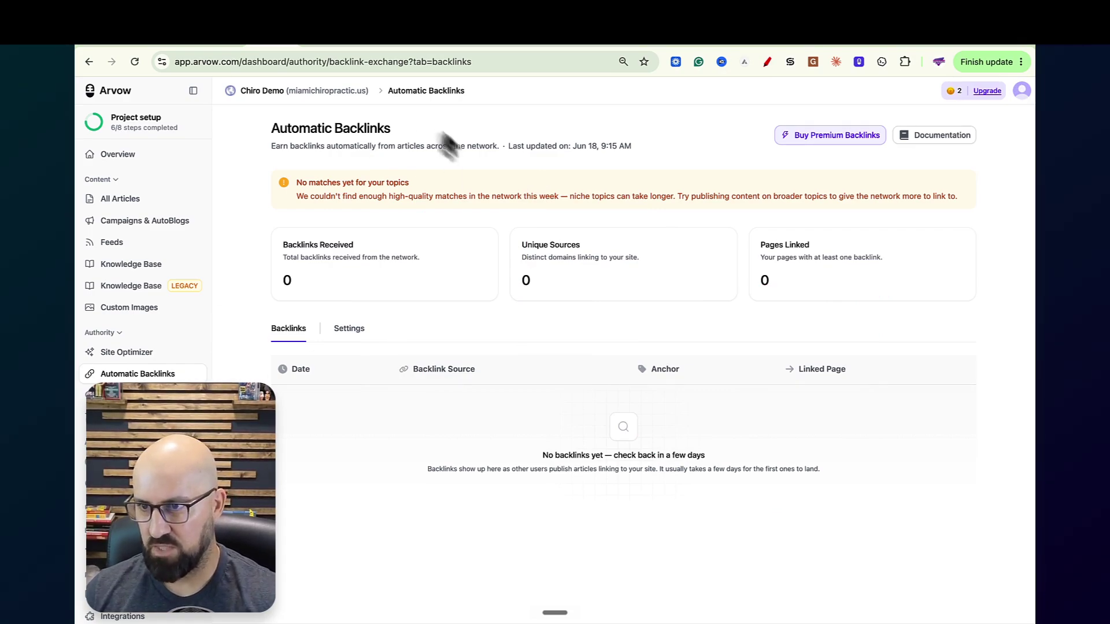
- On the Miro board, draw an arrow from the stick figure towards circle A
left_click(519, 47)
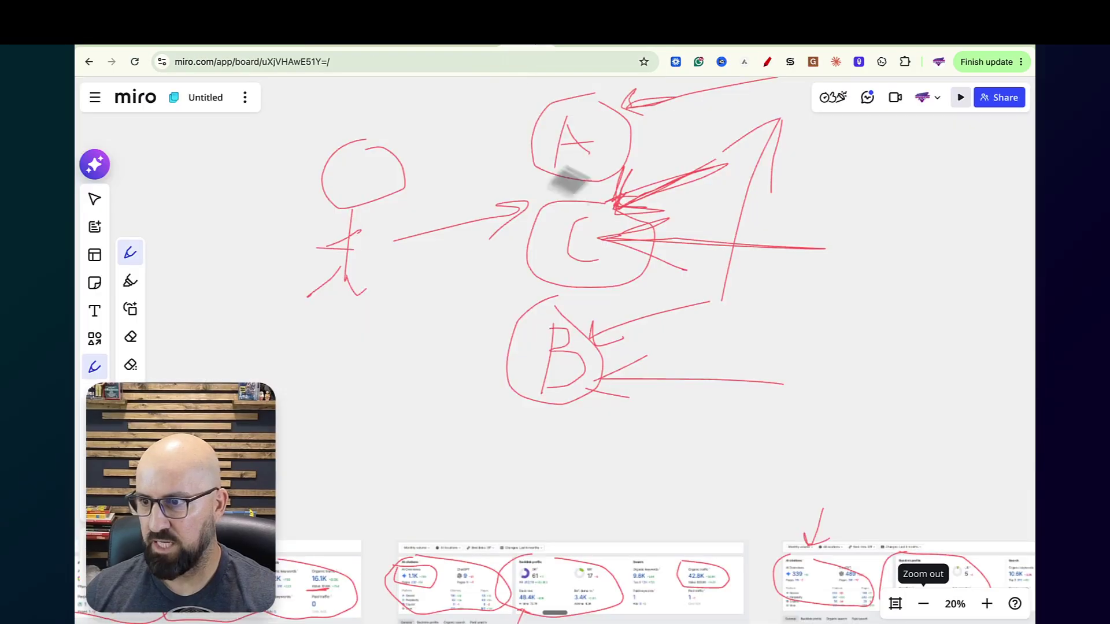
mouse_move(544, 142)
left_mouse_down()
mouse_move(525, 154)
mouse_move(489, 145)
mouse_move(544, 206)
left_mouse_up()
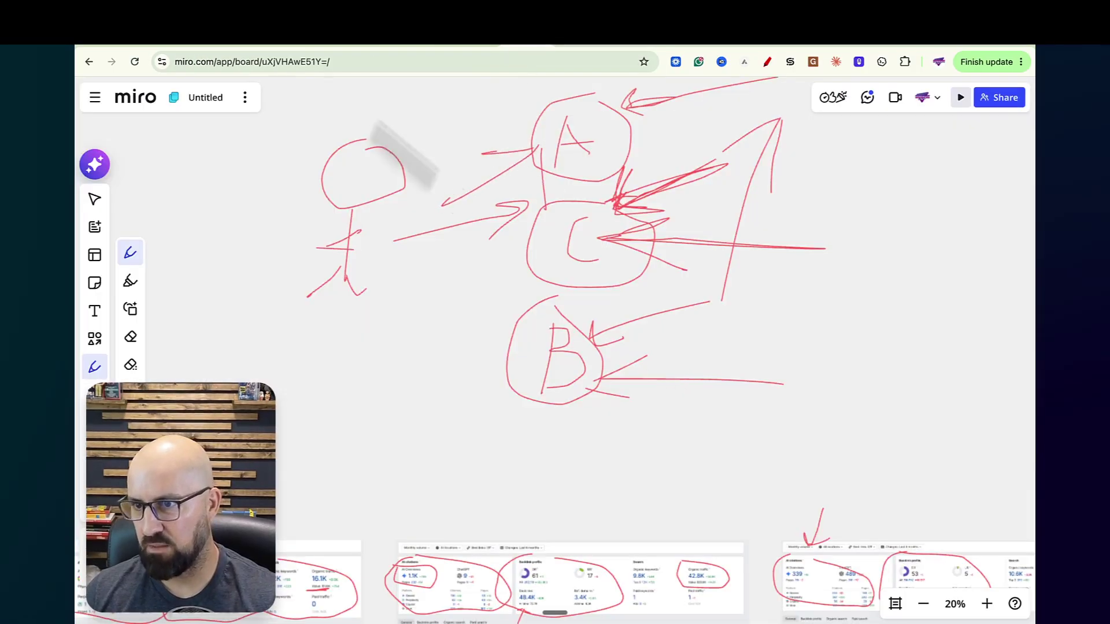
- Return to Arvow and open the Site Optimizer to view its meta title suggestions
left_click(272, 46)
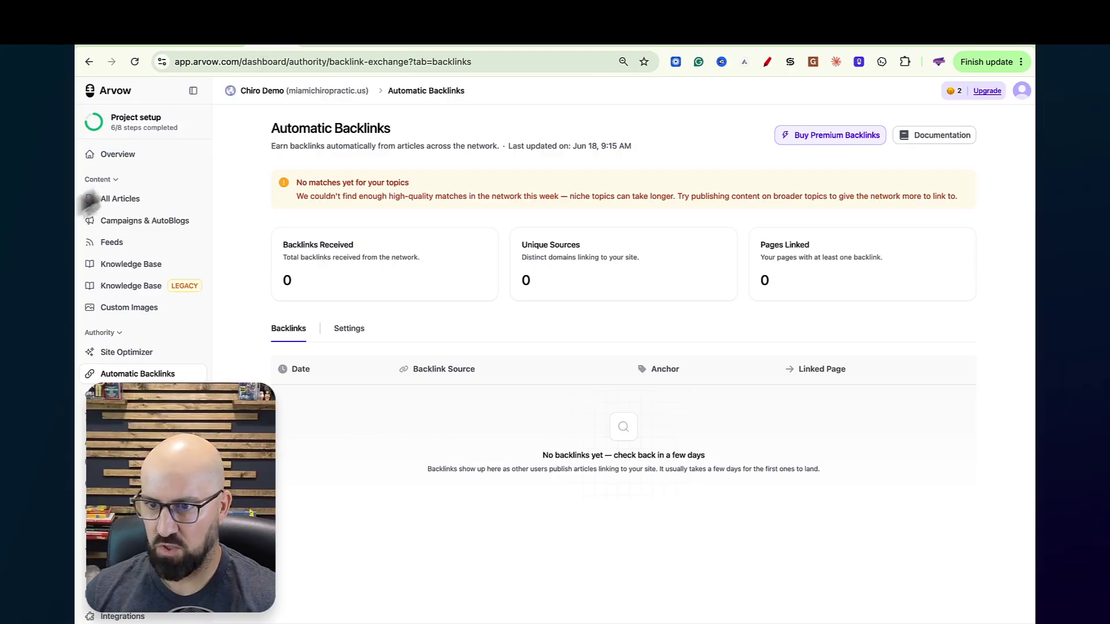
left_click(133, 356)
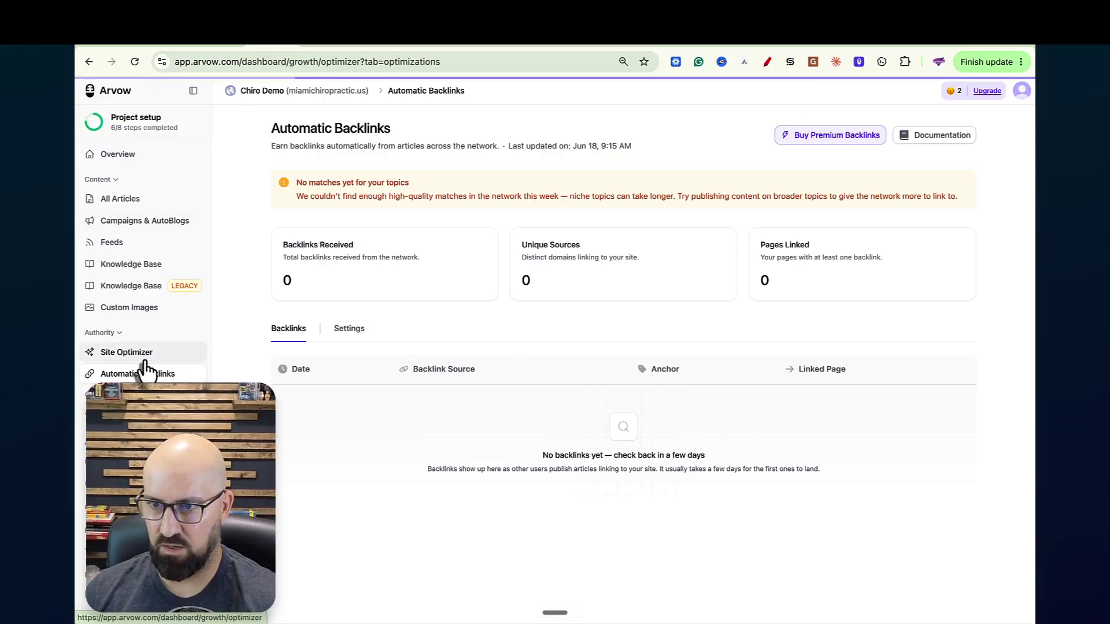
scroll(496, 298, "down", 1)
scroll(496, 298, "down", 1)
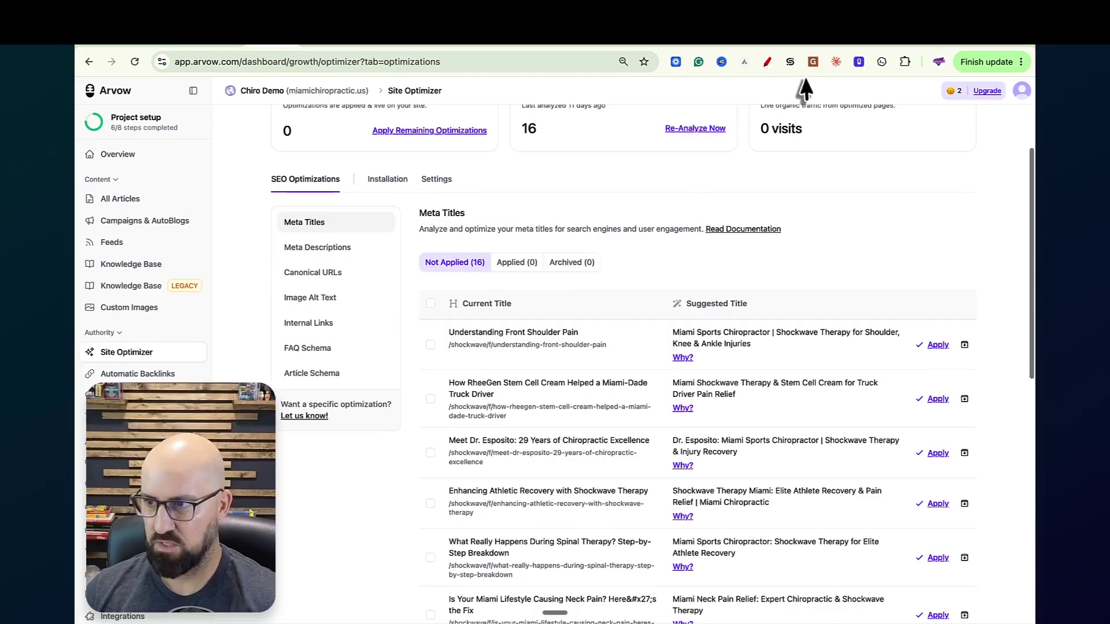
- Mark in red the SEO optimization categories and the first row's current title, suggested title and "Why?" link
left_click(765, 61)
mouse_move(273, 191)
left_mouse_down()
mouse_move(254, 212)
mouse_move(295, 454)
mouse_move(370, 234)
mouse_move(300, 192)
left_mouse_up()
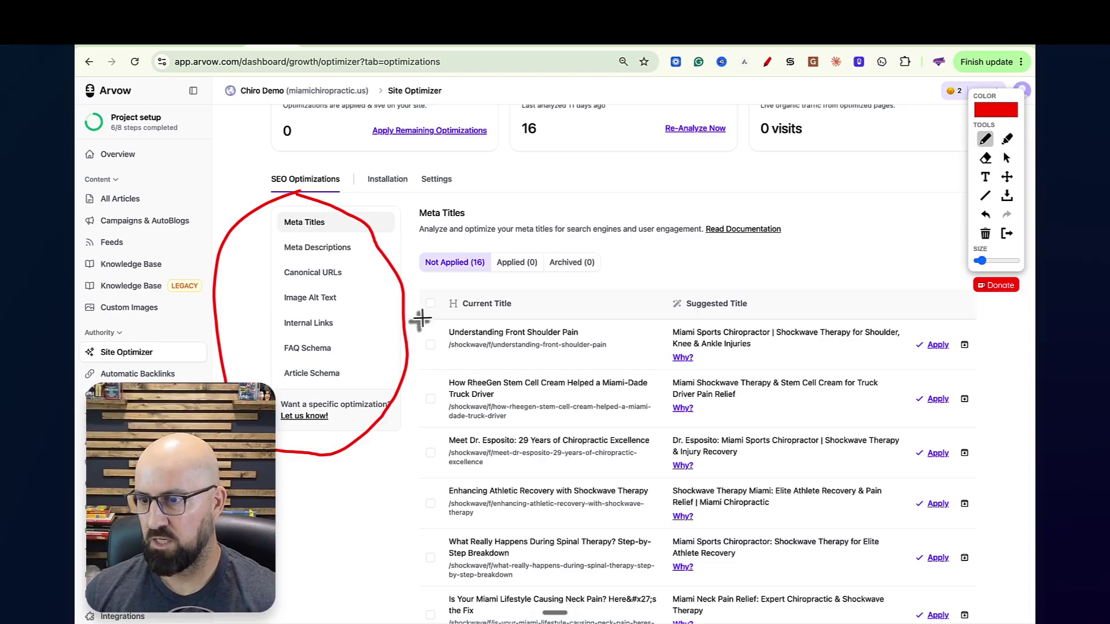
mouse_move(445, 312)
left_mouse_down()
mouse_move(443, 365)
mouse_move(607, 362)
mouse_move(629, 328)
mouse_move(428, 318)
left_mouse_up()
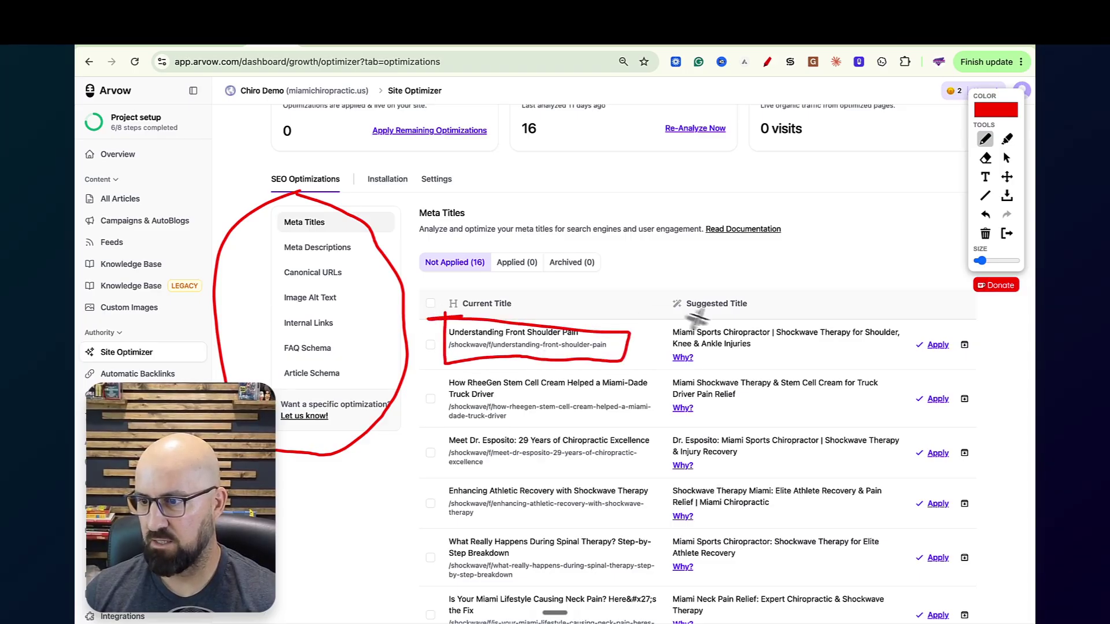
mouse_move(660, 359)
left_mouse_down()
mouse_move(821, 363)
mouse_move(913, 334)
mouse_move(674, 324)
mouse_move(668, 345)
mouse_move(694, 375)
mouse_move(674, 343)
left_mouse_up()
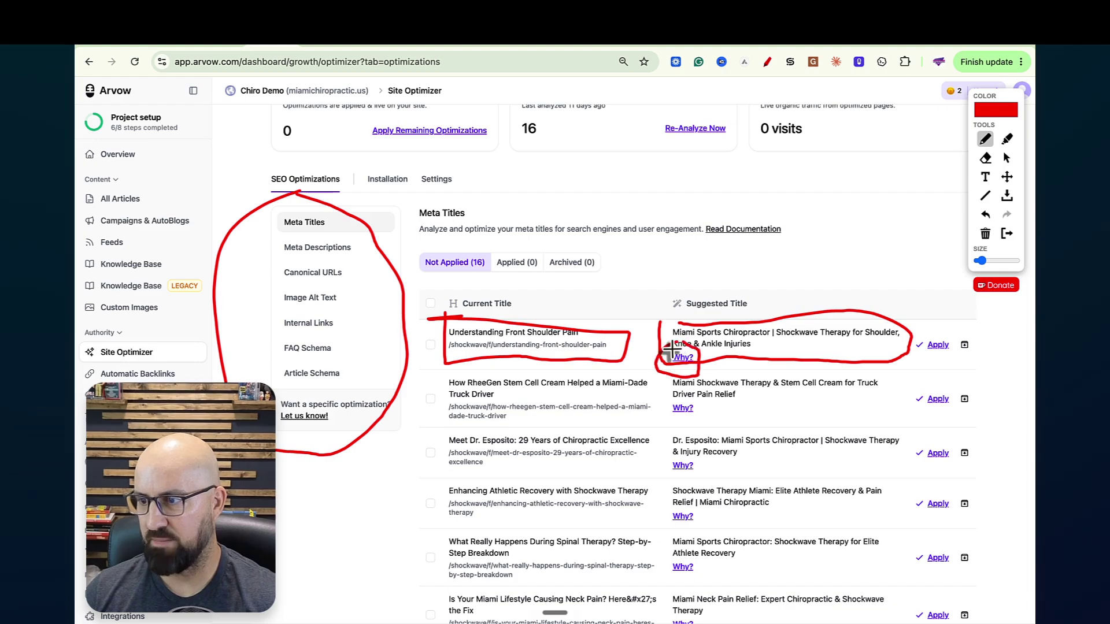
- Draw red arrows to the first row's Apply link and down along the meta title list, and close the annotation overlay
left_click_drag(866, 282, 931, 337)
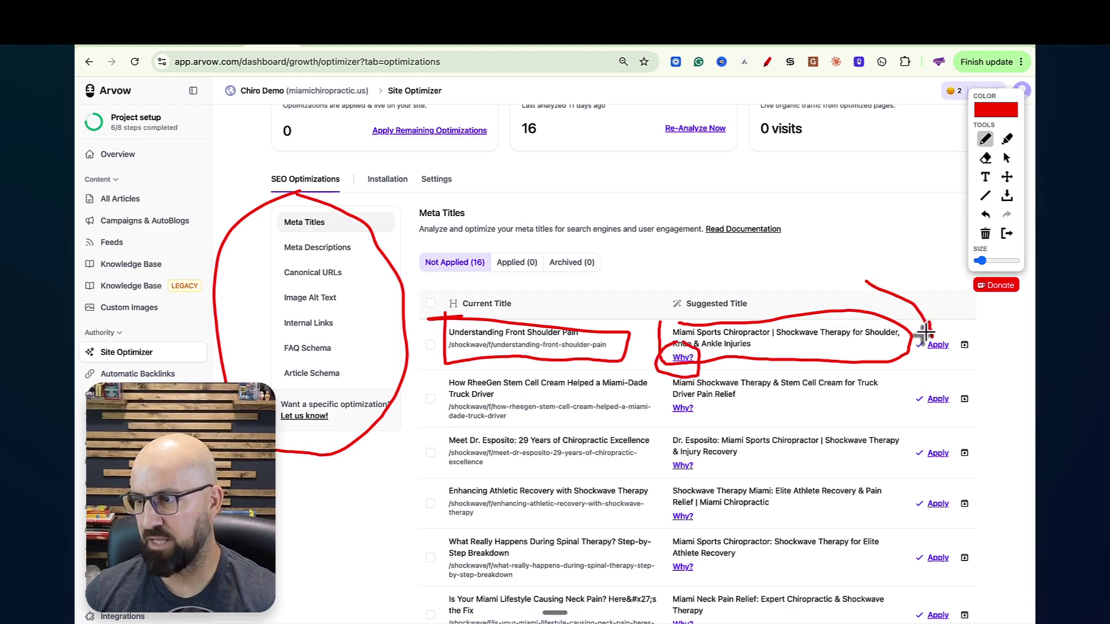
mouse_move(426, 207)
left_mouse_down()
mouse_move(418, 283)
mouse_move(433, 618)
left_mouse_up()
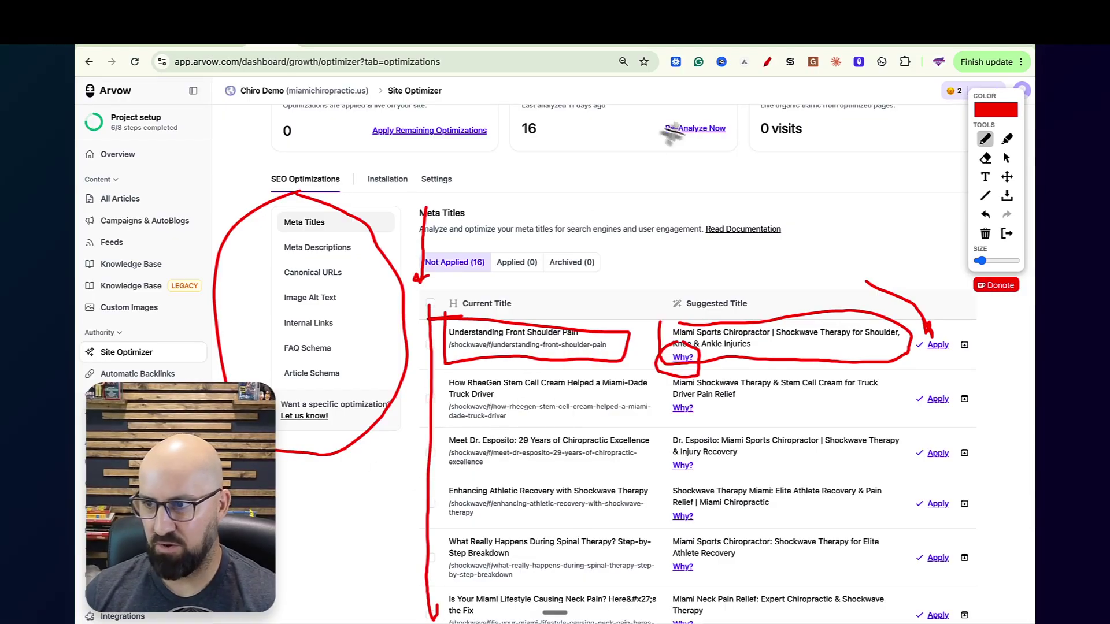
left_click(769, 61)
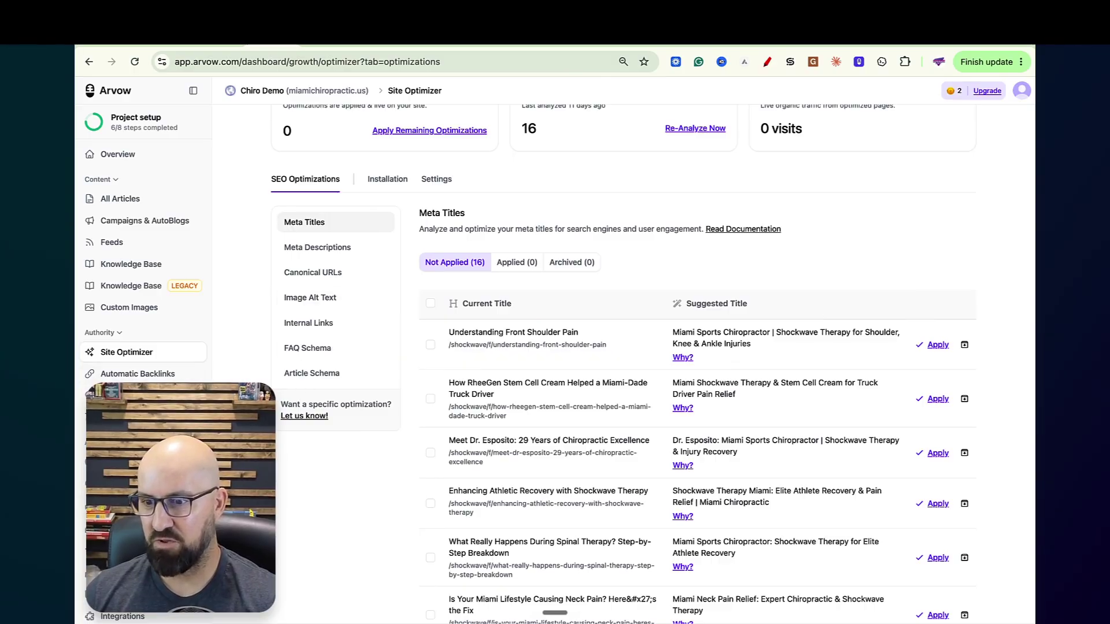
- Open Semrush's monitor in the LLM Brand Monitors and outline its list of prompts in red
left_click(134, 462)
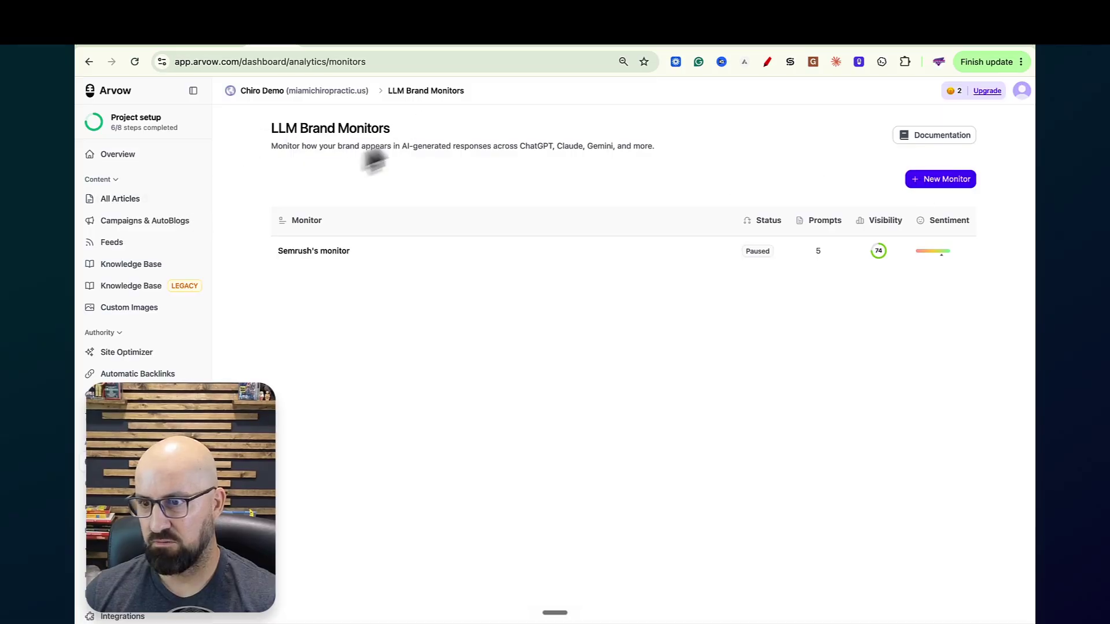
left_click(343, 261)
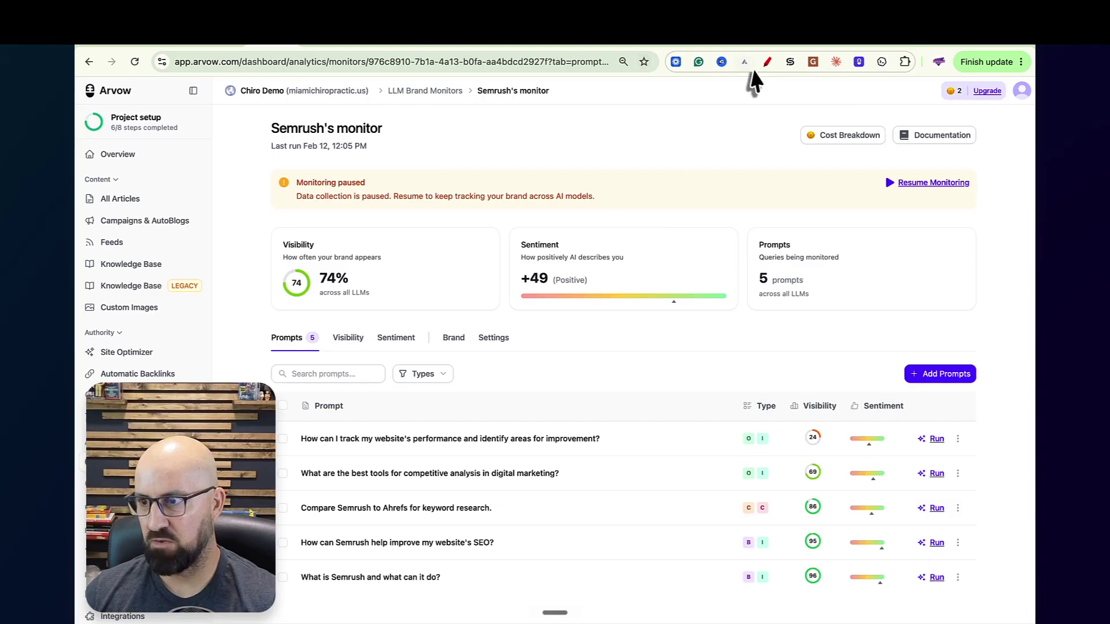
left_click(768, 62)
mouse_move(639, 389)
left_mouse_down()
mouse_move(440, 585)
mouse_move(294, 587)
mouse_move(286, 374)
mouse_move(613, 371)
left_mouse_up()
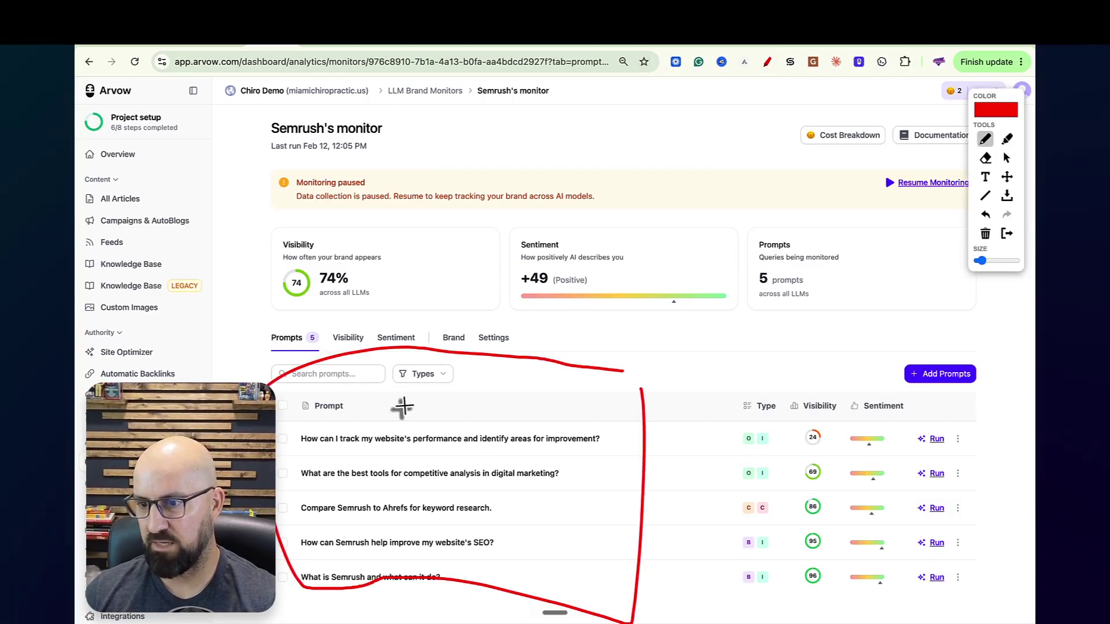
- Draw arrows to the Visibility and Sentiment columns, circle the first prompt with an arrow to the Content section, and close the annotation overlay
mouse_move(376, 417)
left_mouse_down()
mouse_move(496, 367)
mouse_move(731, 346)
mouse_move(798, 415)
mouse_move(805, 404)
mouse_move(804, 420)
left_mouse_up()
mouse_move(763, 364)
left_mouse_down()
mouse_move(855, 396)
mouse_move(854, 417)
left_mouse_up()
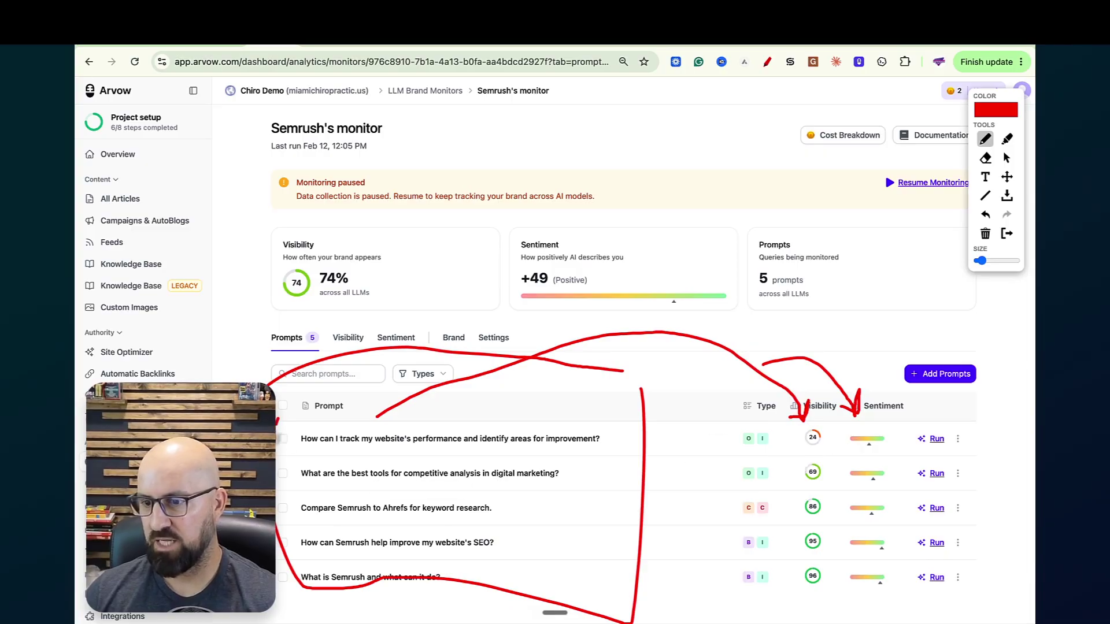
mouse_move(301, 454)
left_mouse_down()
mouse_move(613, 456)
mouse_move(439, 415)
mouse_move(287, 418)
mouse_move(309, 304)
mouse_move(211, 191)
mouse_move(149, 161)
mouse_move(149, 183)
left_mouse_up()
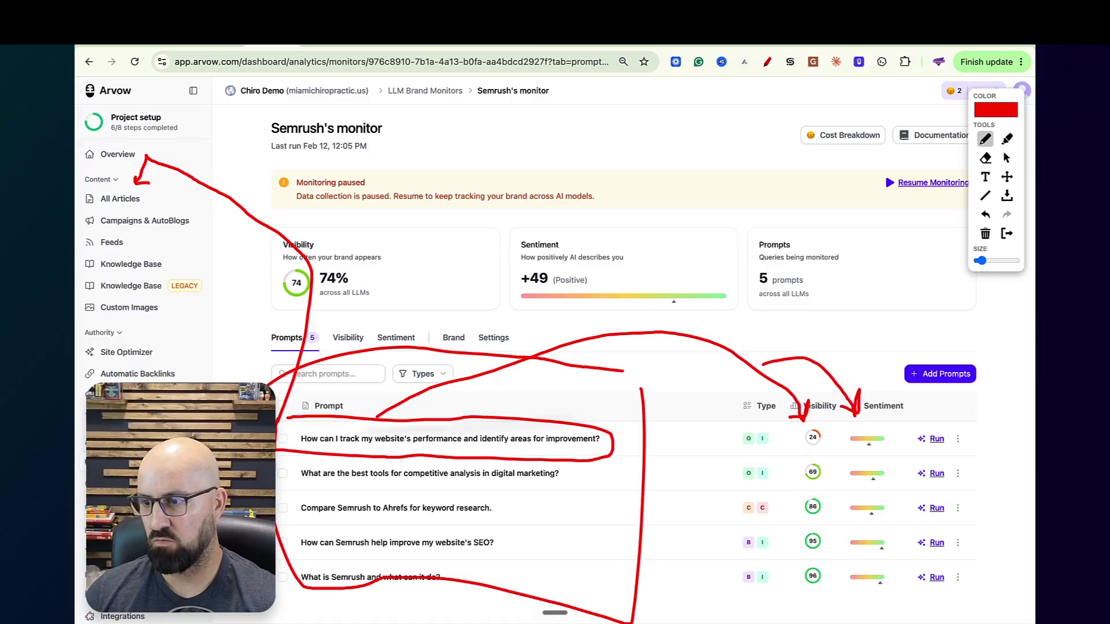
left_click(767, 62)
- View the form for adding prompts and the details of the website performance tracking prompt, closing both
left_click(927, 382)
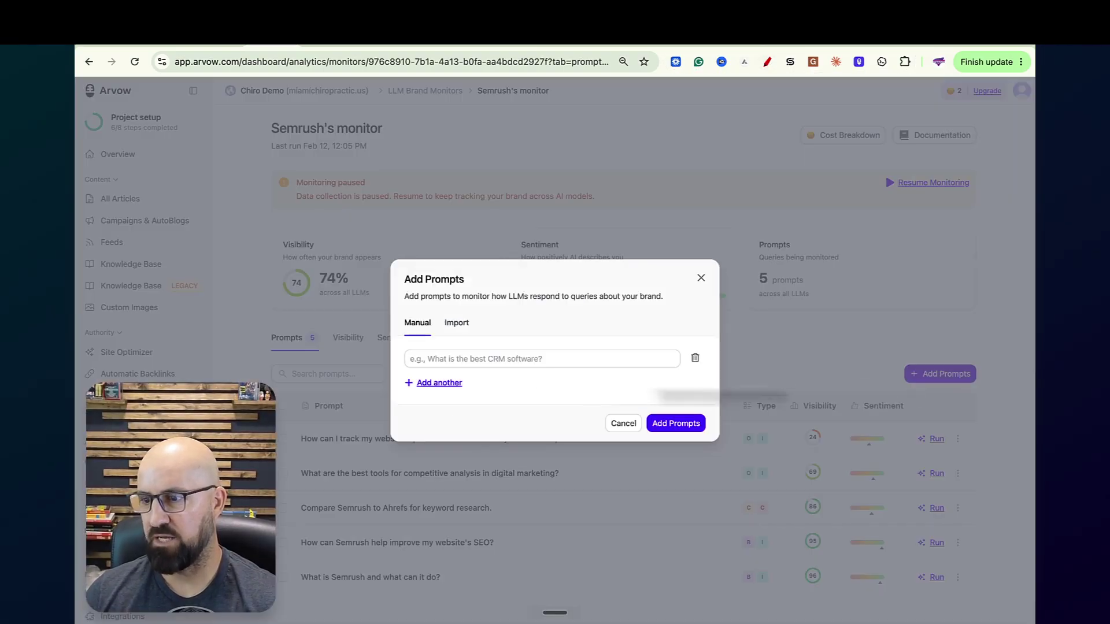
left_click(700, 278)
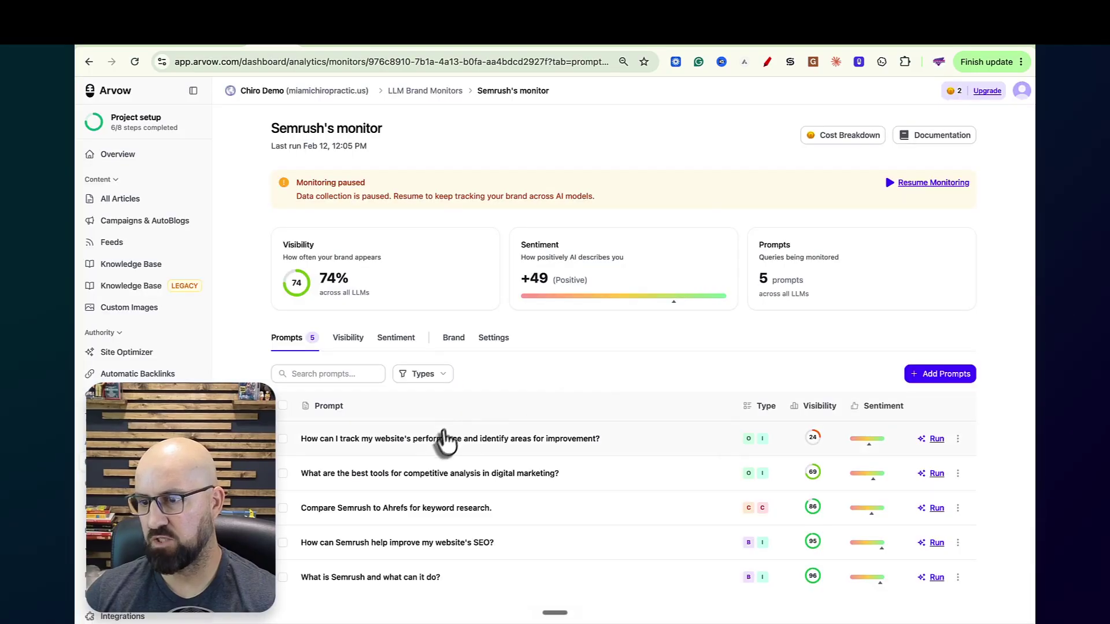
left_click(448, 441)
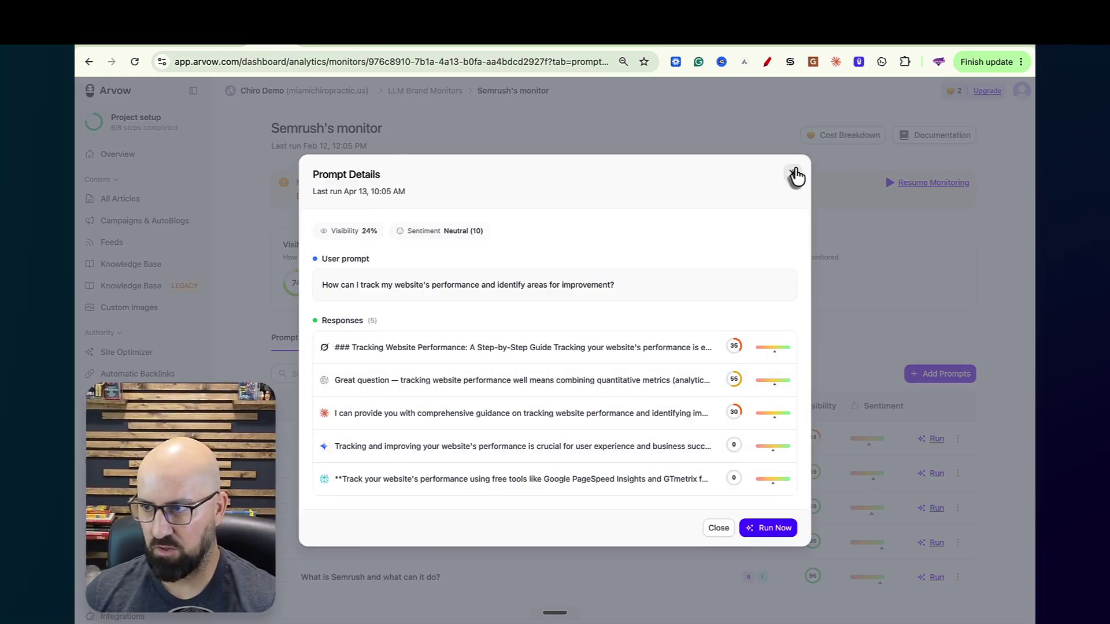
left_click(794, 174)
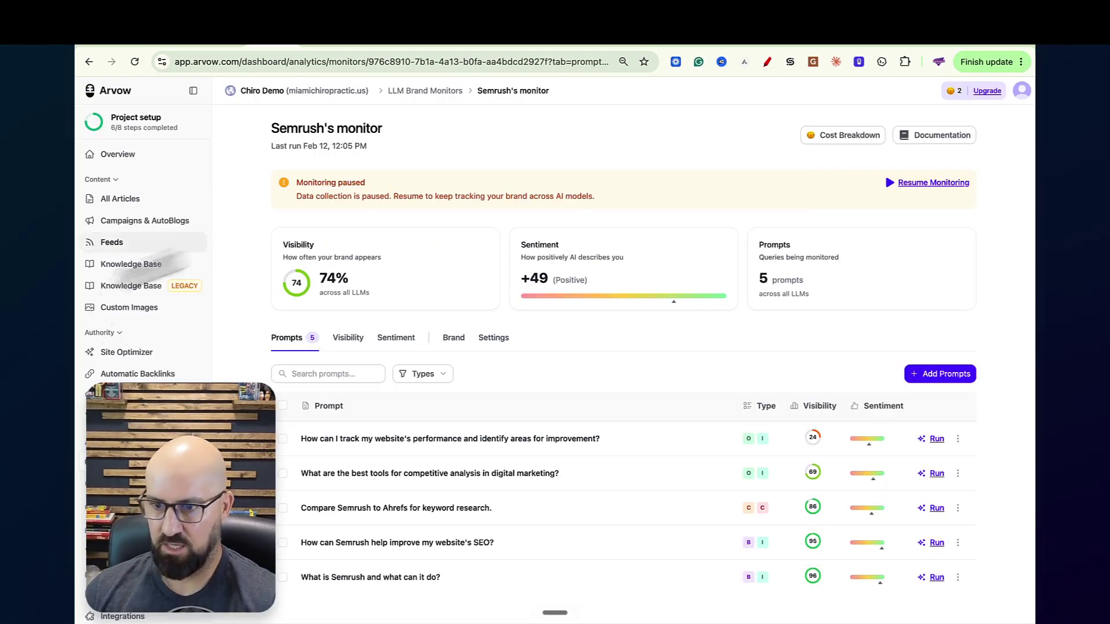
- Open the Site Explorer and review the analytics overview for the competitor teslarati.com
left_click(126, 484)
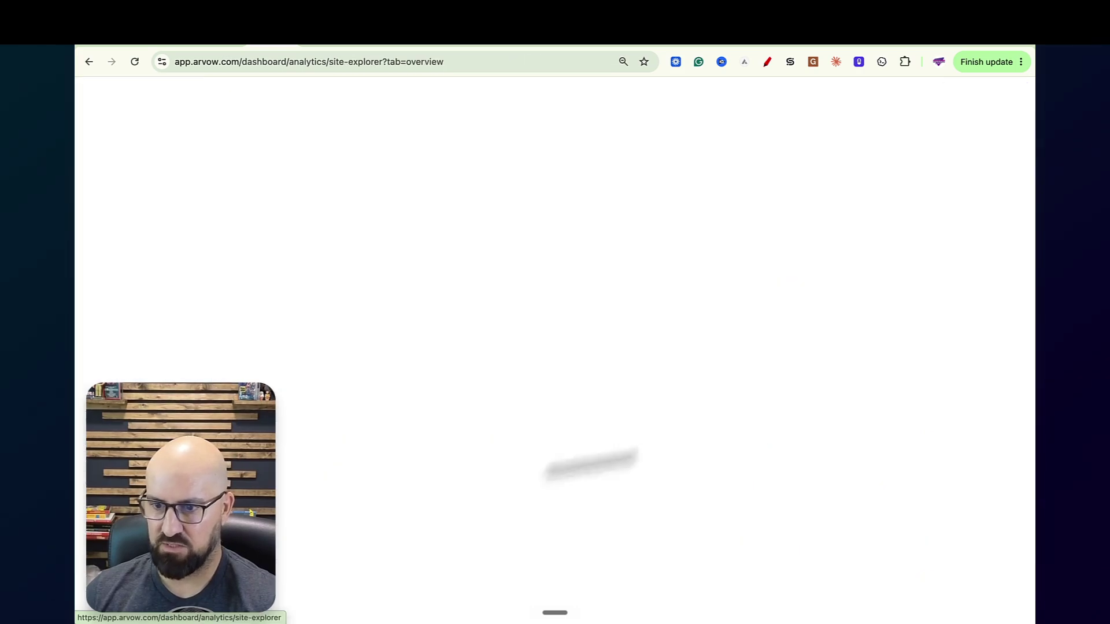
left_click(567, 364)
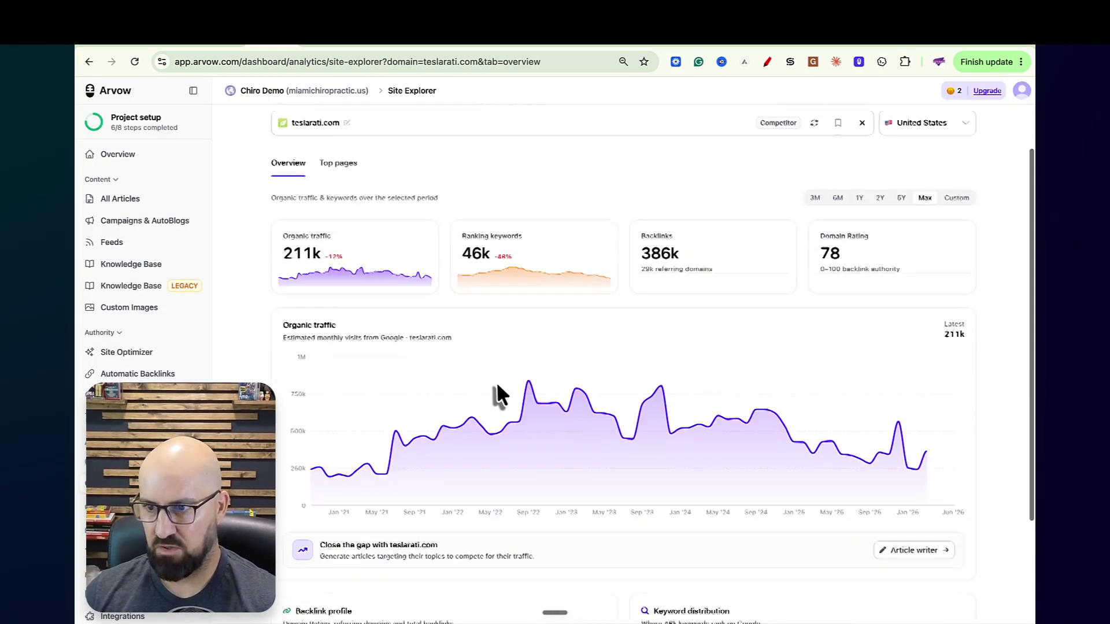
scroll(656, 367, "down", 3)
scroll(712, 429, "up", 4)
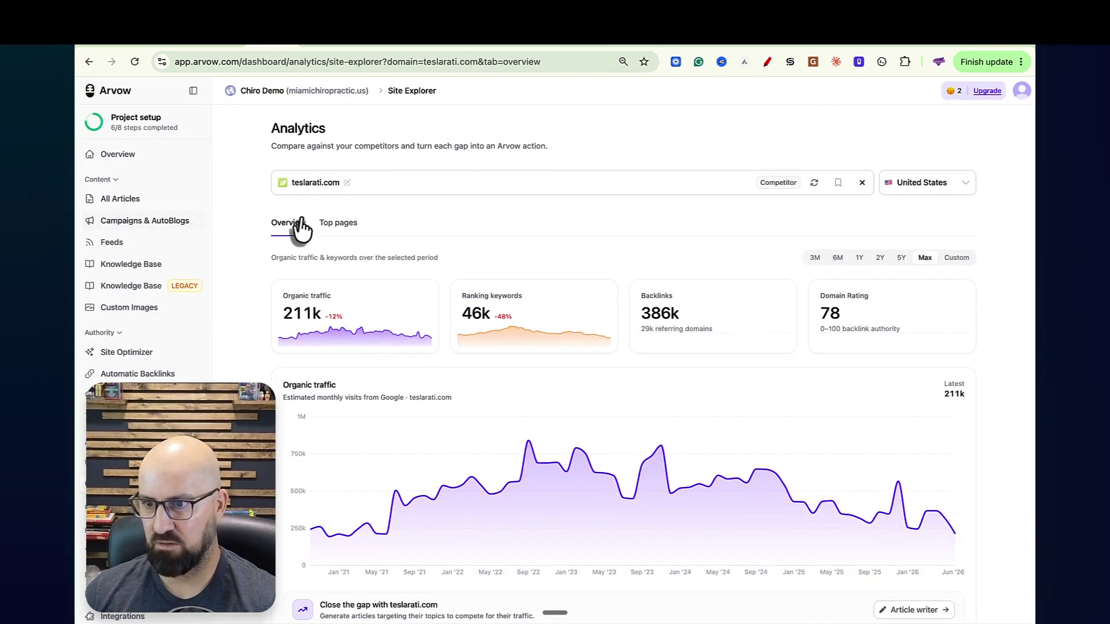
- Review the top pages of teslarati.com with their traffic, keywords and top keyword
left_click(340, 230)
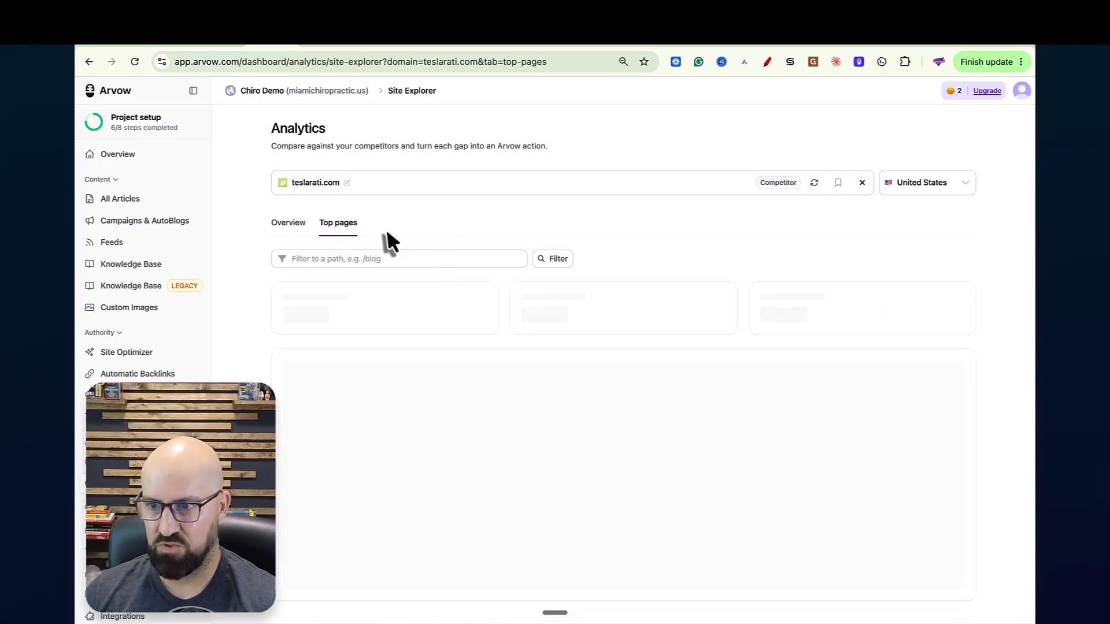
scroll(446, 370, "down", 3)
scroll(460, 370, "down", 5)
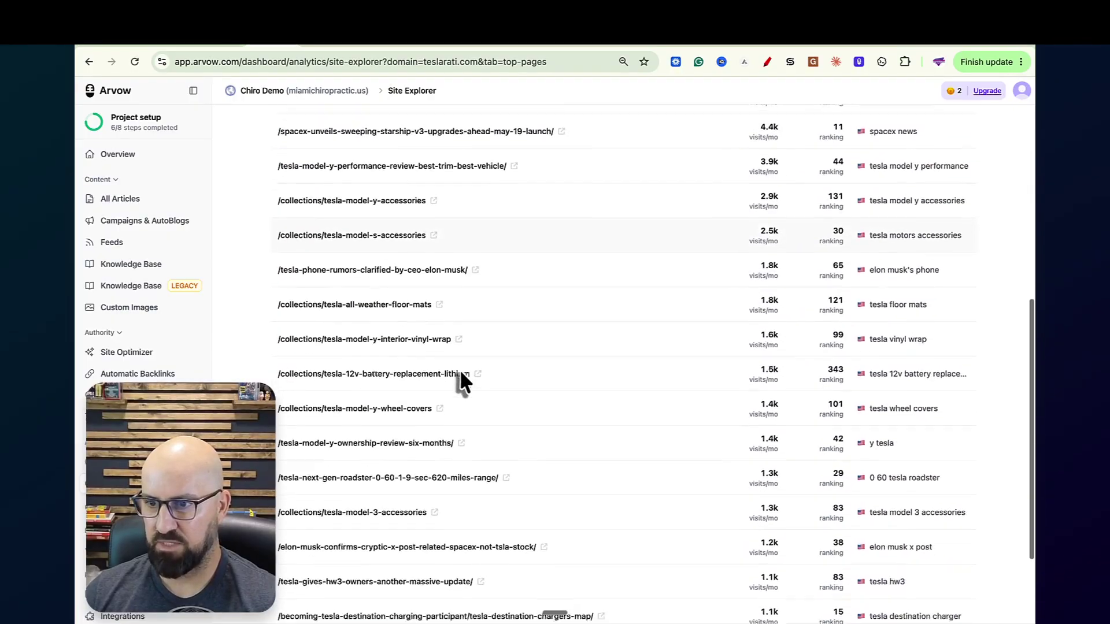
scroll(460, 370, "up", 8)
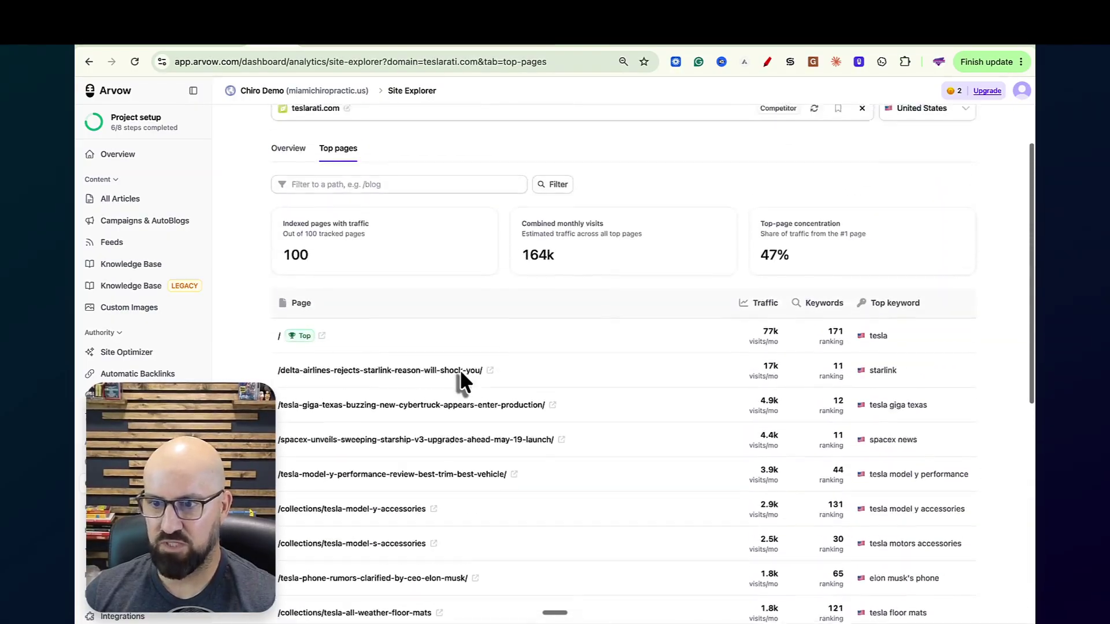
scroll(415, 349, "down", 1)
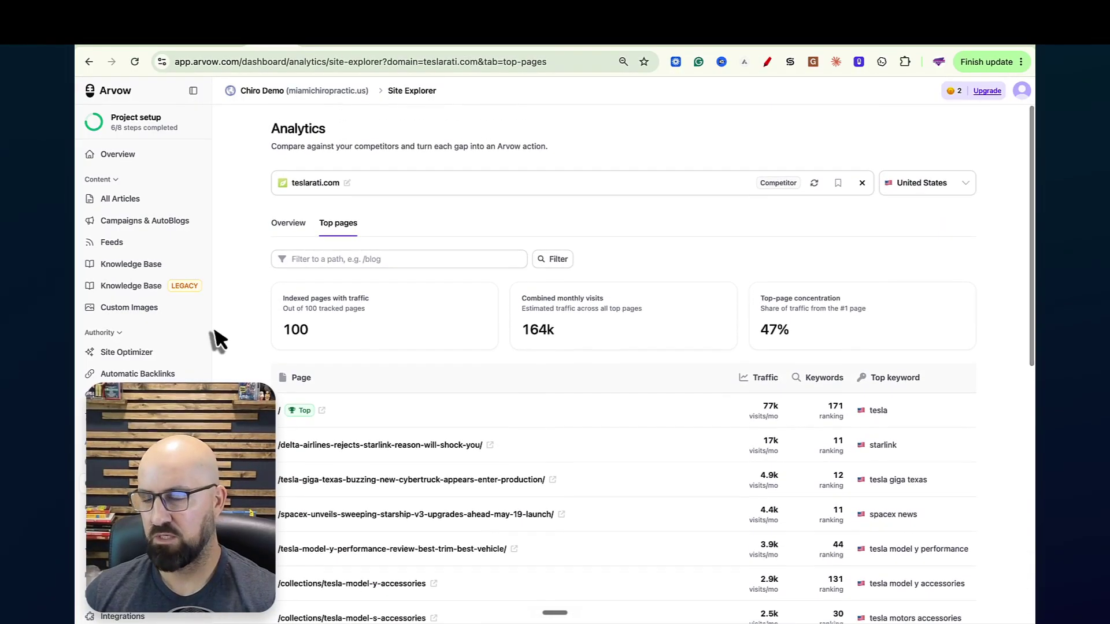
- Switch to the Miro board and review the A, B and C diagram and the annotated SEO metrics screenshots below it
left_click(520, 45)
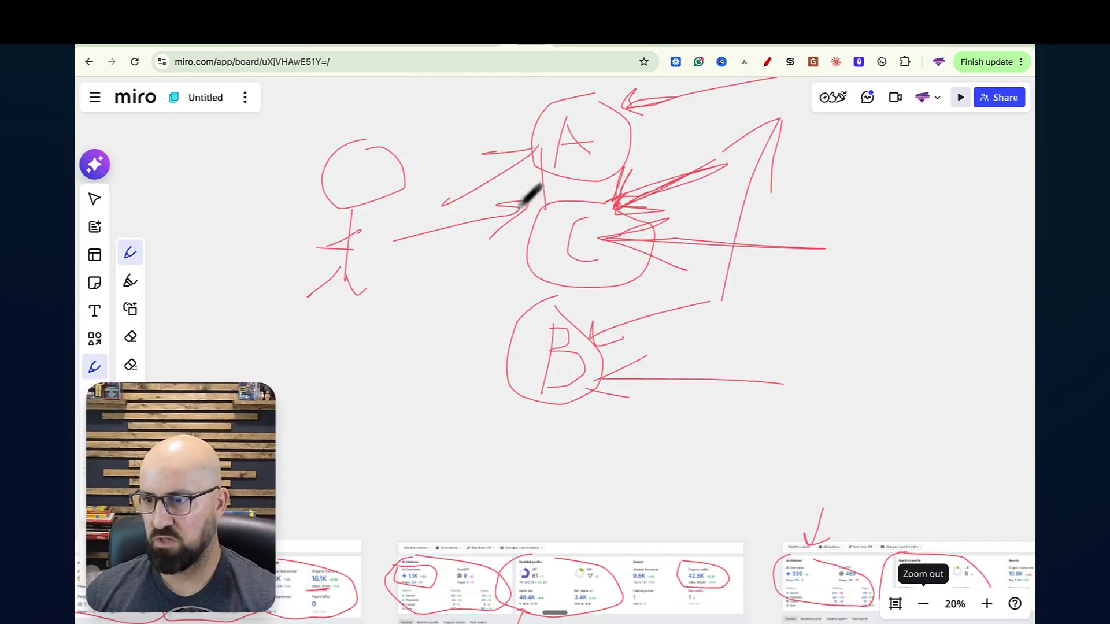
scroll(495, 223, "up", 2)
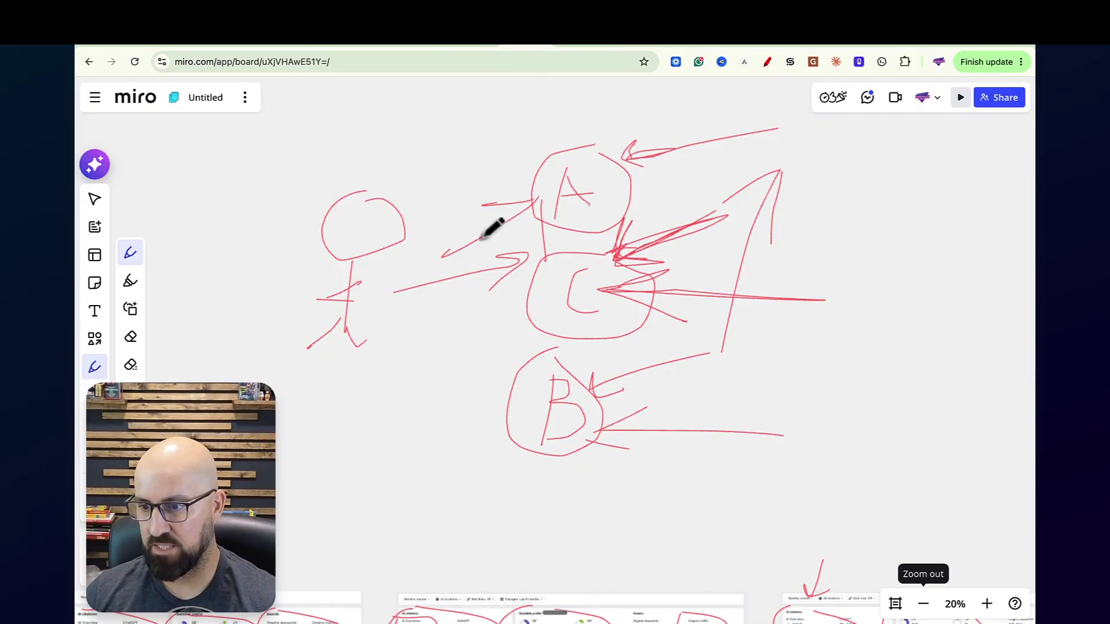
scroll(491, 223, "down", 8)
scroll(499, 247, "up", 4)
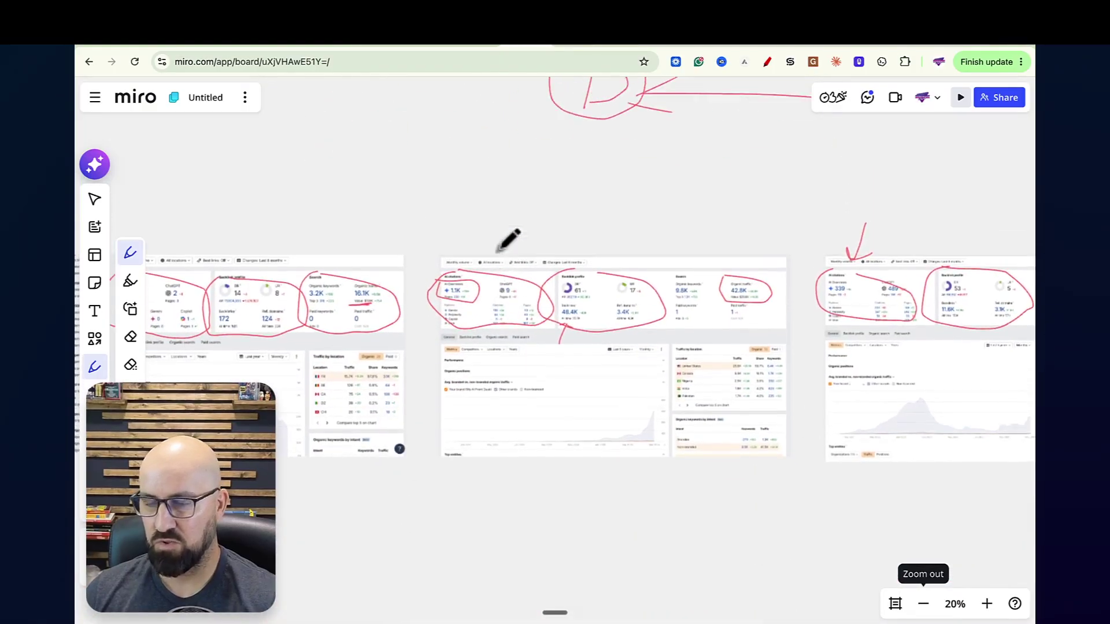